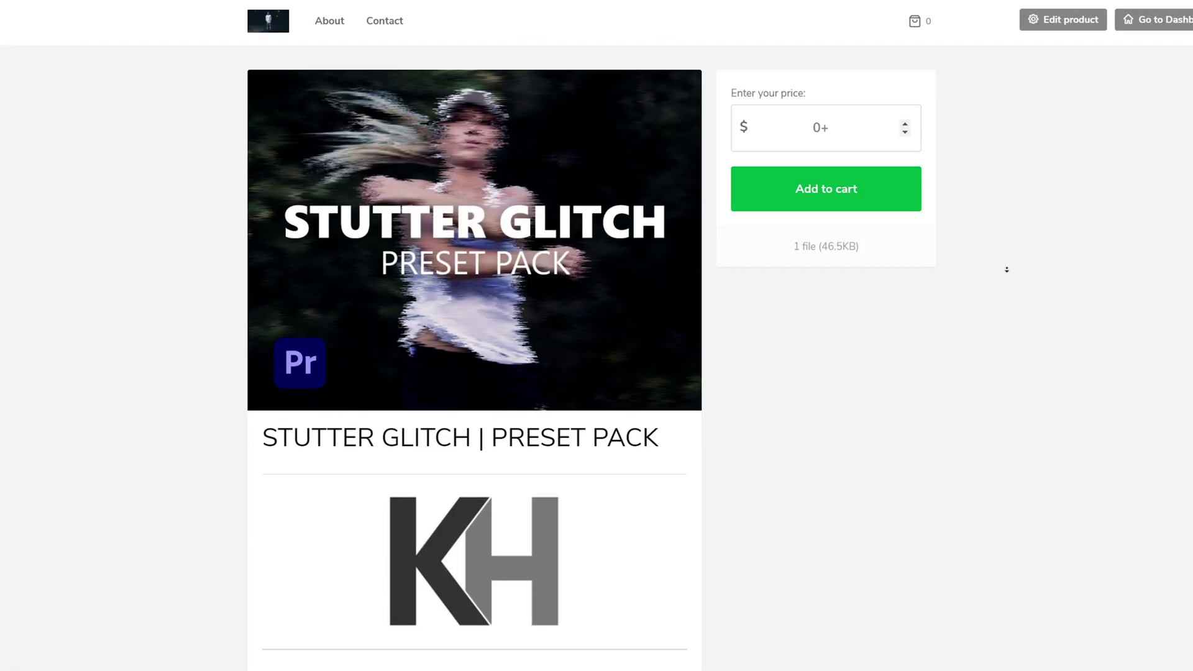
- Look over the Stutter Glitch preset pack's product page and add the pack to the cart
scroll(1006, 292, down, 4)
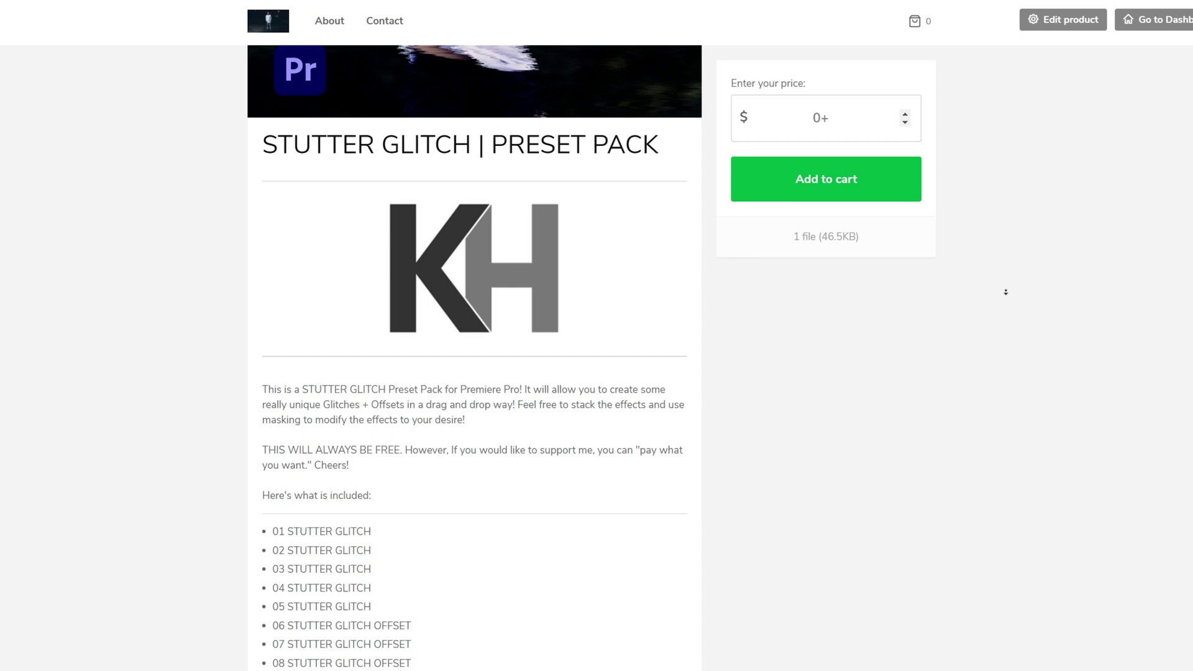
scroll(908, 390, up, 8)
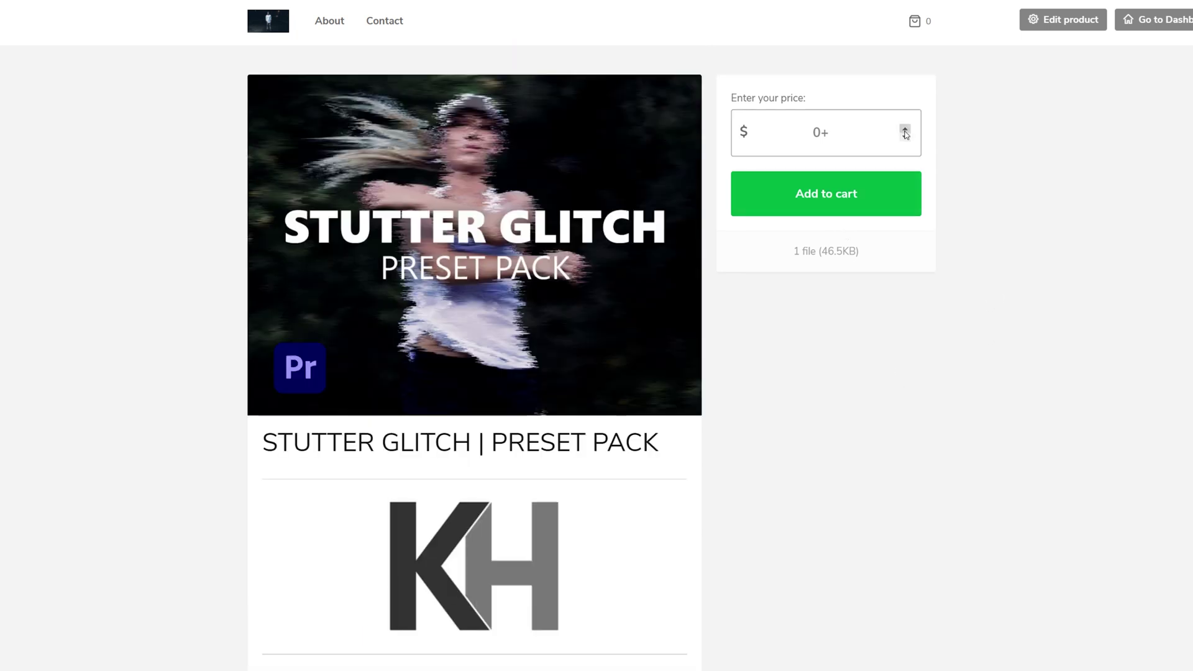
click(912, 192)
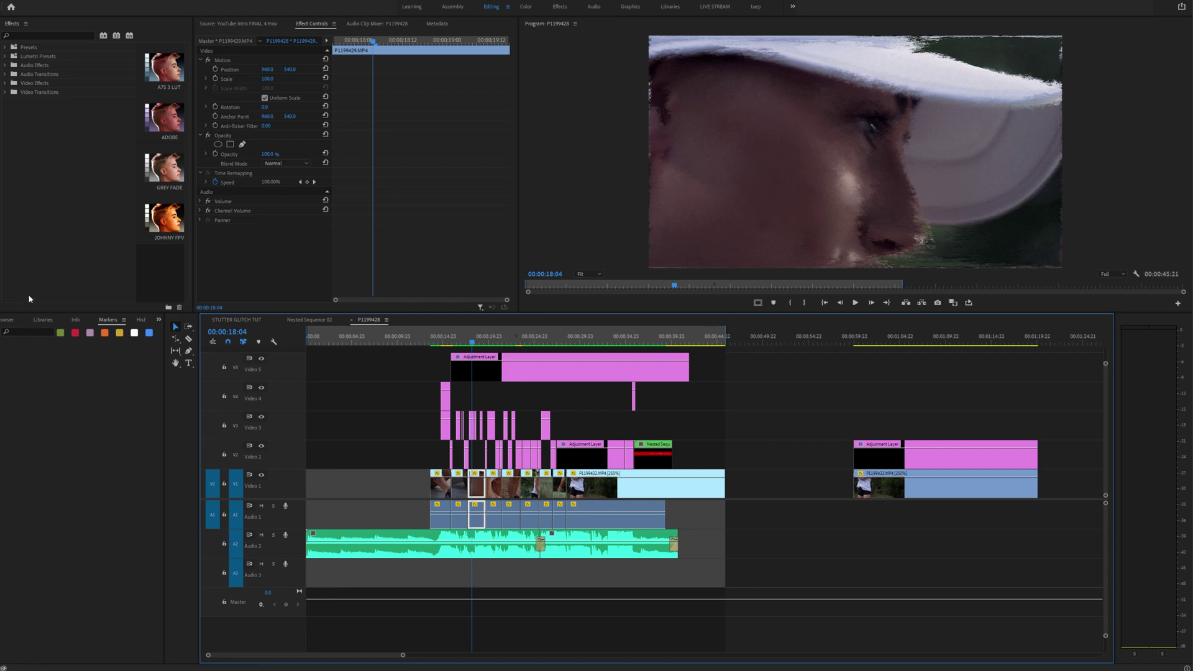
- Switch to Premiere Pro and import the STUTTER GLITCH 2.0 preset file into the Presets bin
right_click(27, 48)
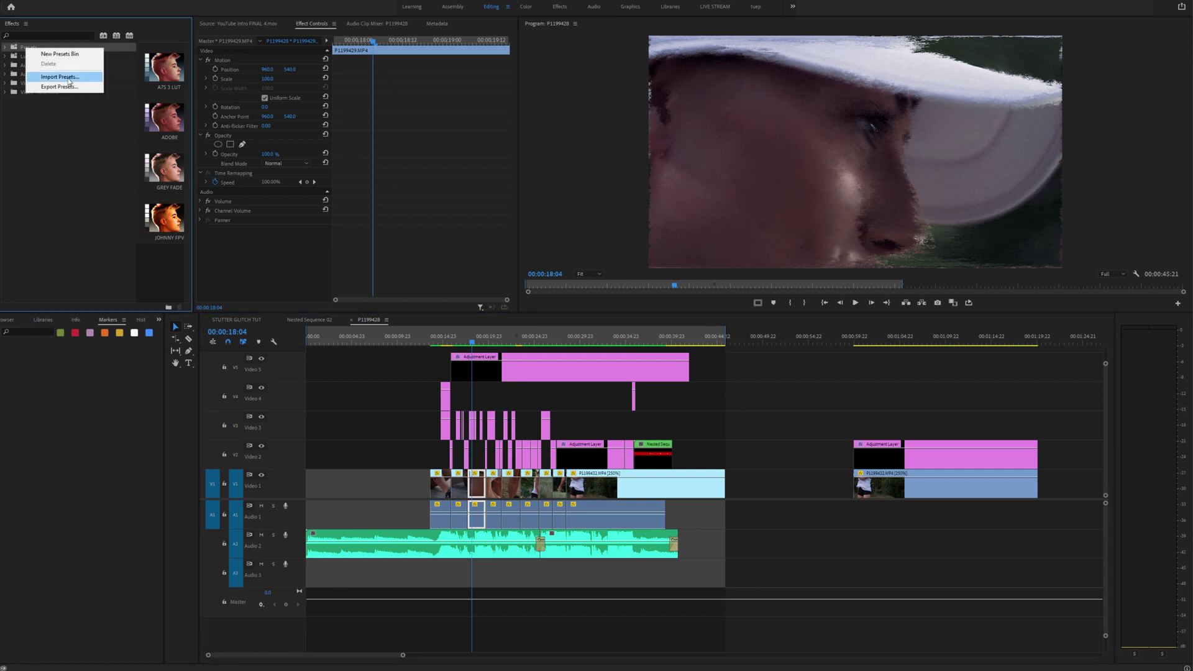
click(60, 77)
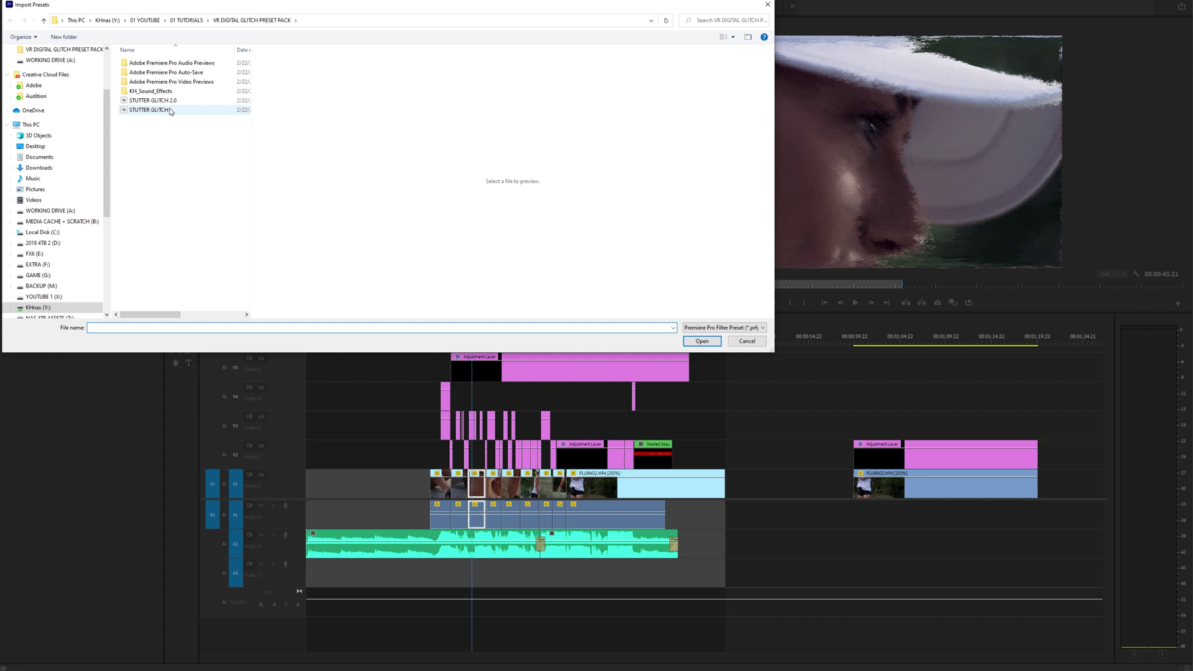
click(199, 101)
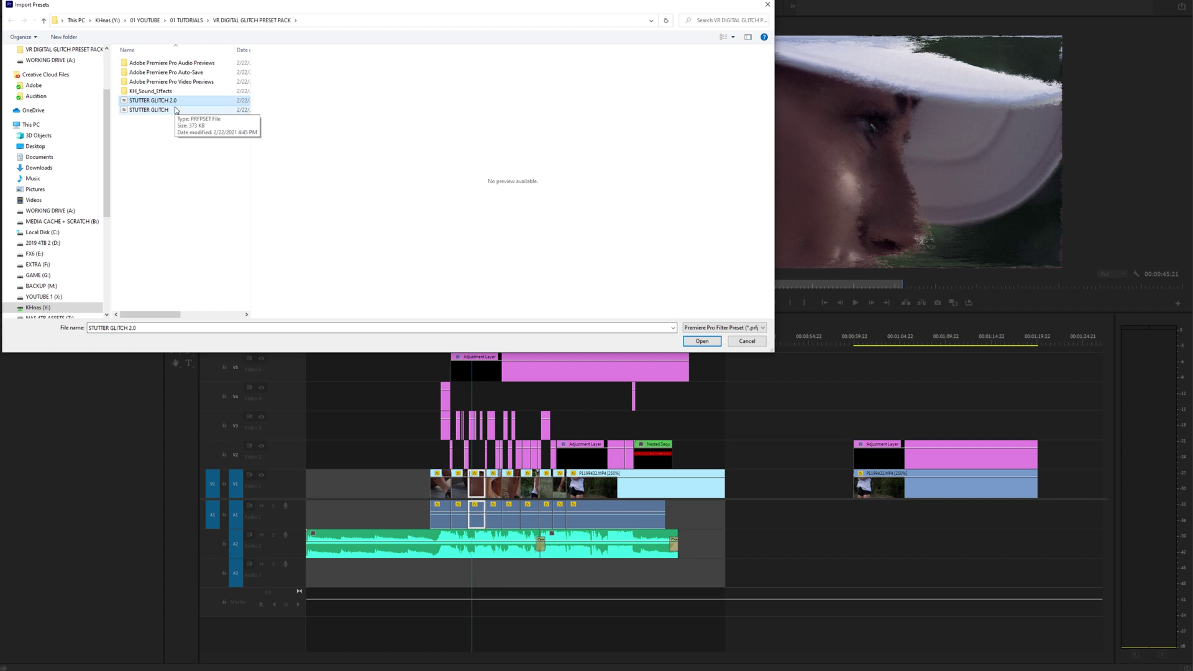
click(701, 342)
- Expand Presets through KYLER HOLLAND PRESETS and TRANSITIONS down to the STUTTER GLITCH presets
click(6, 48)
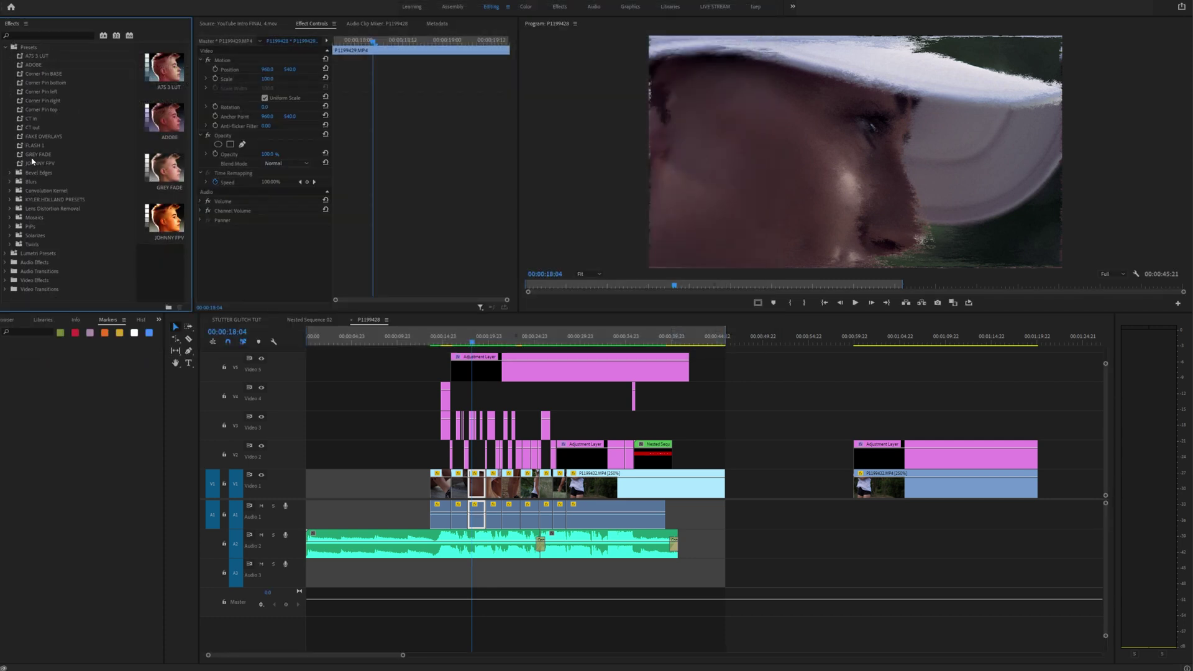
click(11, 200)
click(15, 244)
scroll(69, 224, down, 3)
click(20, 208)
scroll(70, 220, down, 1)
click(102, 184)
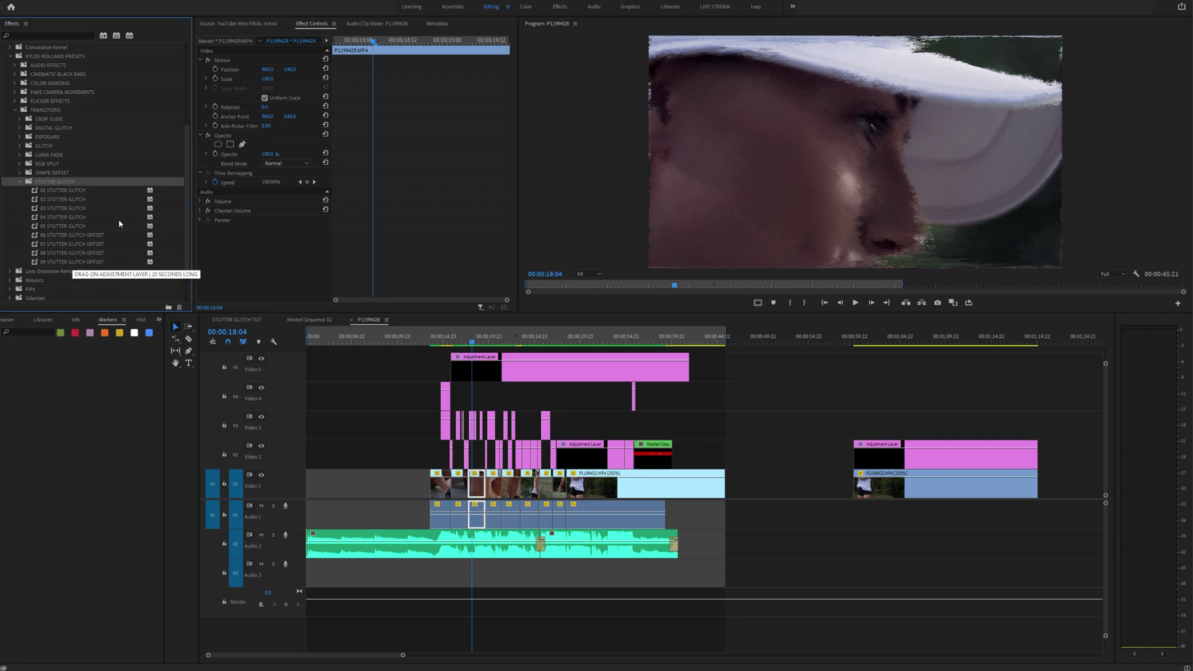
click(80, 262)
- Delete the short glitch layers and the nested sequence above the main footage on Video 2 to Video 4, and mute Audio 2
drag(400, 384, 654, 454)
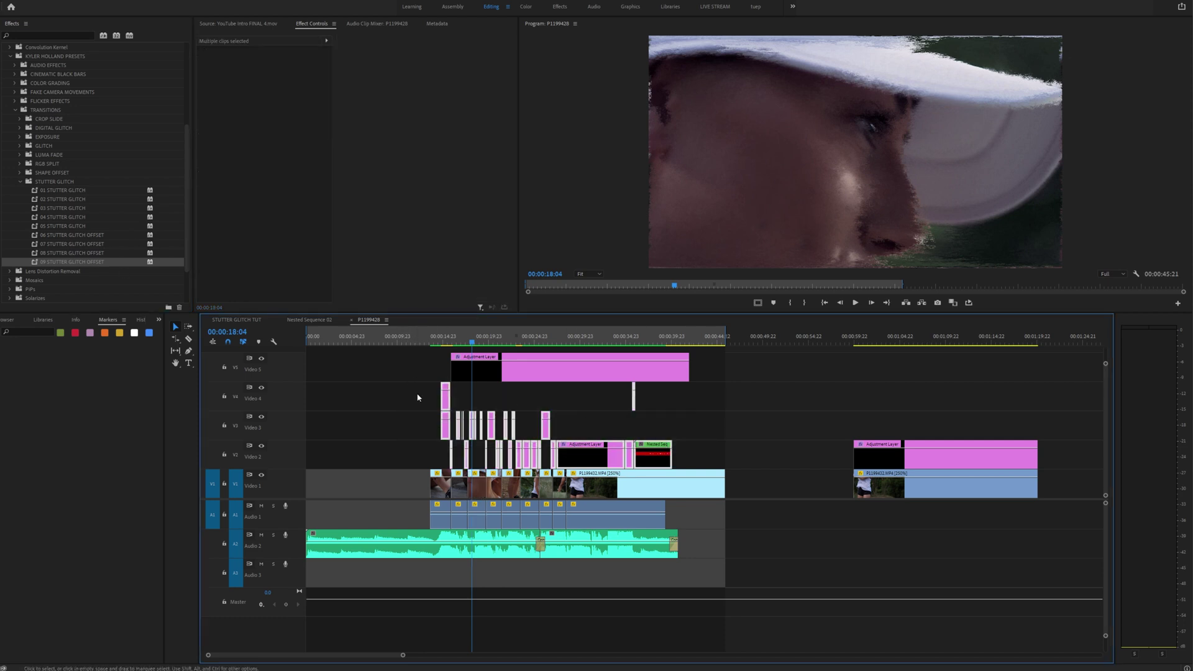
key(Delete)
click(464, 340)
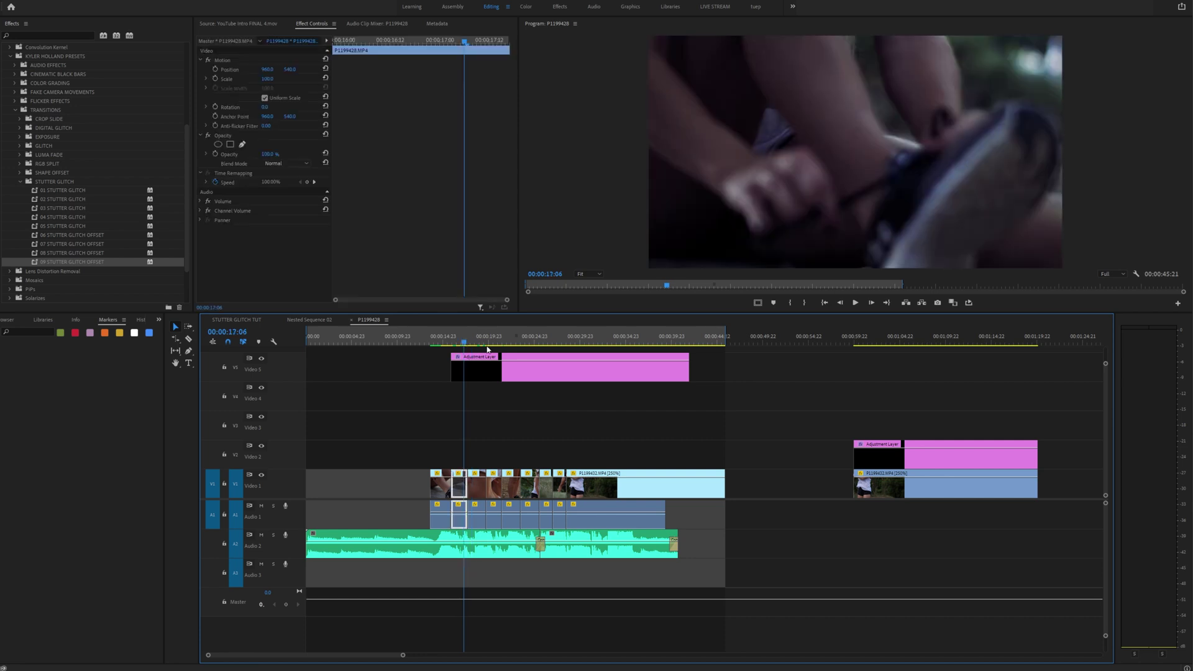
key(equal)
click(261, 536)
- Play back the plain cuts between the P1199428 clips without the glitch layers
click(610, 341)
scroll(700, 435, down, 10)
key(space)
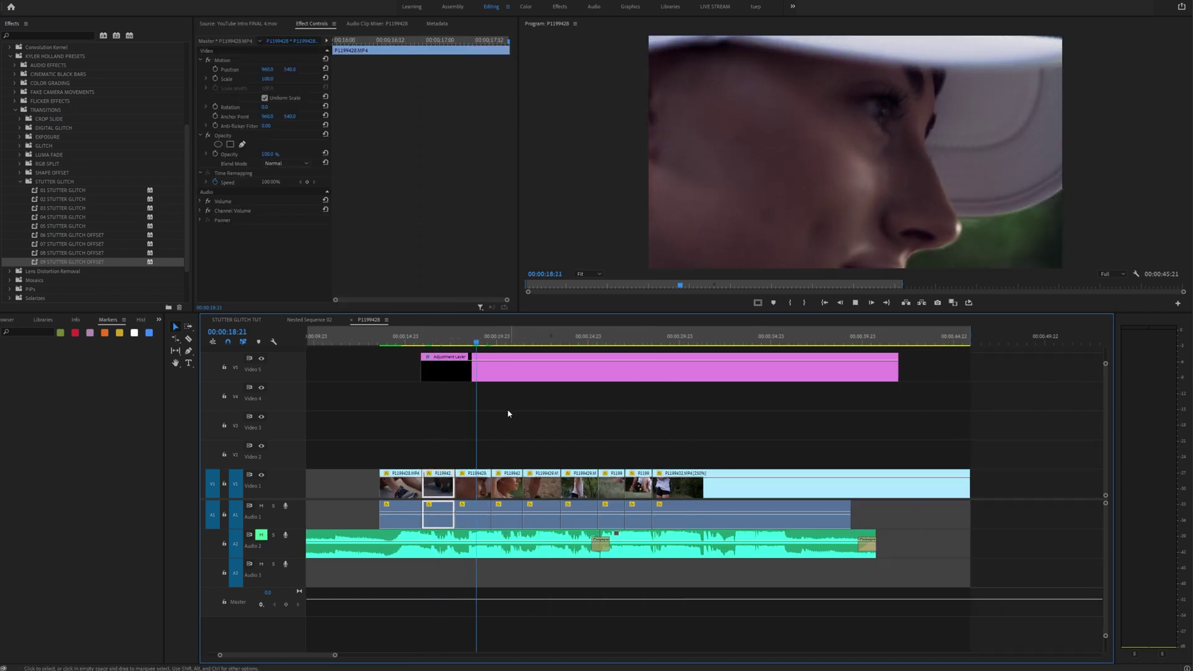
key(space)
- Create a new adjustment layer in the project at 1920 × 1080 and 23.976 fps
click(48, 319)
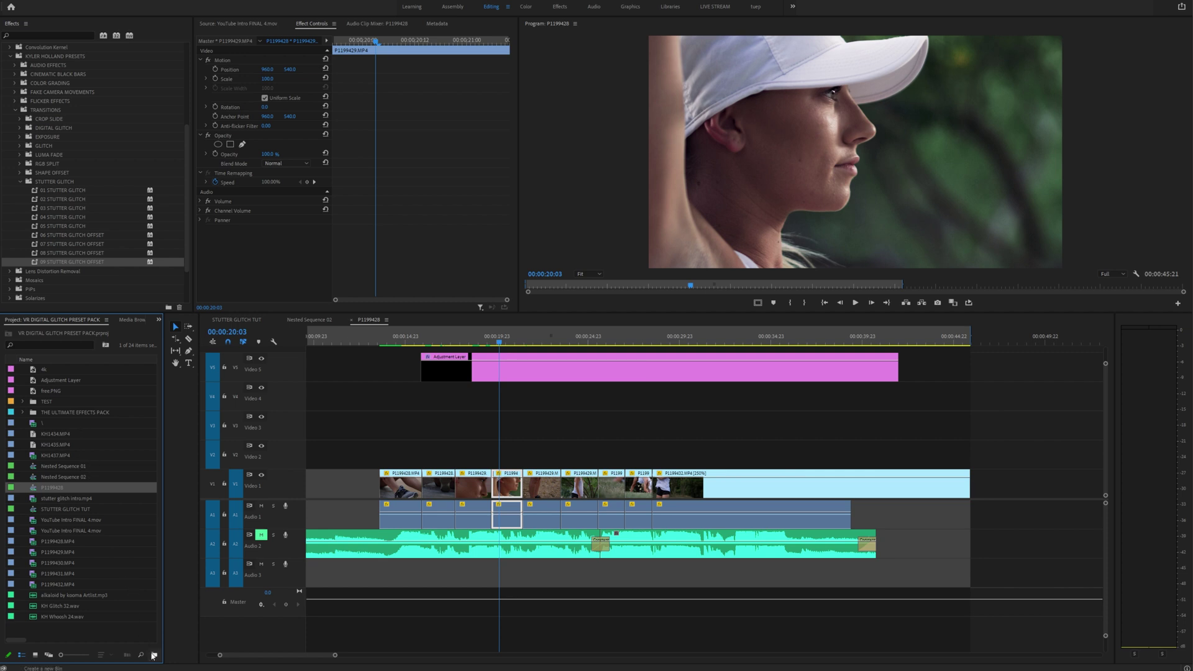
drag(163, 552, 194, 551)
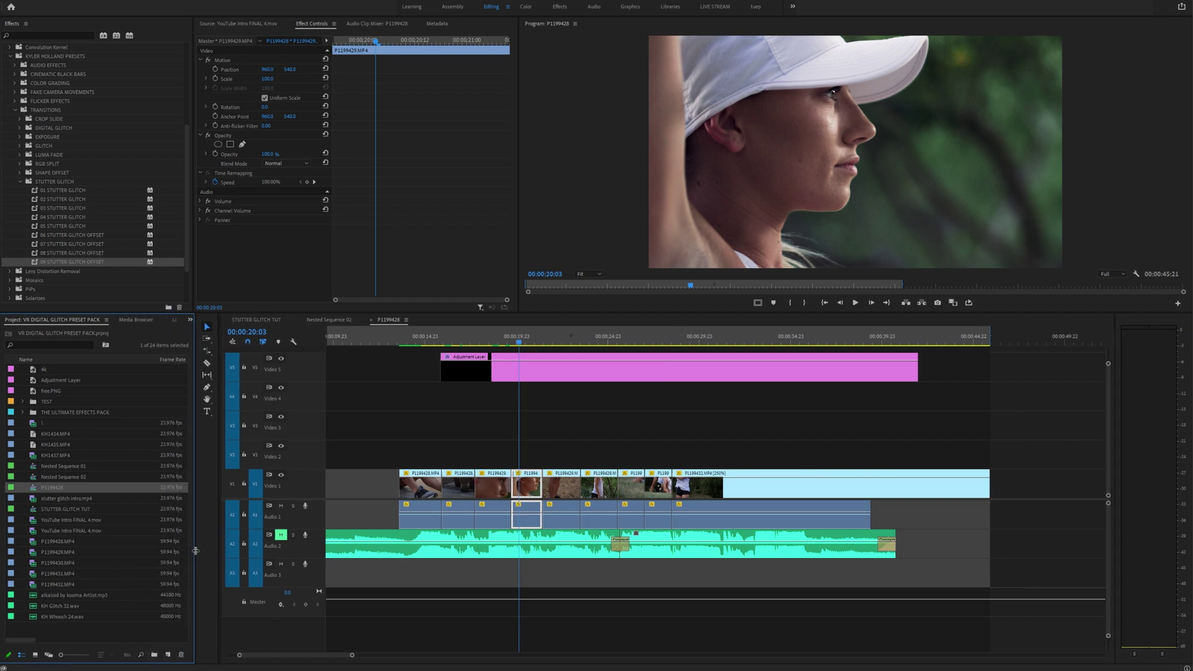
click(167, 655)
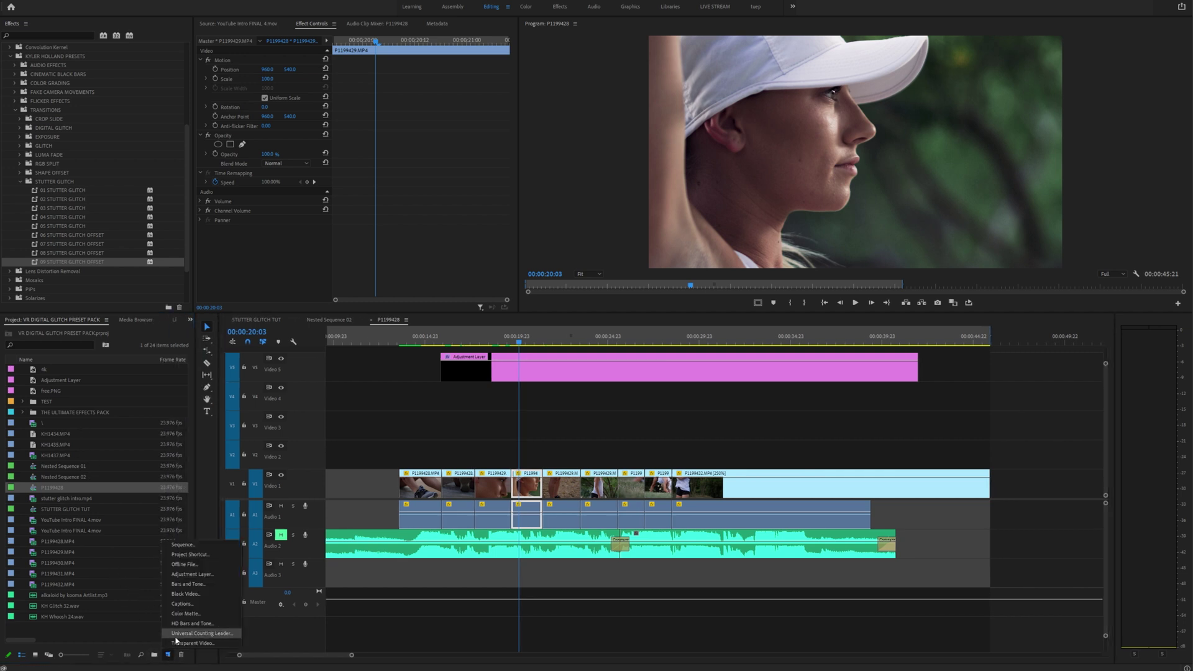
click(200, 574)
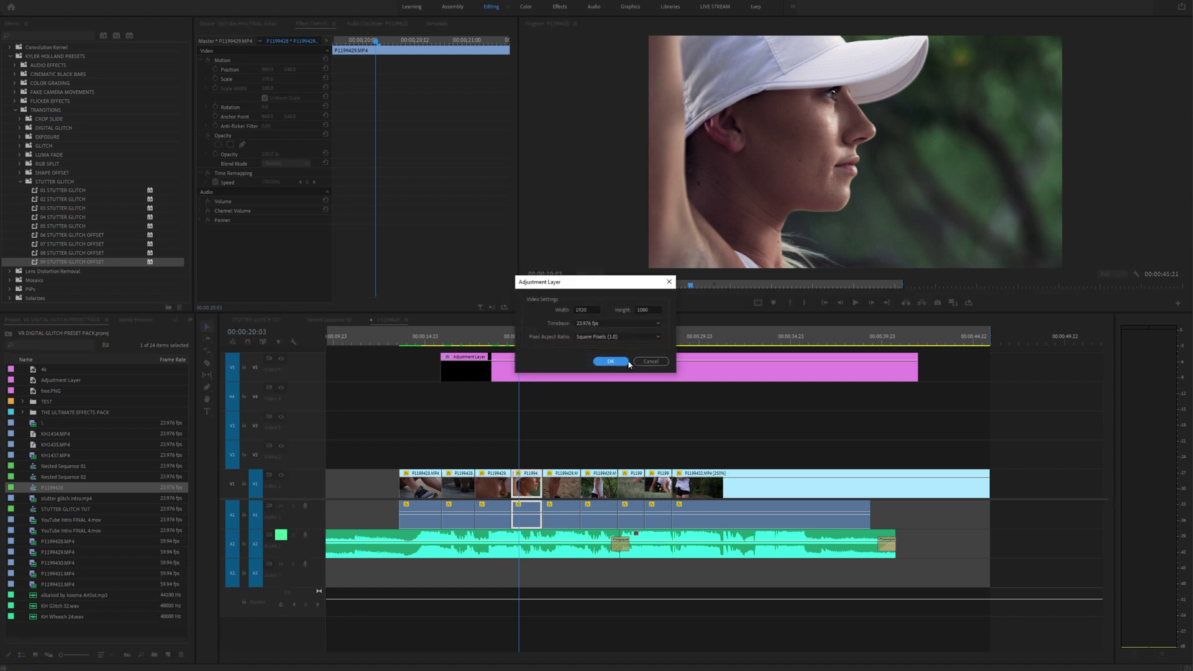
click(609, 362)
- Place the new adjustment layer on Video 2 from the start of the third clip and apply 02 STUTTER GLITCH to it
drag(60, 394, 478, 455)
click(468, 342)
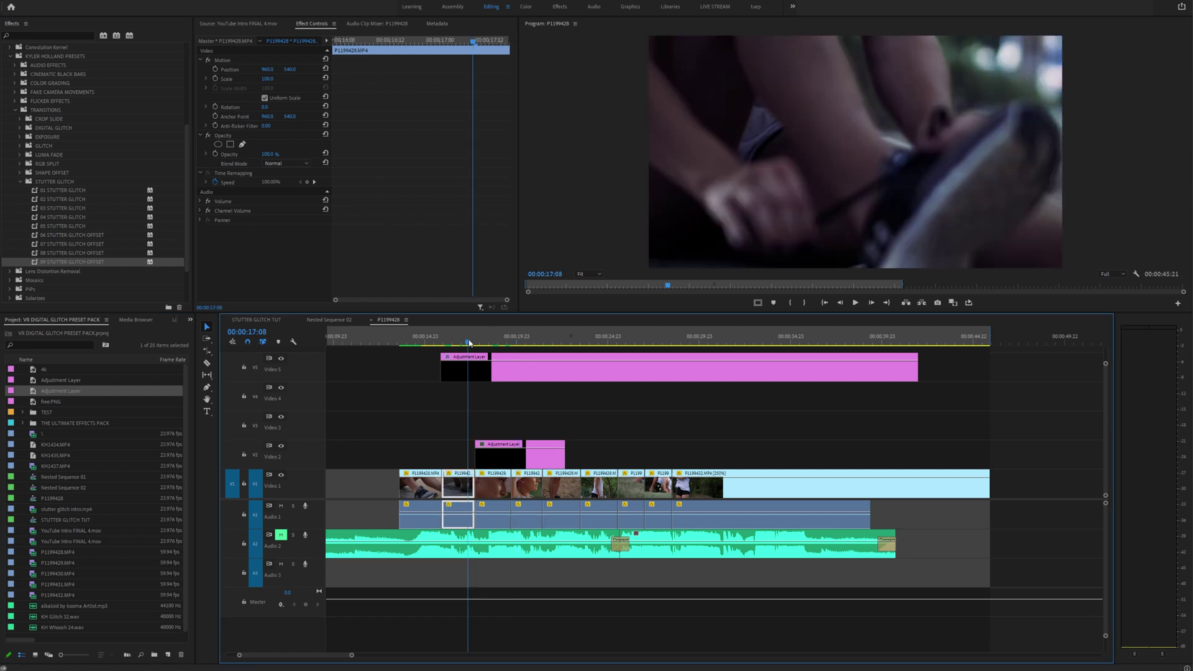
key(=)
scroll(630, 426, down, 8)
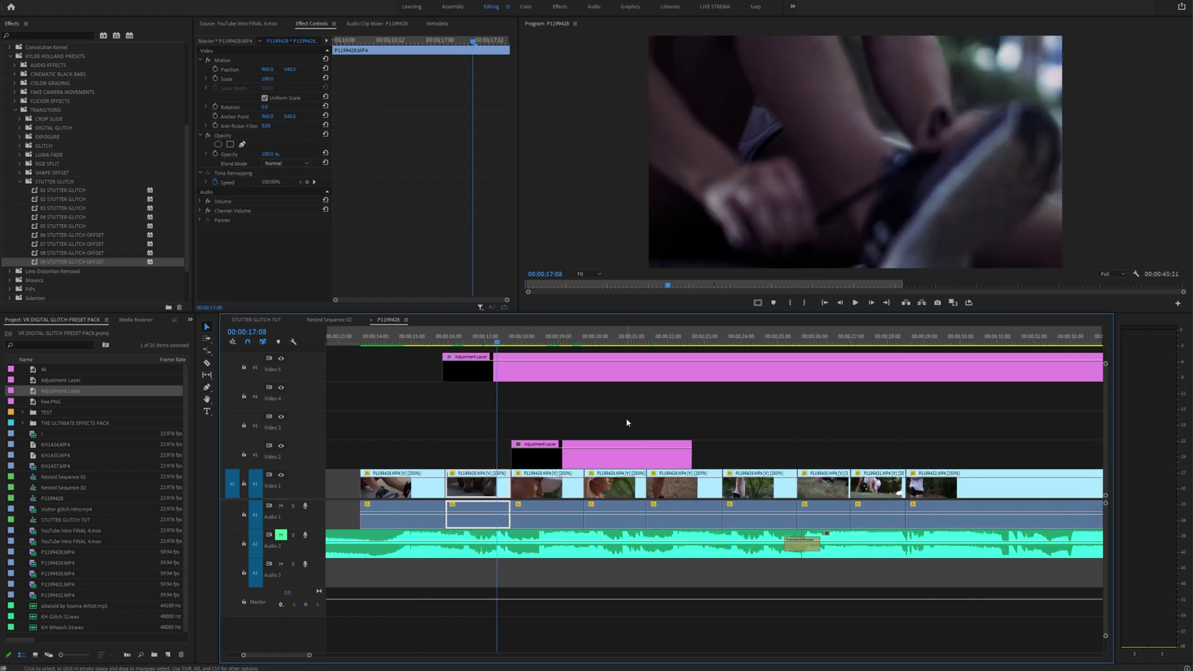
drag(88, 200, 537, 455)
- Inspect the glitch effect's Master Amplitude keyframes, then delete the adjustment layer from Video 2
click(510, 339)
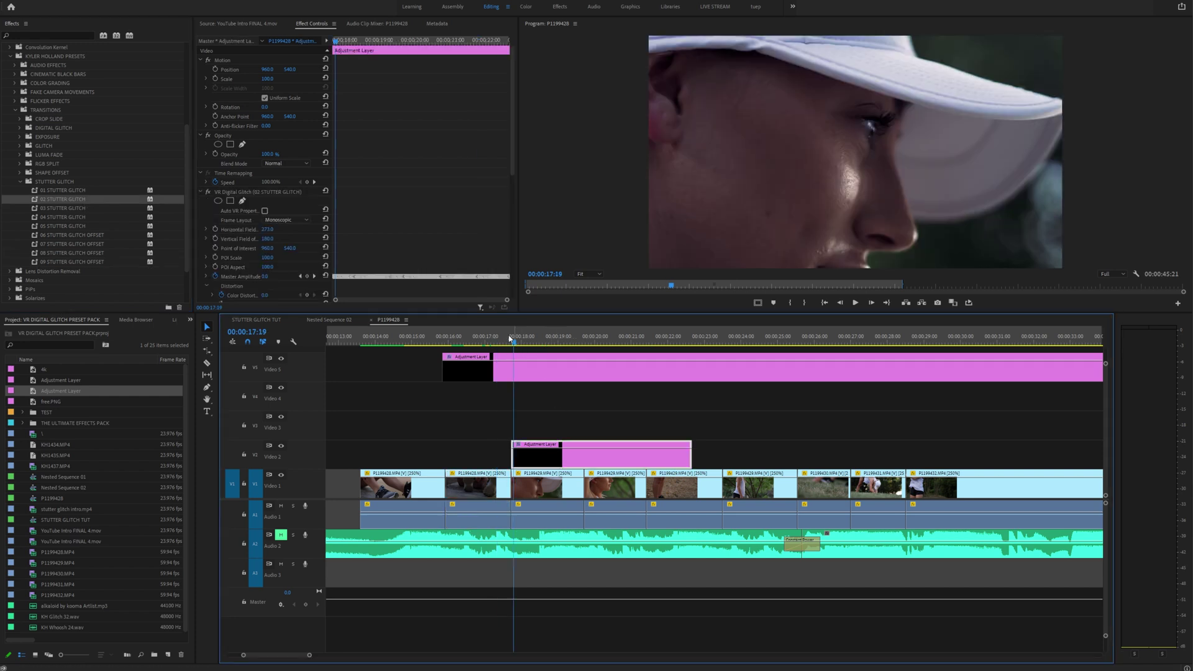
scroll(366, 264, down, 1)
drag(352, 232, 494, 278)
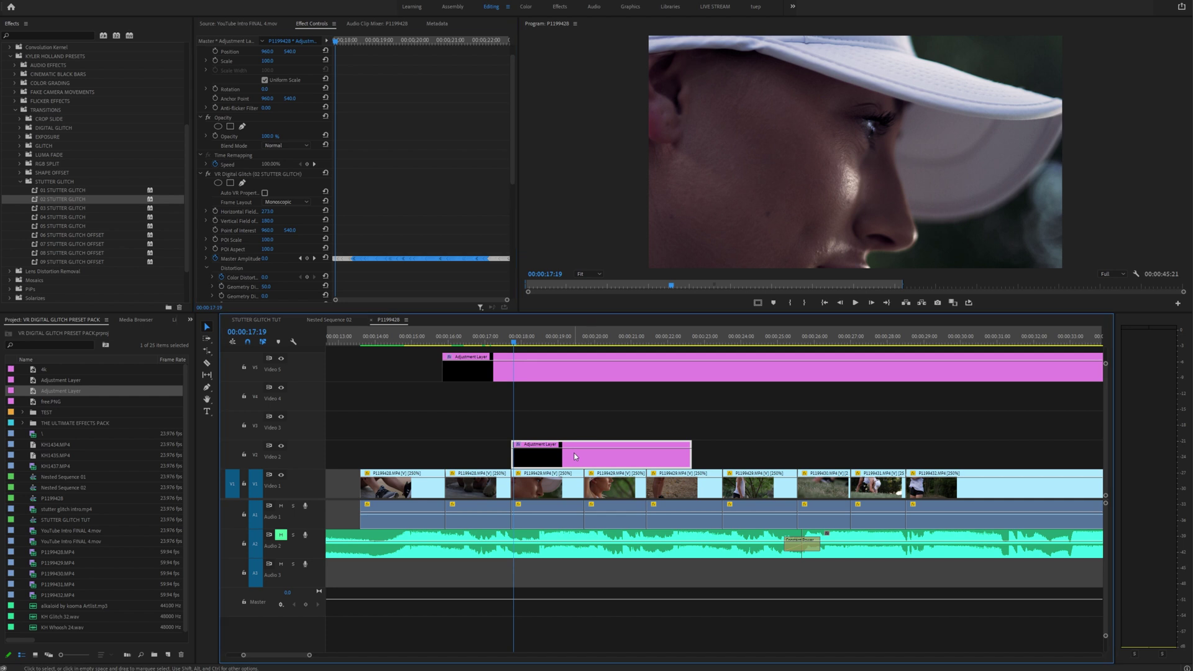
key(Delete)
- Place the adjustment layer on Video 2 near the end of the second clip and trim it to end just past the cut
drag(56, 392, 495, 458)
drag(678, 461, 513, 461)
click(503, 455)
click(497, 337)
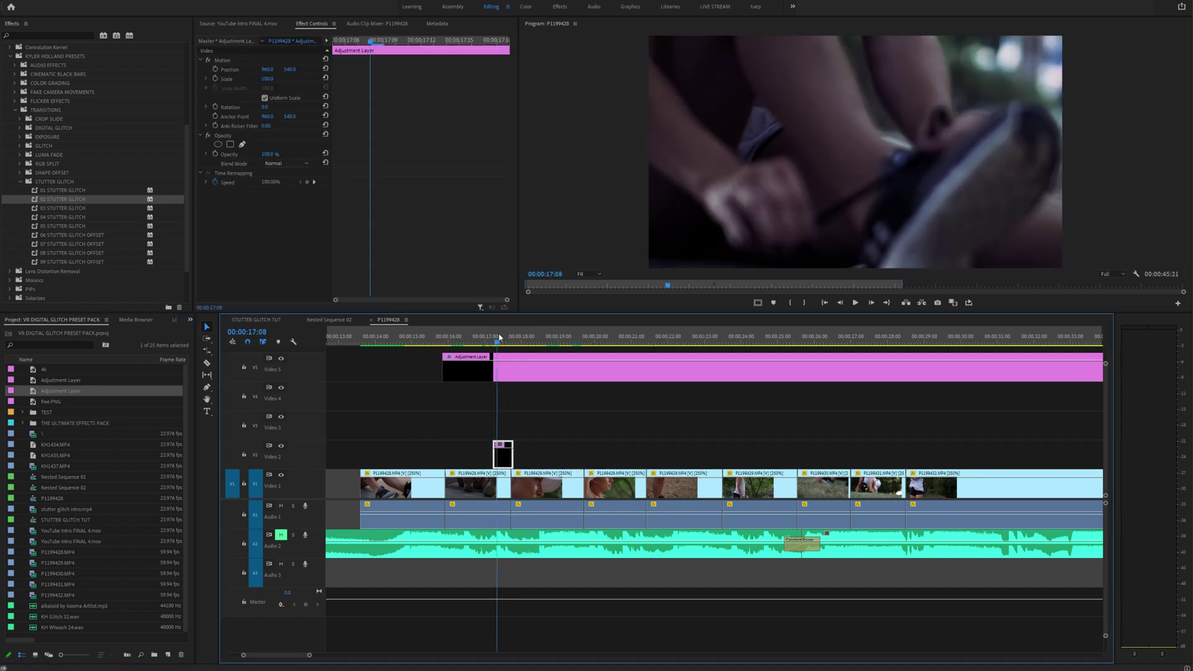
- Apply 02 STUTTER GLITCH to the short adjustment layer, inspect its Master Amplitude keyframes, and delete the layer
drag(70, 200, 360, 338)
drag(510, 466, 509, 466)
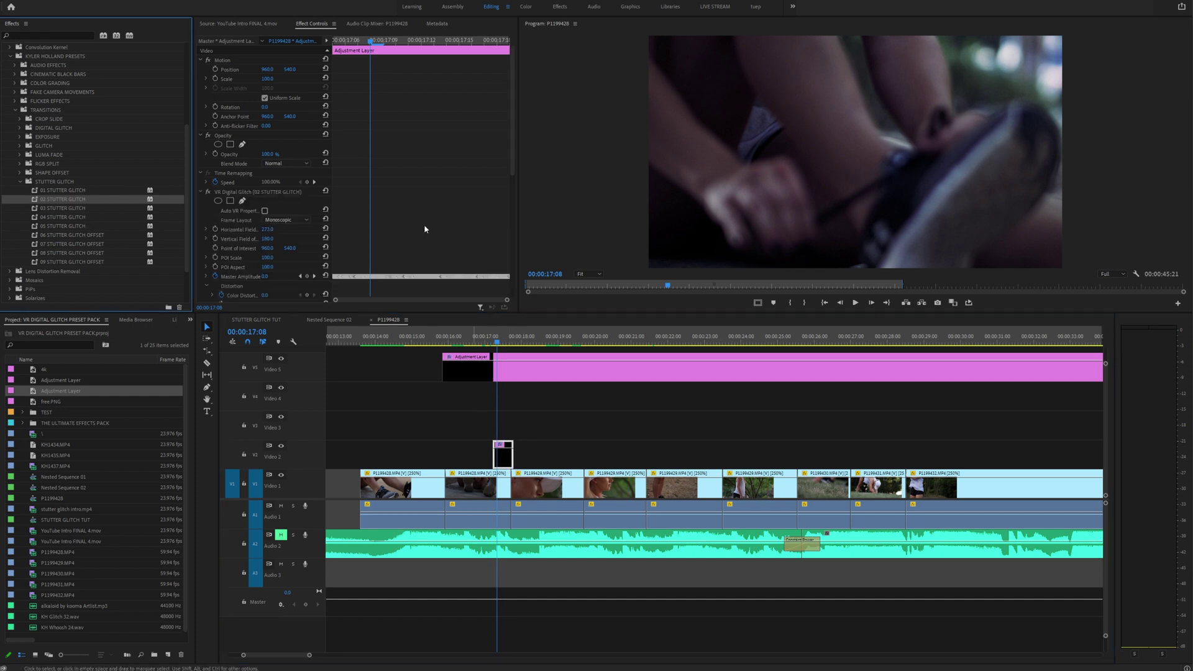
drag(354, 256, 483, 292)
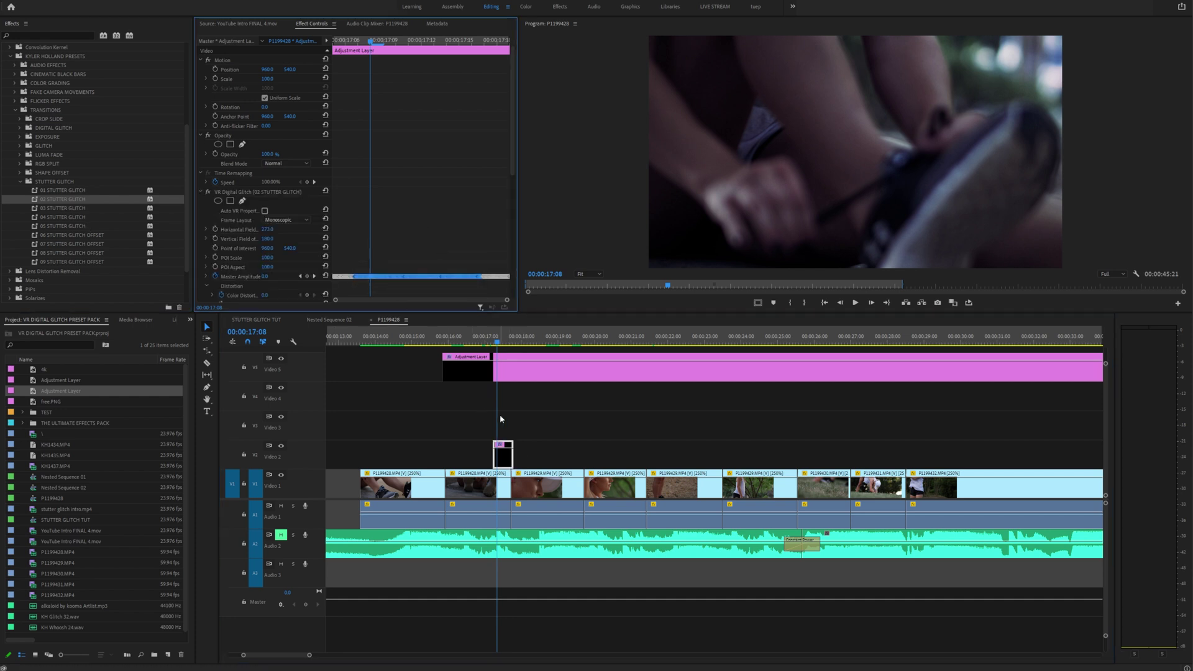
key(Delete)
scroll(459, 418, down, 4)
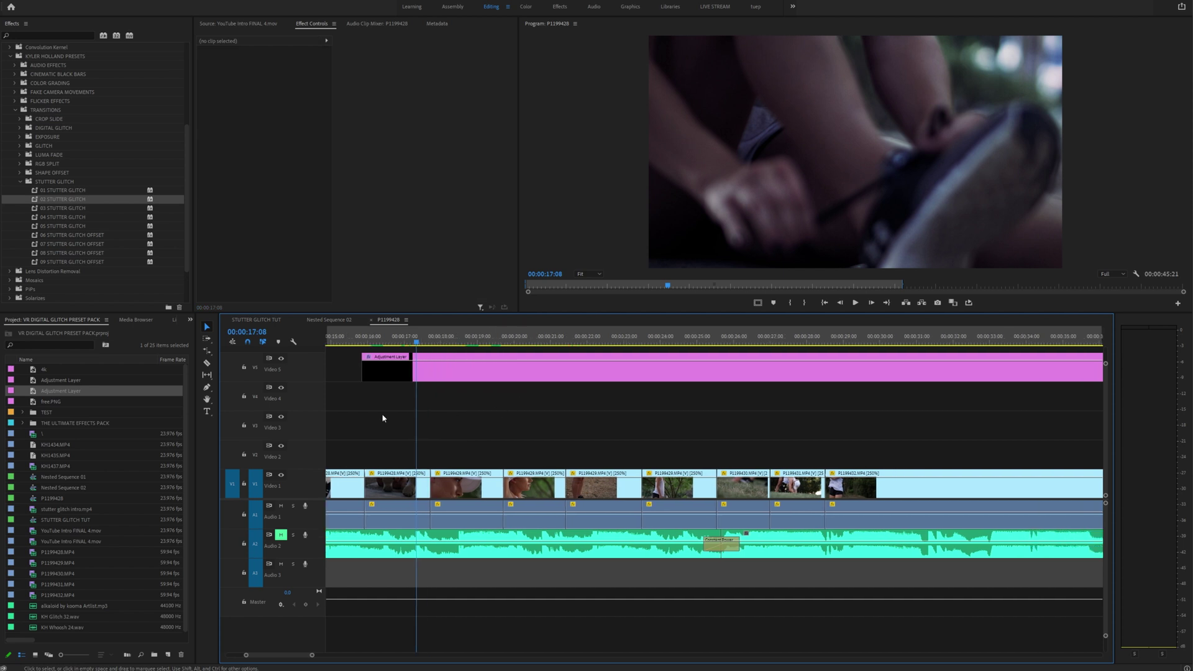
- Place the adjustment layer on Video 2 at 00:00:17:08 and cut it to a short piece spanning the cut between the second and third clips
drag(70, 392, 418, 459)
key(c)
click(415, 459)
key(v)
click(433, 458)
key(Delete)
key(equal)
key(equal)
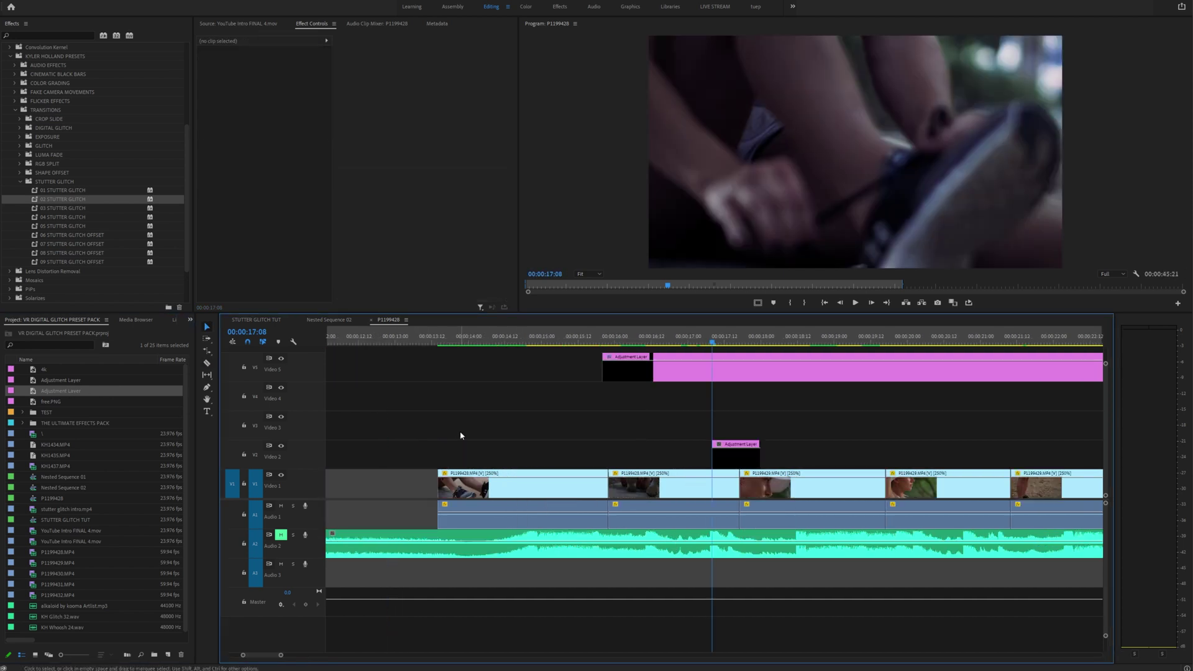
- Apply the 05 STUTTER GLITCH preset to the short adjustment layer over the cut
scroll(635, 427, down, 3)
mouse_move(587, 340)
mouse_down()
mouse_move(613, 341)
mouse_move(590, 341)
mouse_up()
click(76, 193)
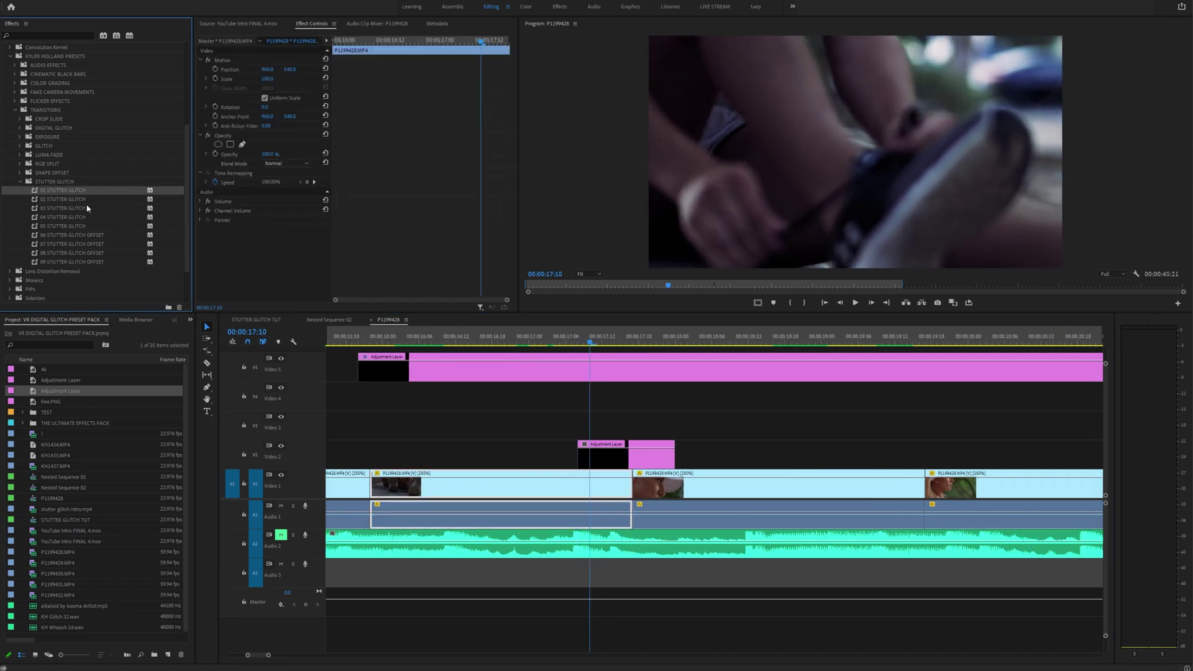
drag(65, 226, 615, 455)
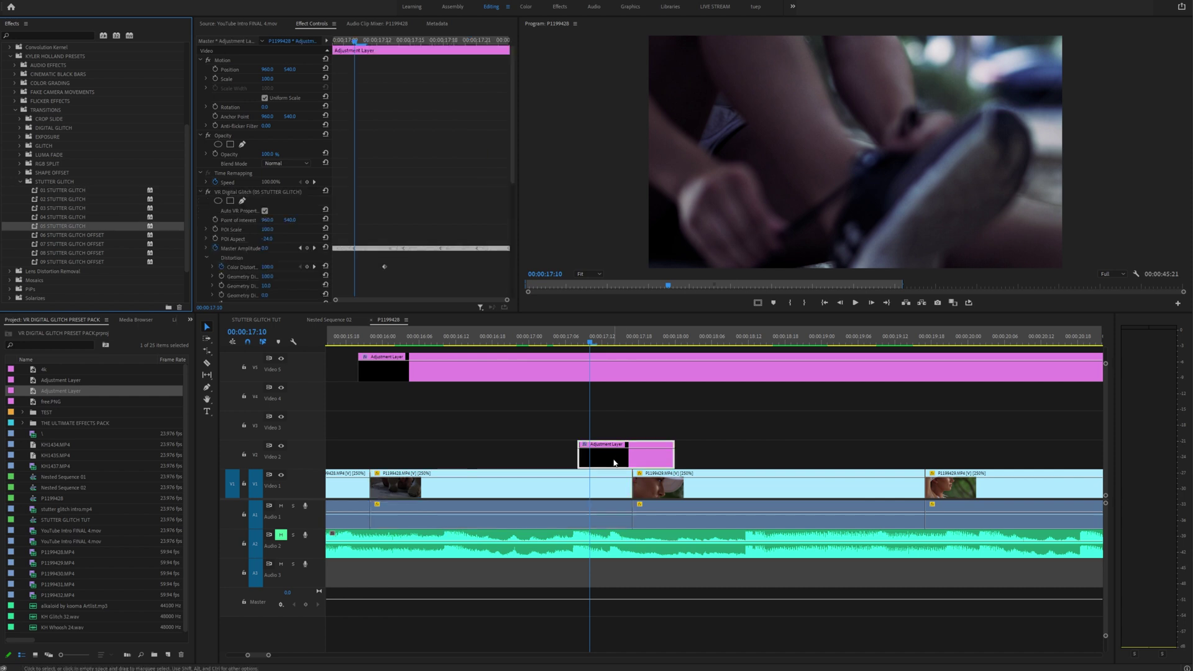
- Scrub and play back the 05 STUTTER GLITCH transition from just before the adjustment layer
click(562, 341)
drag(573, 344, 632, 345)
key(space)
click(553, 341)
key(space)
key(space)
click(633, 341)
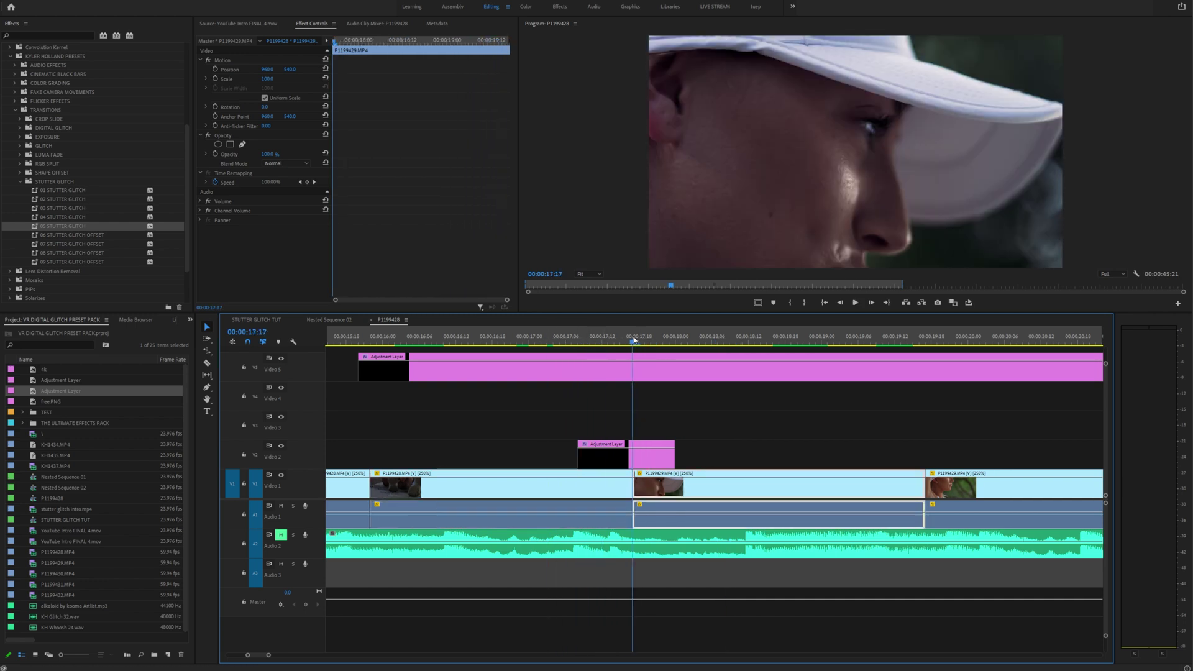
- Set the Noise Strength of the adjustment layer's VR Digital Glitch effect to 100
click(625, 458)
scroll(408, 207, down, 3)
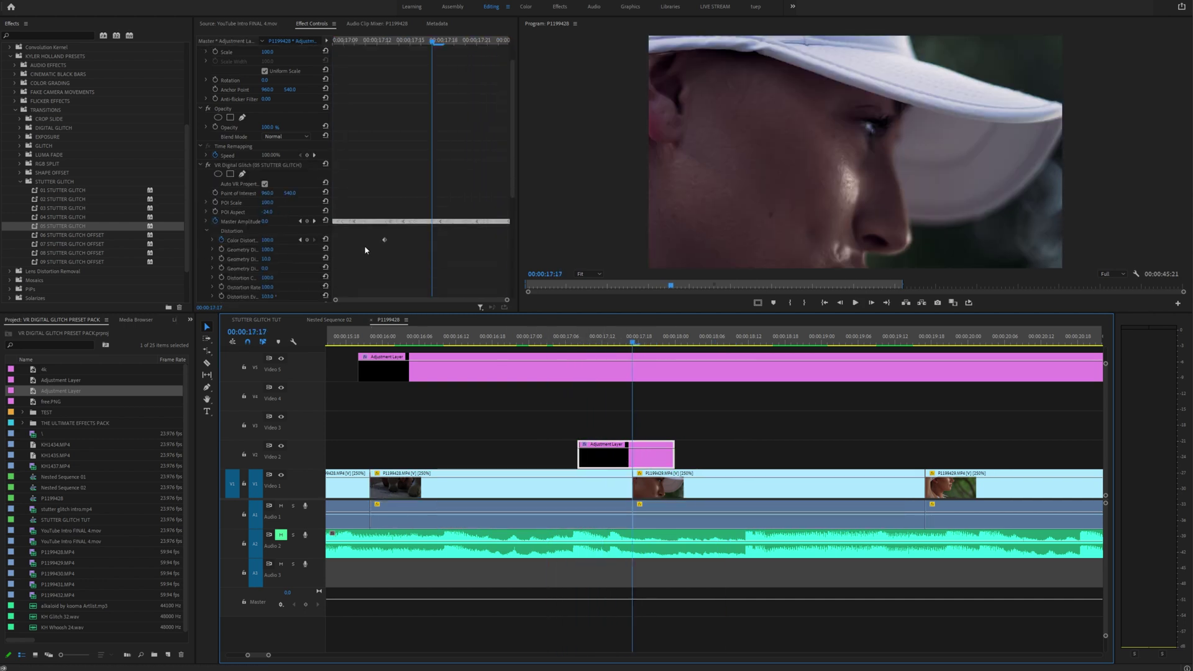
scroll(319, 245, down, 5)
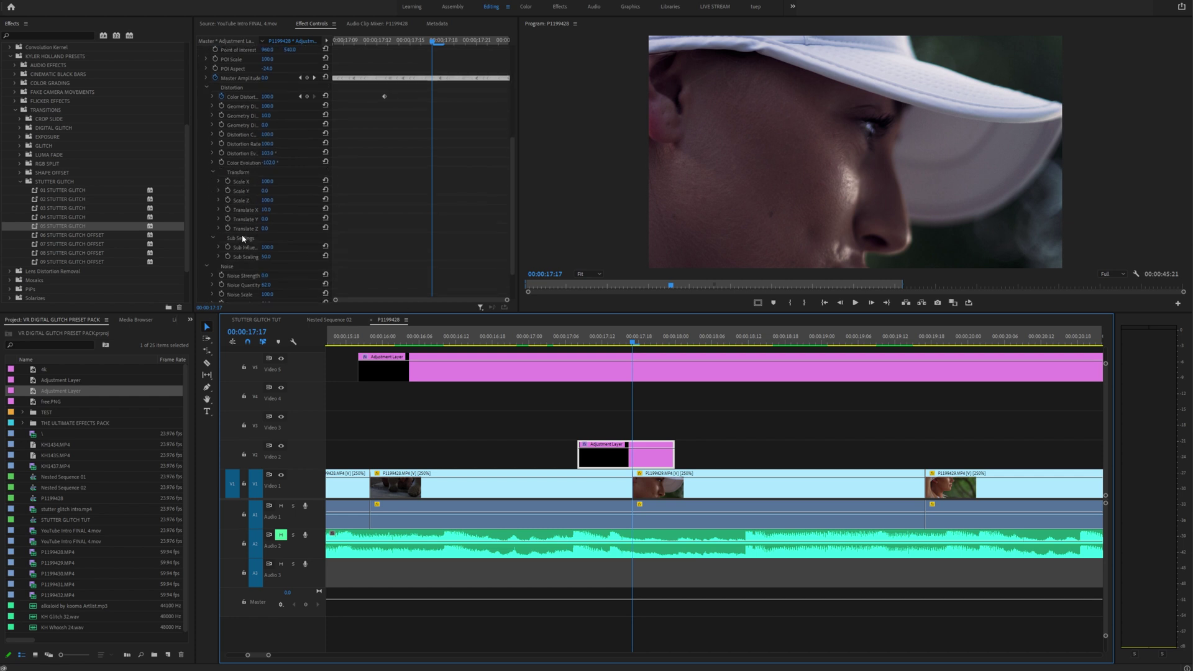
drag(264, 233, 265, 233)
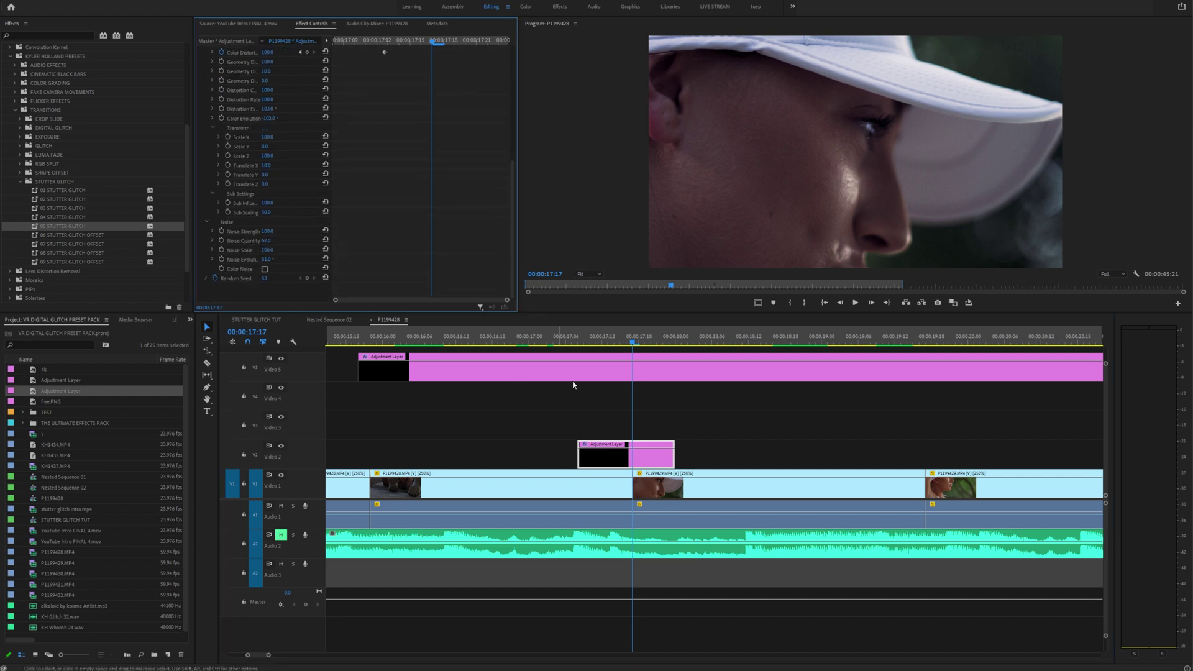
- Step back to 00:00:17:12 and increase the glitch effect's Noise Quantity
key(Left)
key(Left)
key(Left)
key(Left)
key(Left)
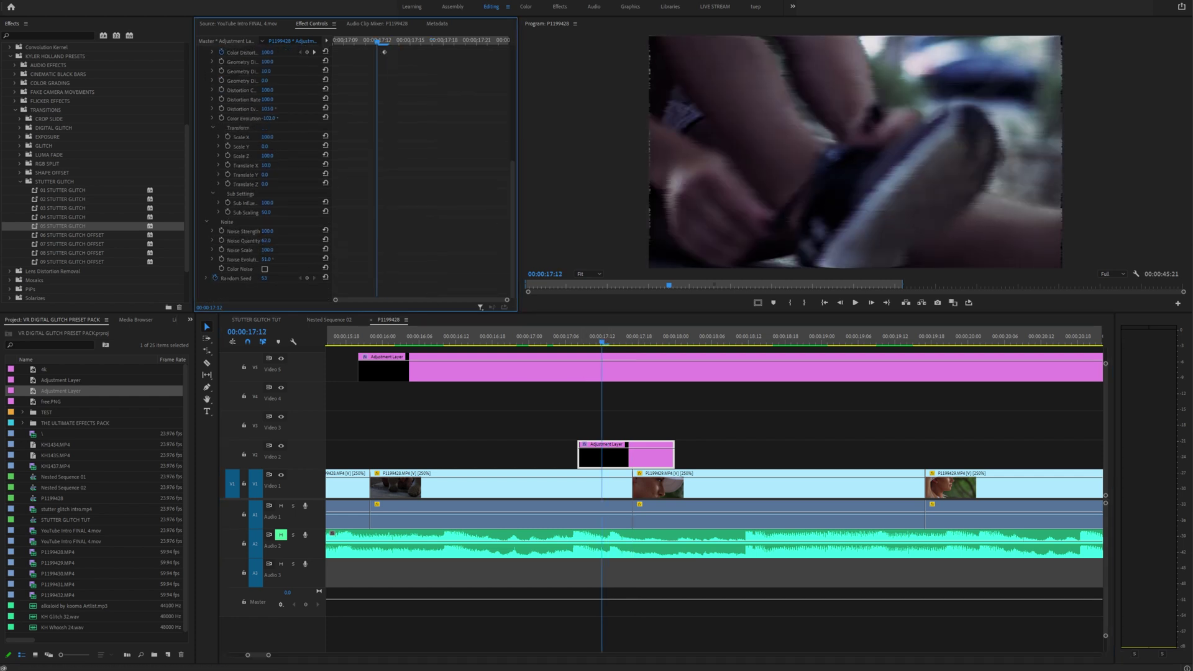
click(608, 341)
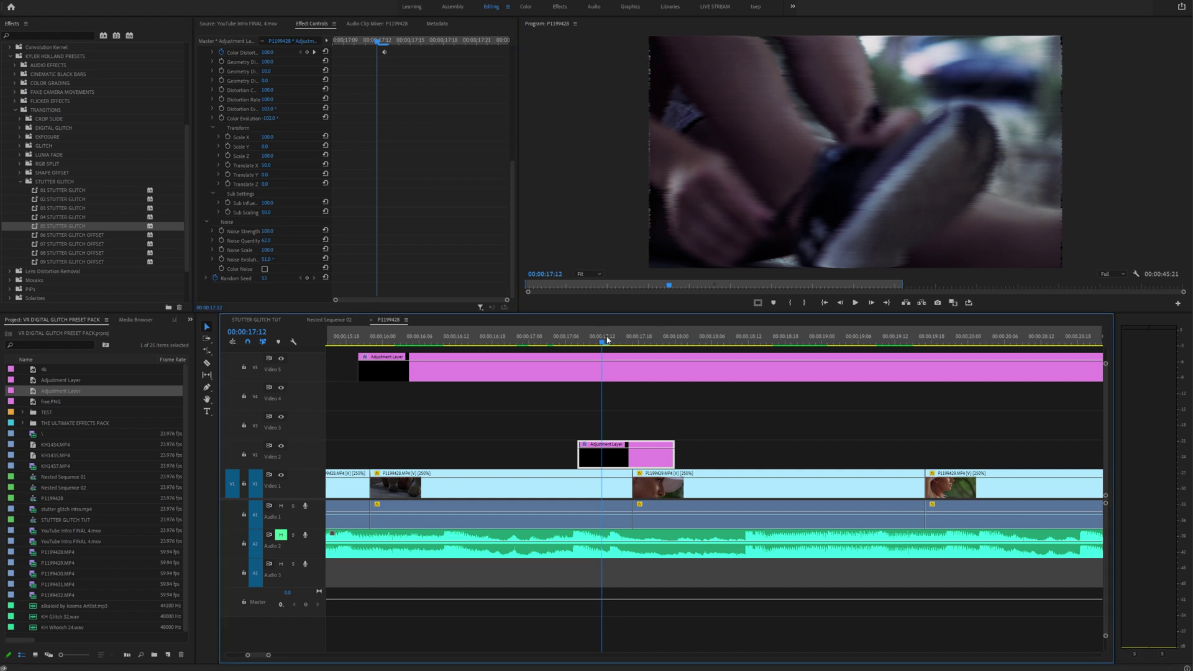
drag(266, 242, 329, 241)
- Stack the 03 STUTTER GLITCH and 01 STUTTER GLITCH presets on the adjustment layer over the cut
drag(43, 226, 542, 363)
drag(61, 209, 649, 456)
drag(62, 190, 618, 455)
- Play back the stacked glitch transition repeatedly from just before the adjustment layer
click(546, 337)
key(space)
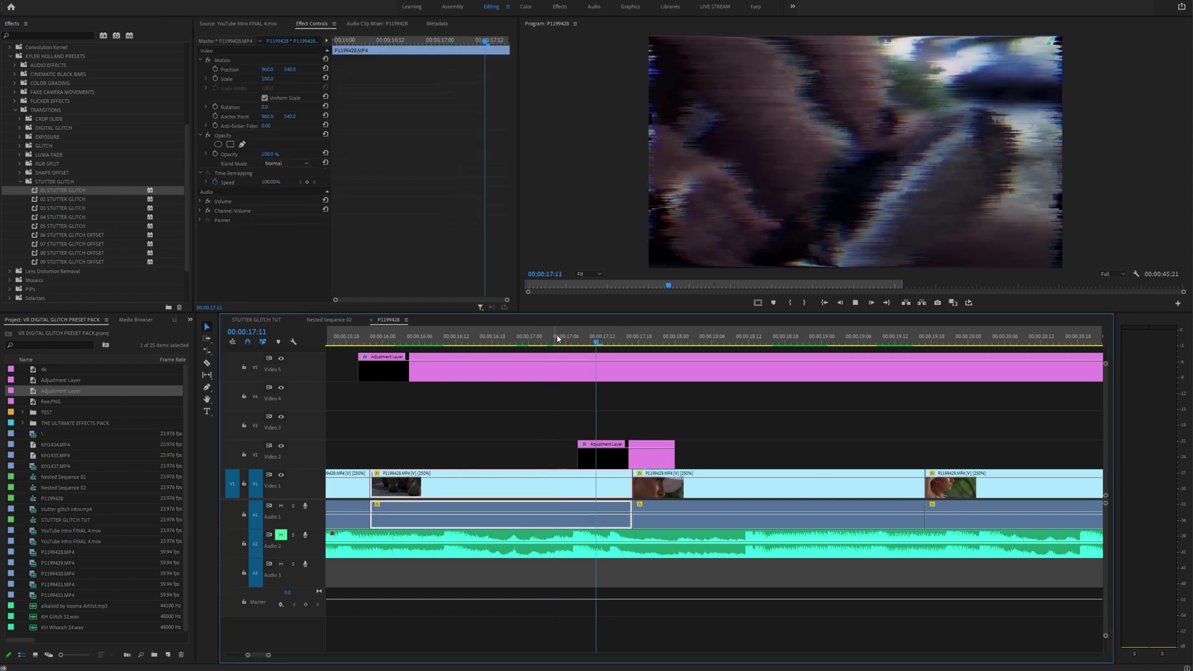
click(560, 341)
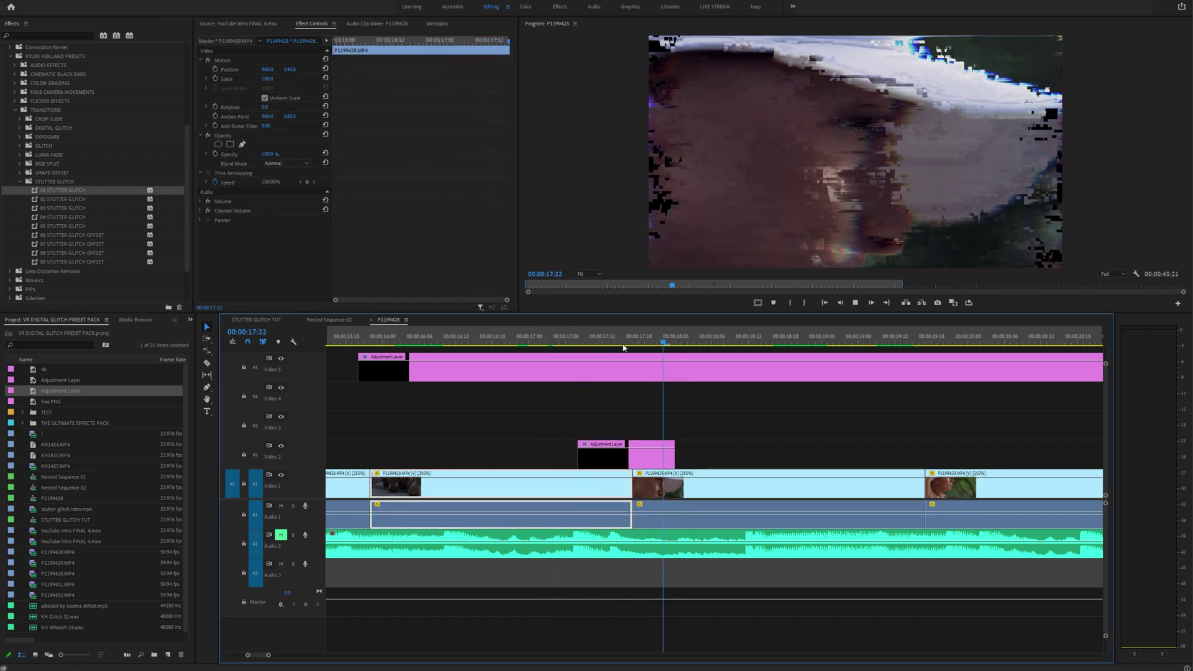
click(559, 341)
key(space)
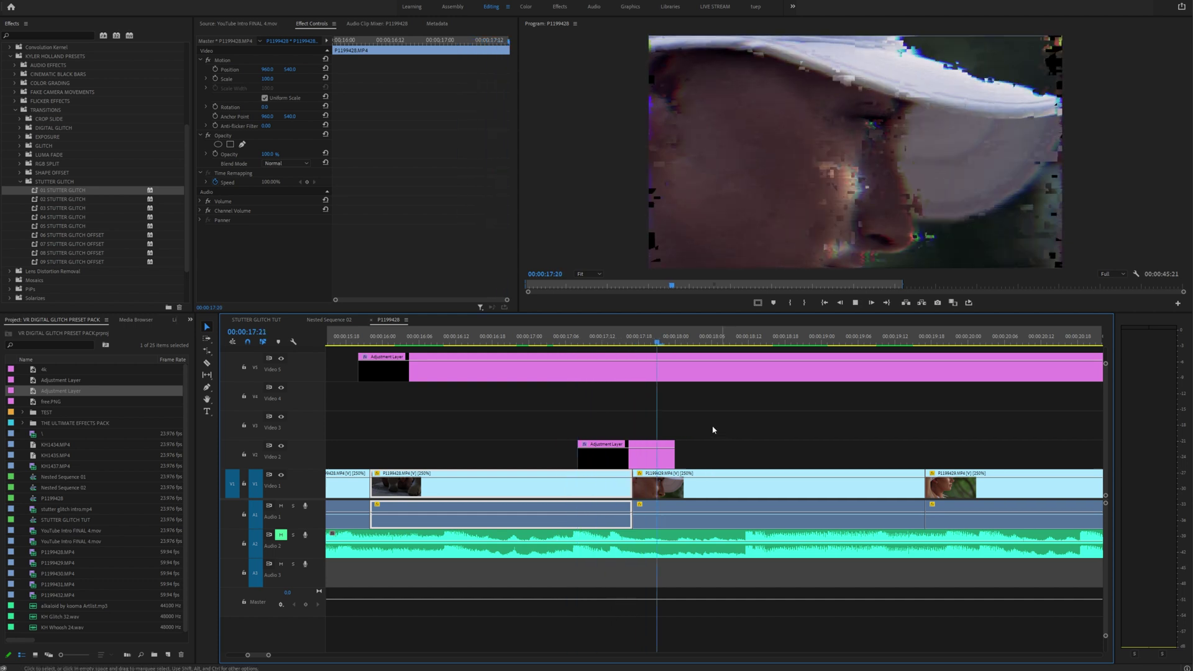
- Place a second adjustment layer on Video 2 at 00:00:18:00, trim it to the clip's end and apply 06 STUTTER GLITCH OFFSET
click(665, 451)
key(minus)
key(minus)
drag(73, 393, 704, 459)
key(c)
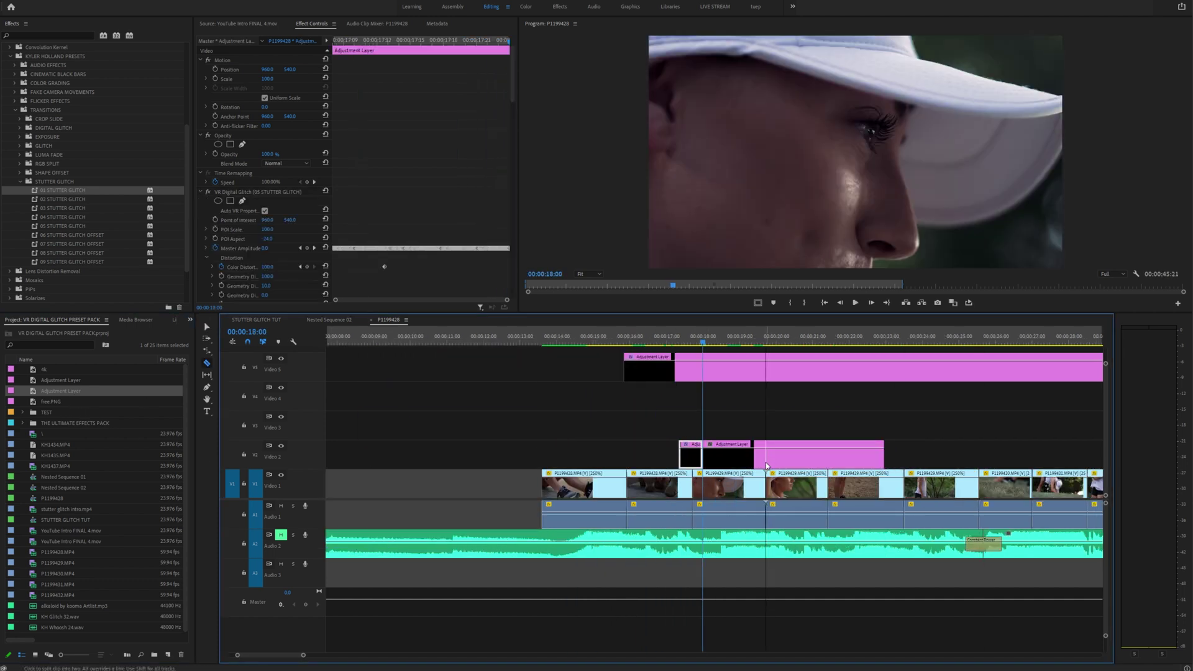
click(766, 455)
key(v)
click(802, 461)
key(Delete)
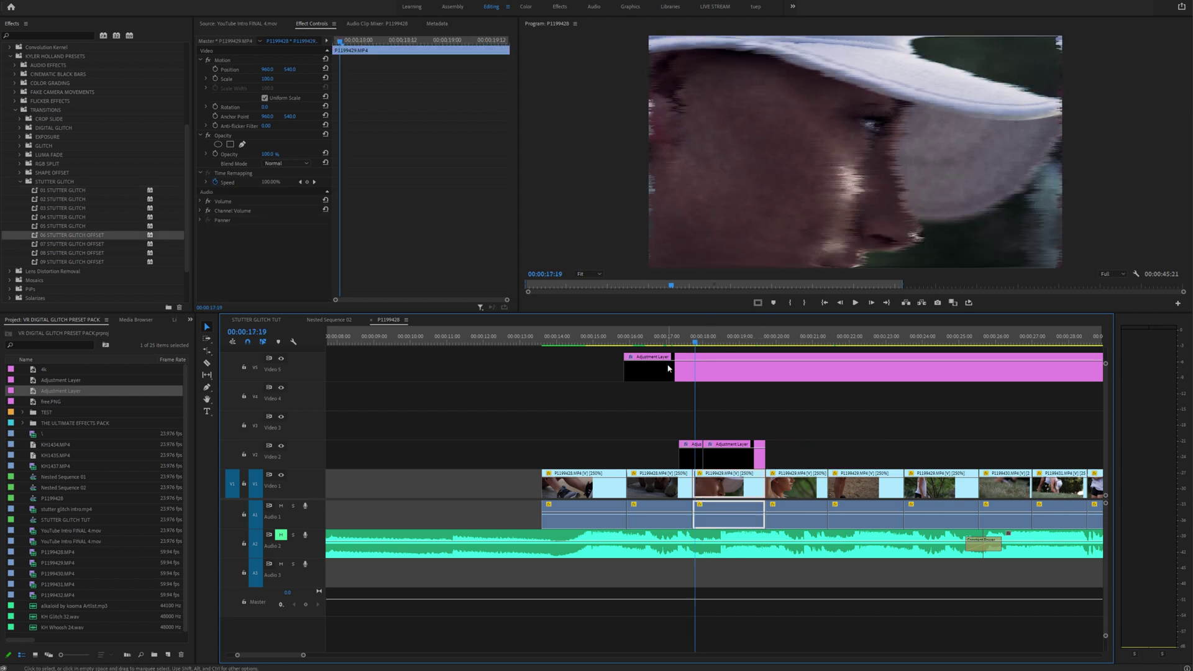
- Play back the 06 STUTTER GLITCH OFFSET effect over the close-up clip and select its adjustment layer
key(space)
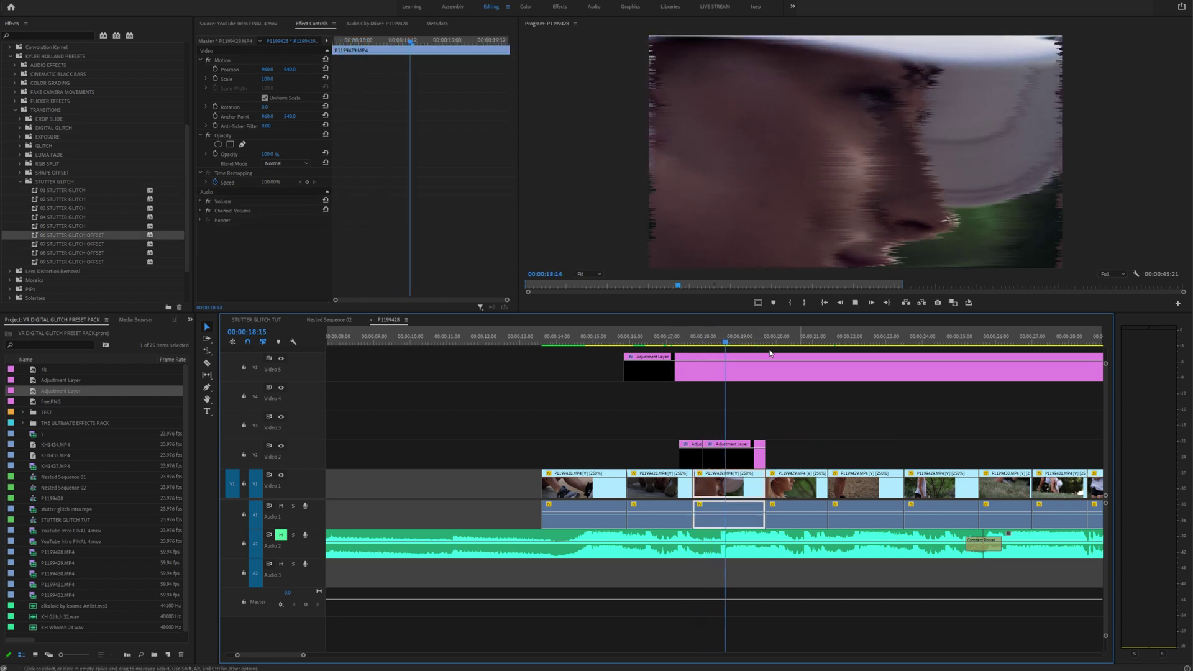
click(739, 338)
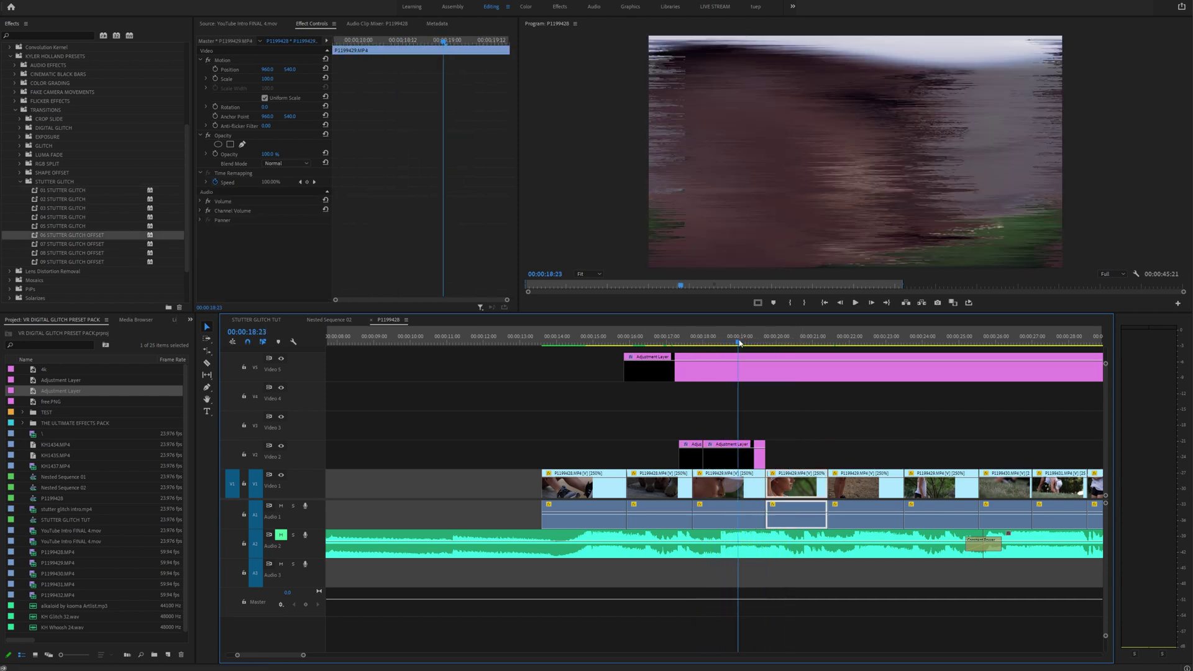
key(space)
click(757, 460)
key(space)
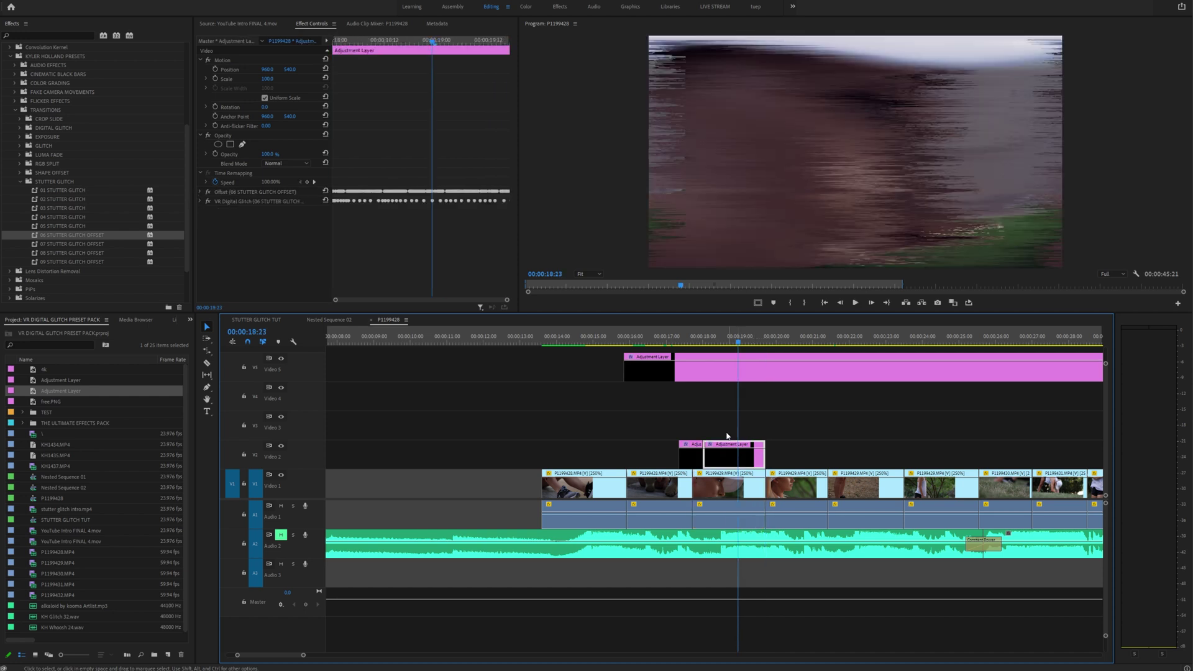
- Add a rectangular opacity mask to the second adjustment layer at 00:00:18:05 and stretch it past both sides of the frame
drag(735, 341, 712, 343)
click(230, 144)
click(807, 182)
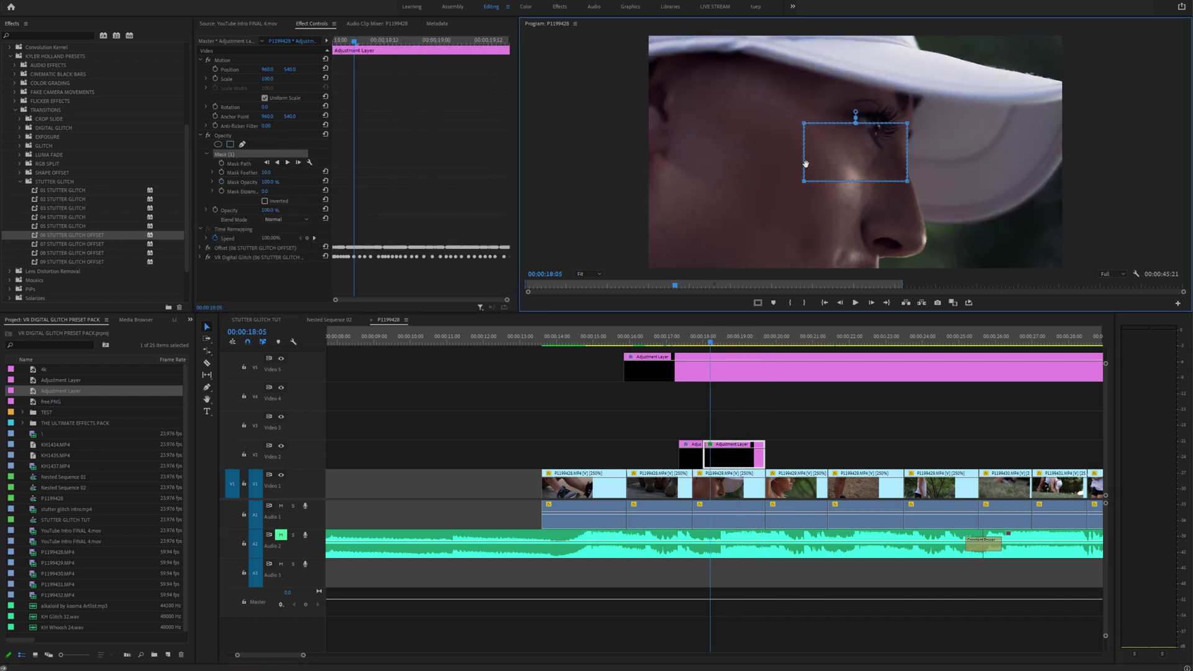
drag(805, 126, 611, 131)
drag(1094, 129, 1111, 127)
drag(902, 183, 1127, 185)
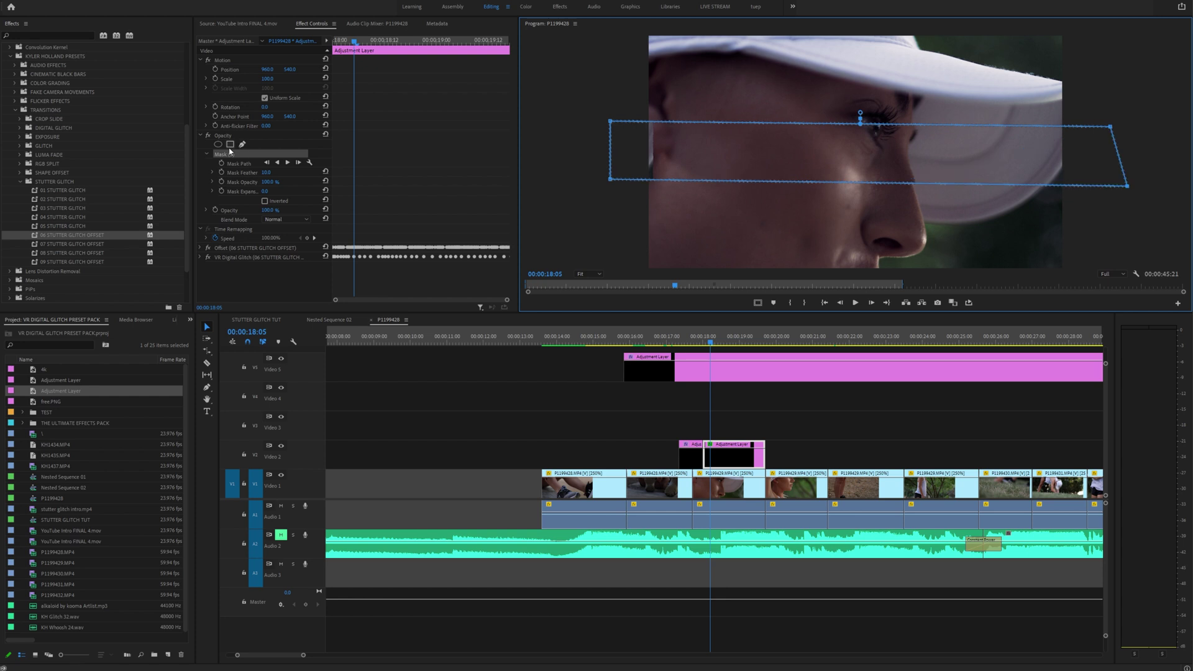
- Play back the masked glitch band from before the short adjustment layer
click(677, 341)
key(space)
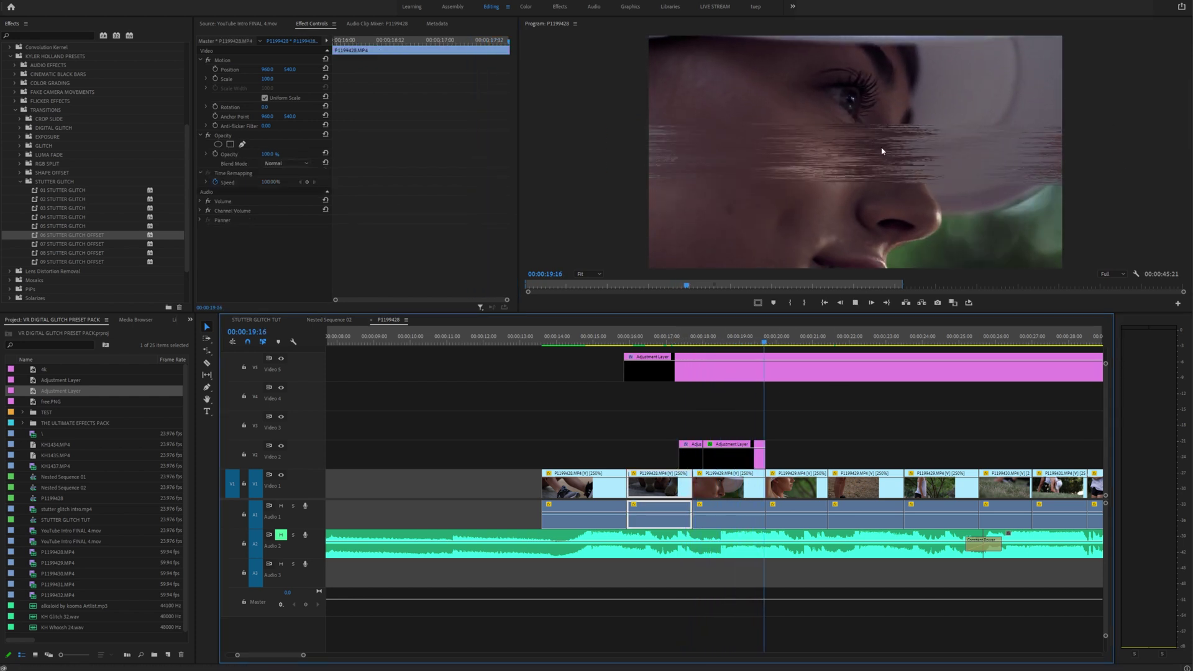
key(space)
- Move the adjustment layer's rectangular mask upward to eye level and play back the result
click(724, 340)
click(736, 456)
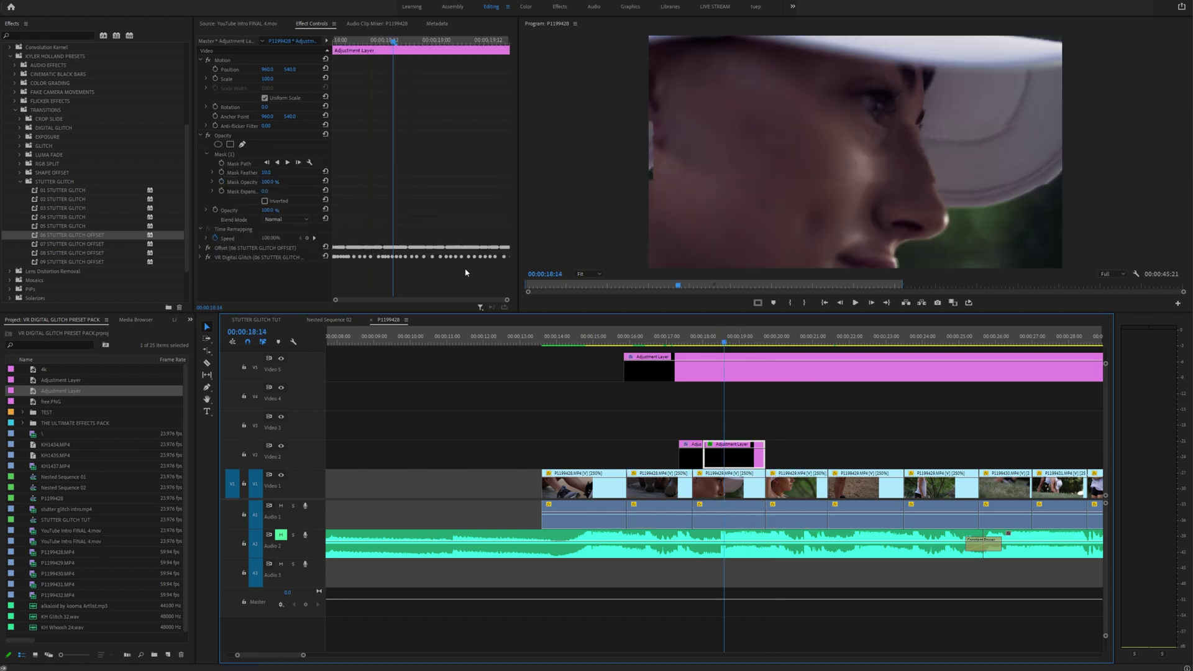
click(221, 154)
drag(876, 174, 867, 122)
click(700, 342)
key(space)
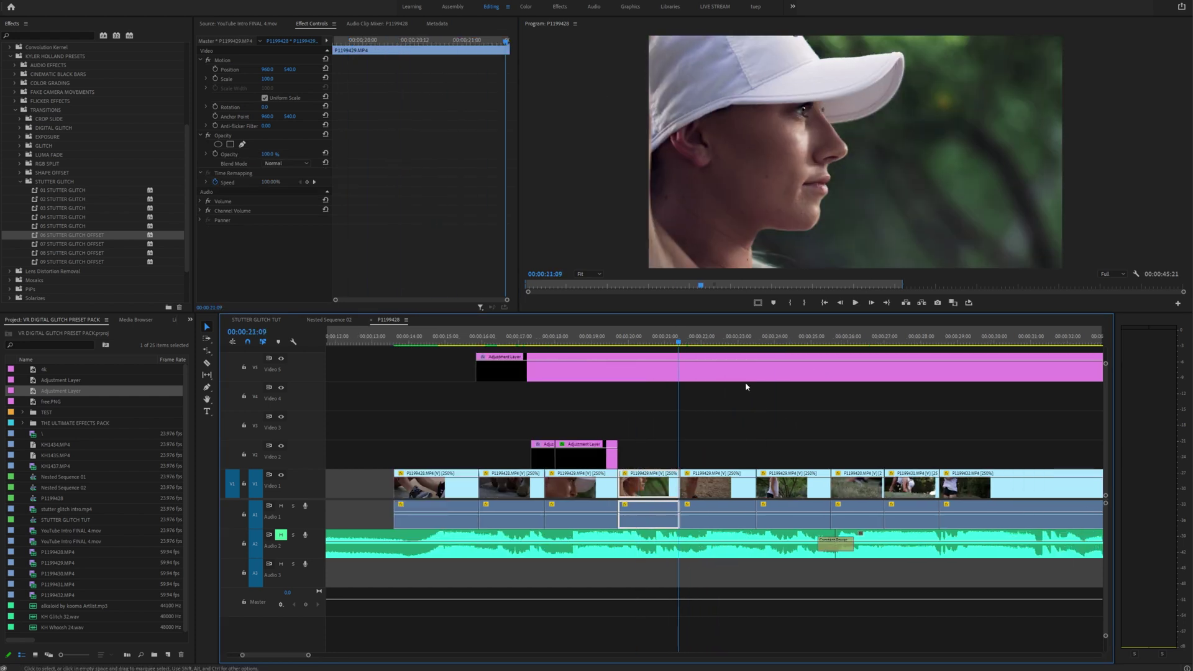
key(space)
- Add an adjustment layer on Video 2 over the cut near 00:00:21:09 and trim it to a short piece
drag(61, 390, 621, 455)
key(c)
click(648, 459)
key(v)
click(675, 460)
key(Delete)
click(632, 465)
- Apply the 02 STUTTER GLITCH and 07 STUTTER GLITCH OFFSET presets to the new short adjustment layer
drag(70, 200, 633, 455)
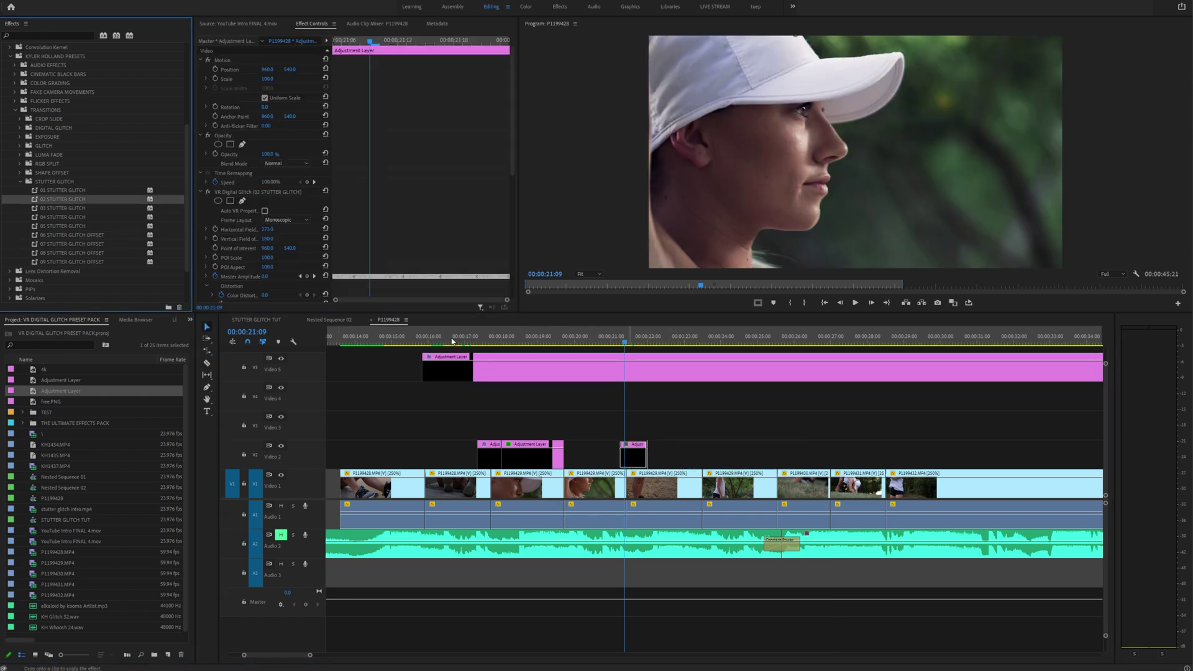
click(87, 218)
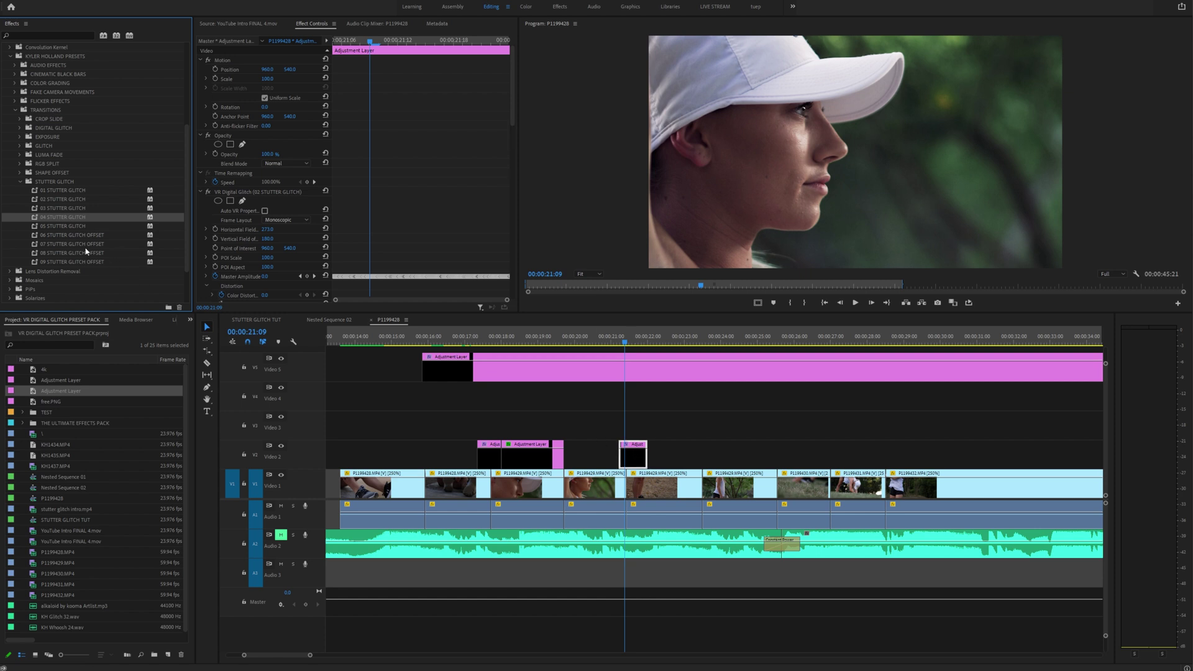
drag(86, 246, 558, 391)
drag(635, 457, 634, 455)
- Play back the combined glitch transition repeatedly from just before the cut and examine it at 00:00:21:06
click(606, 341)
key(space)
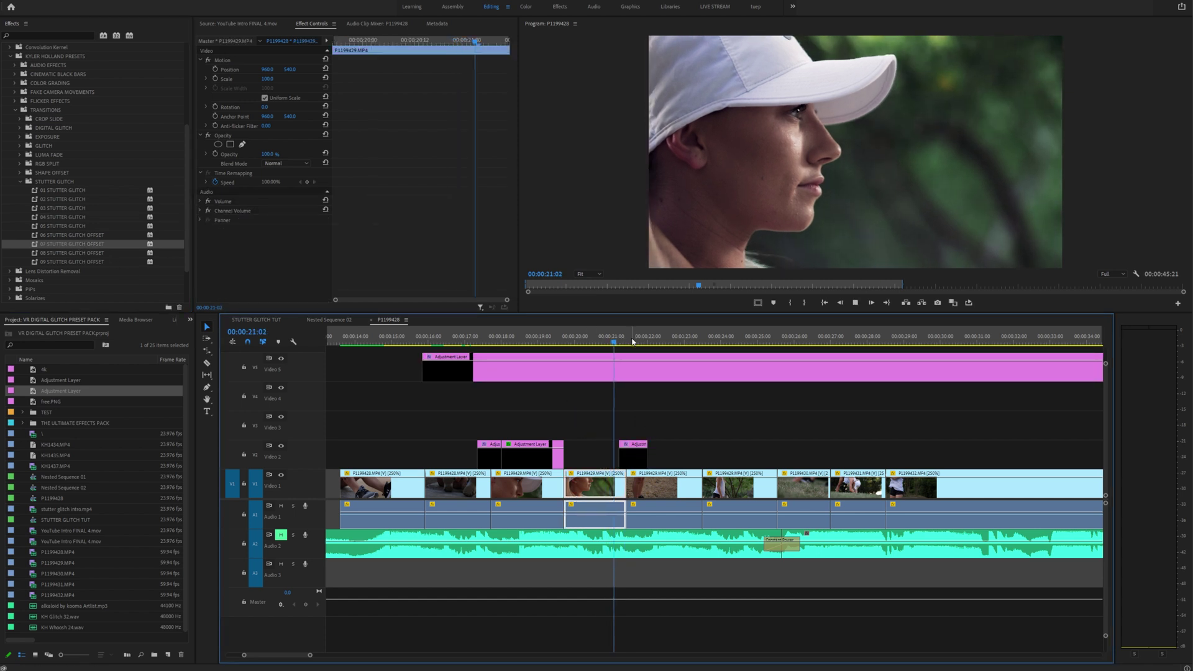
click(609, 340)
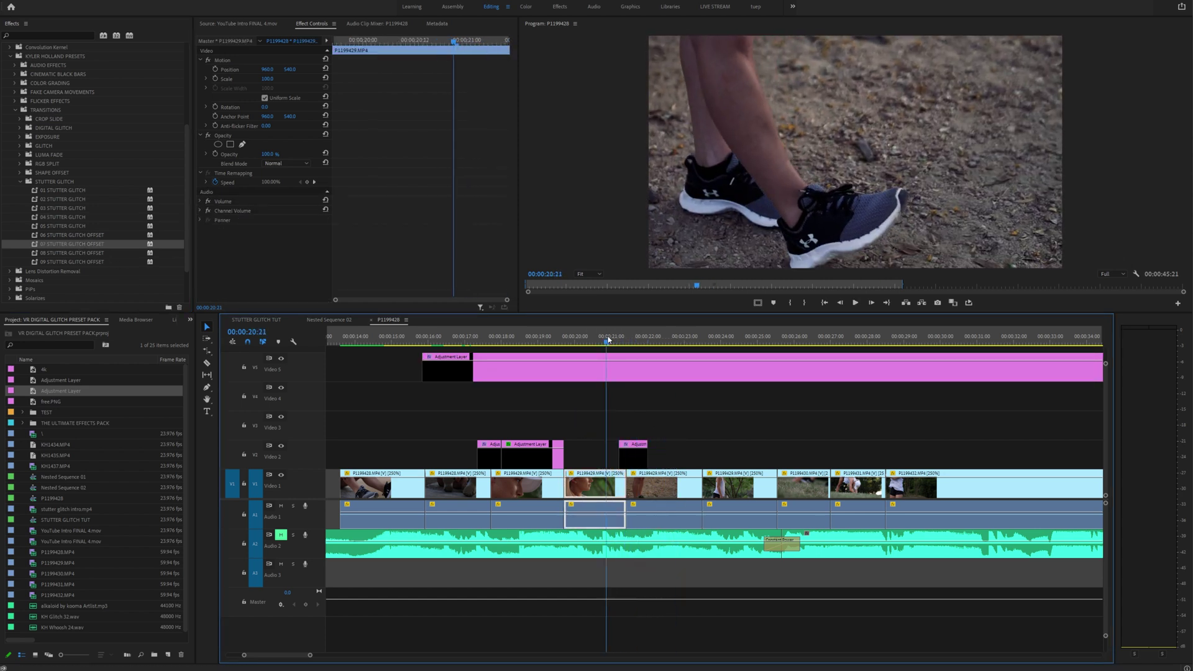
key(space)
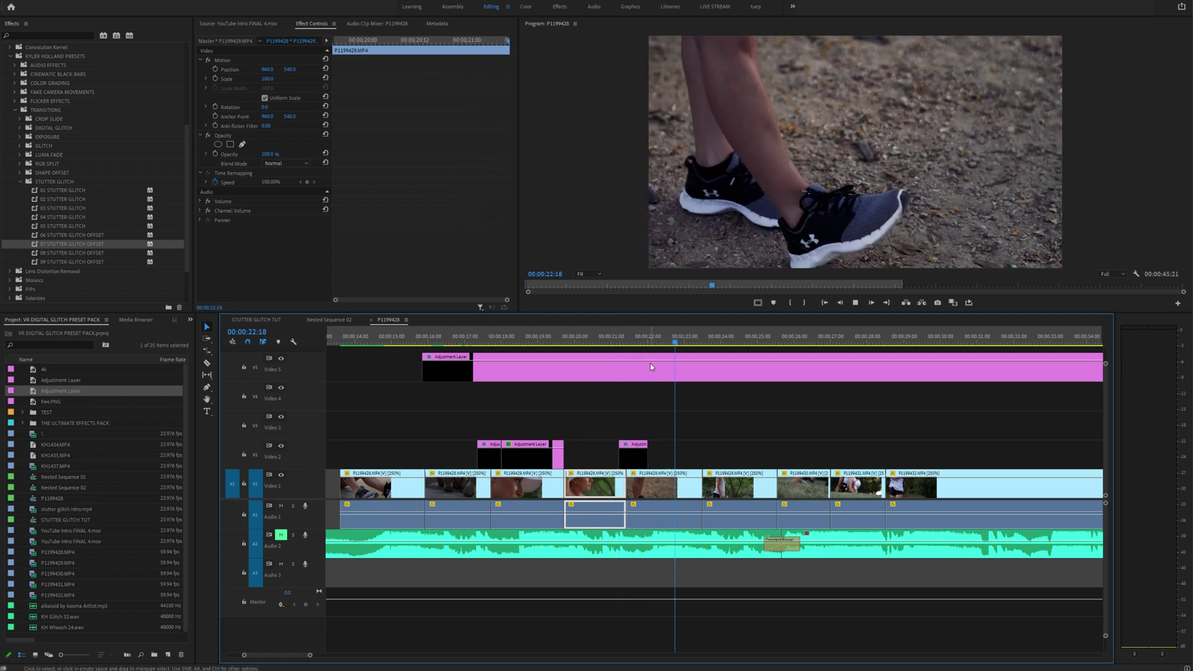
click(610, 339)
key(space)
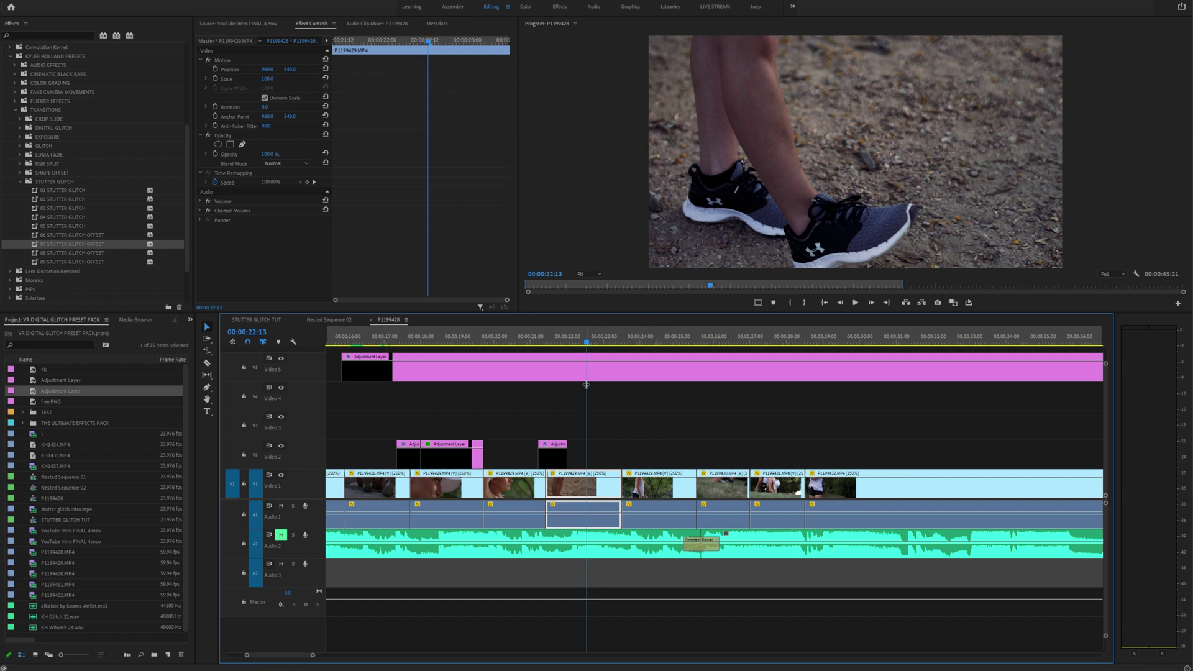
click(540, 341)
key(backslash)
key(equal)
key(equal)
key(equal)
scroll(714, 398, down, 1)
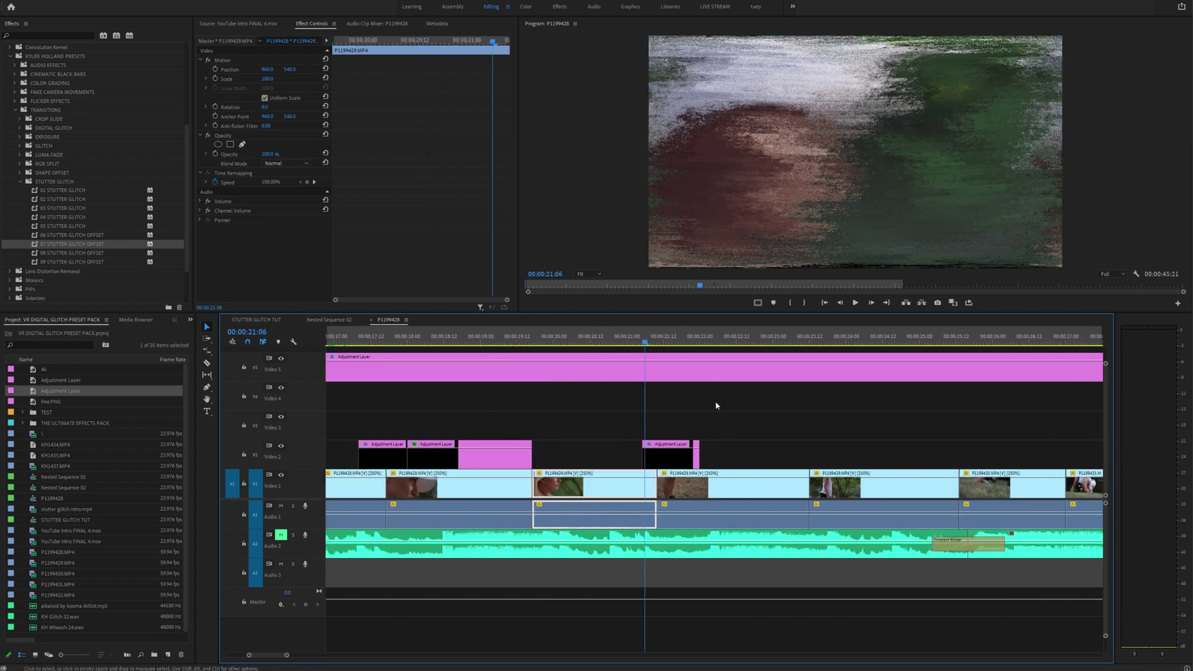
- Place an adjustment layer on Video 2 spanning the entire last clip and go to 00:00:29:08
key(minus)
key(minus)
key(minus)
click(675, 339)
key(equal)
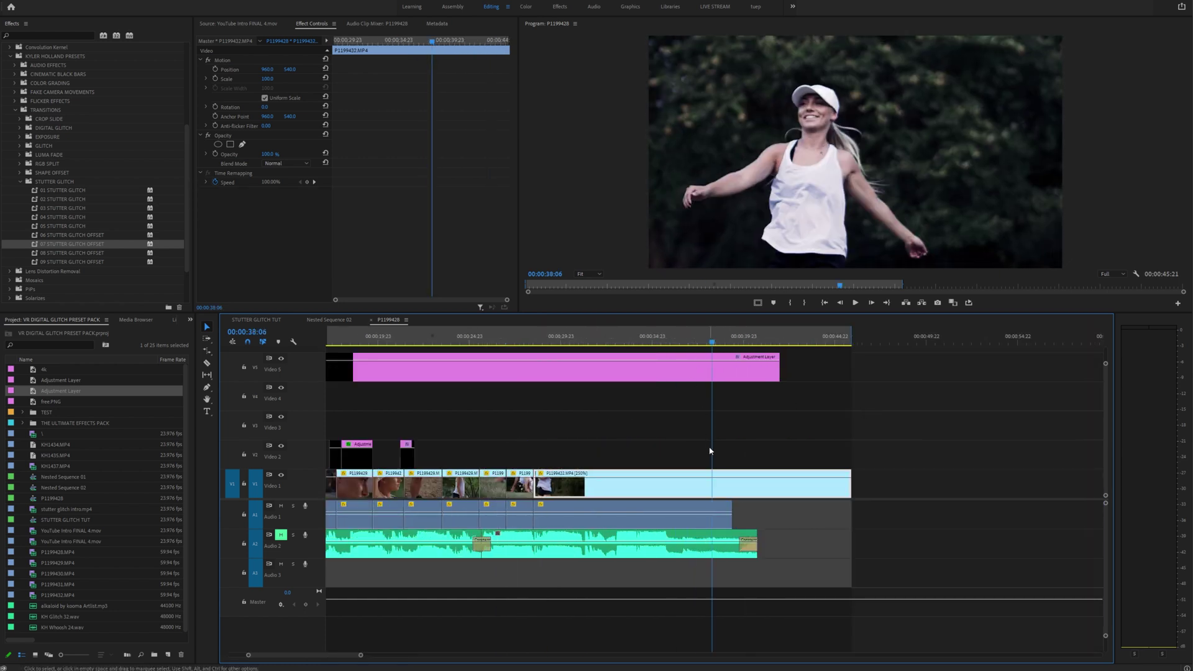
scroll(711, 451, down, 3)
key(equal)
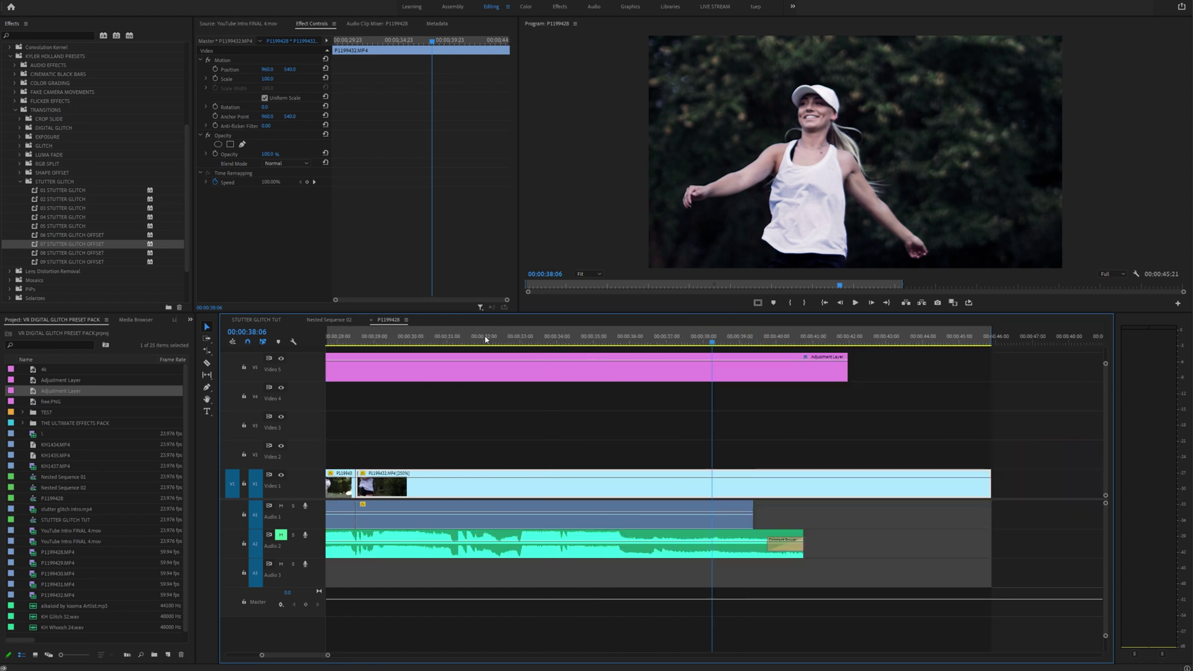
key(minus)
click(558, 339)
drag(87, 392, 850, 462)
click(683, 461)
click(549, 337)
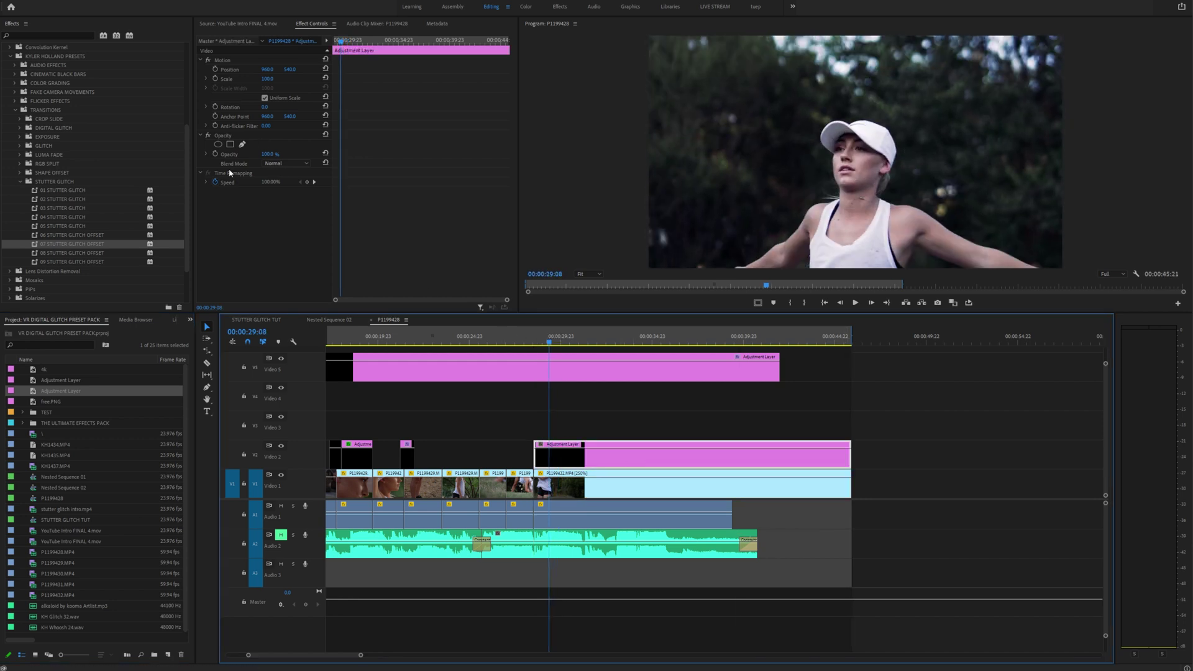
- Find the VR Digital Glitch effect and apply it to the adjustment layer over the last clip
click(49, 36)
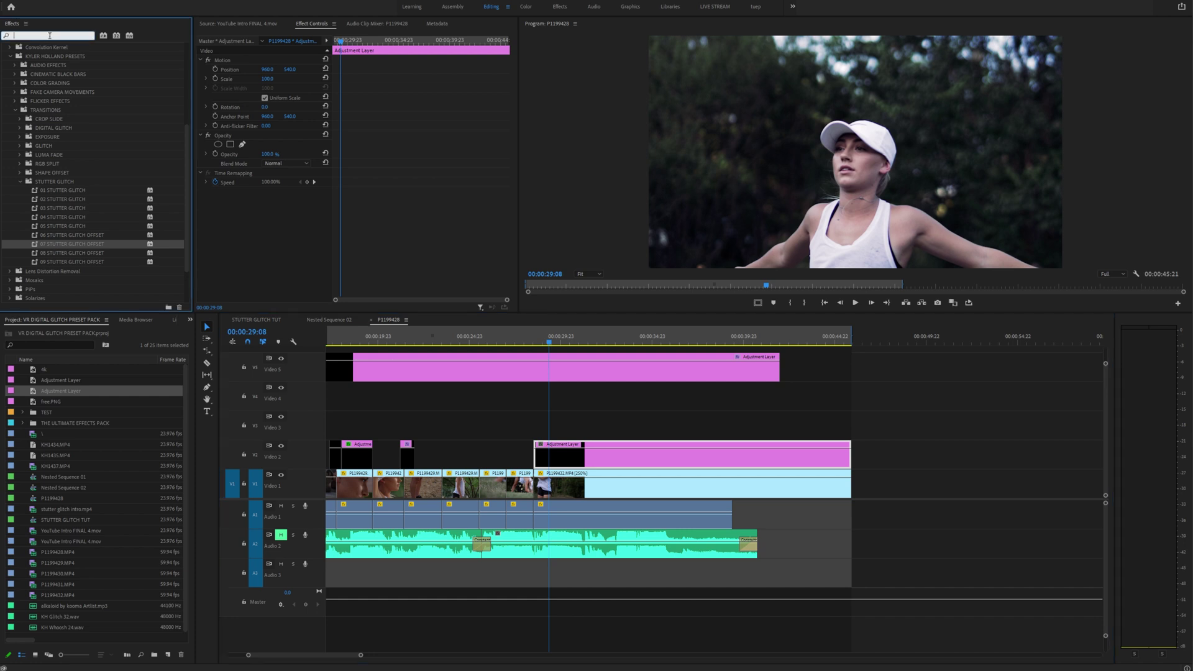
text(vr dig)
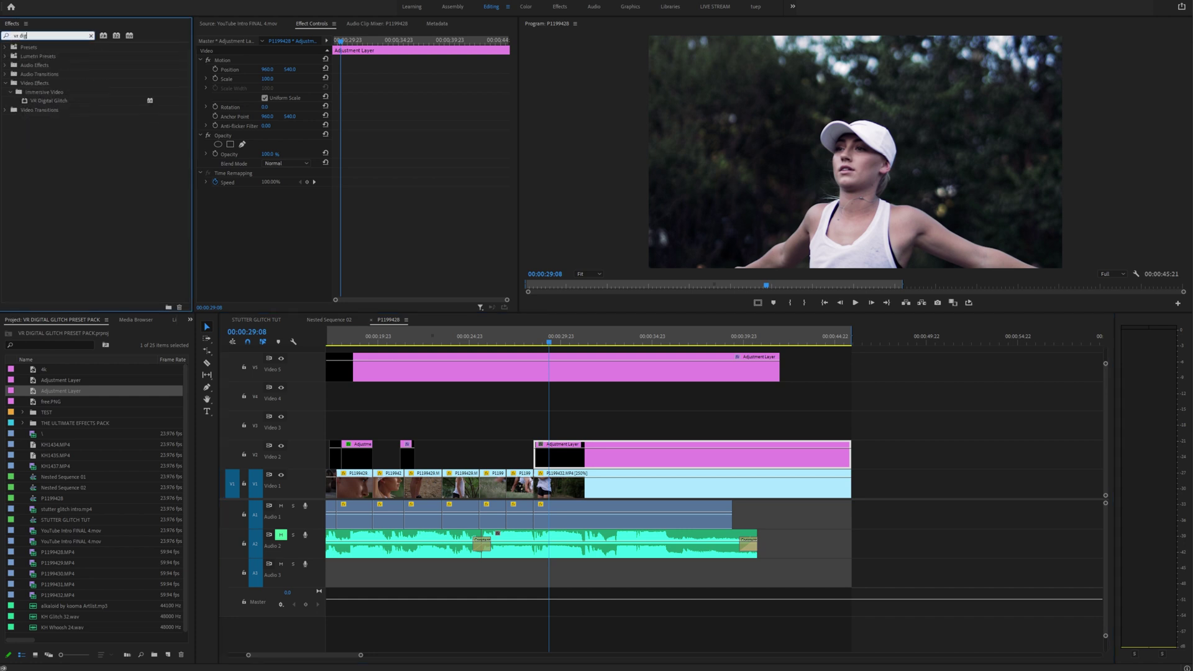
drag(64, 101, 622, 457)
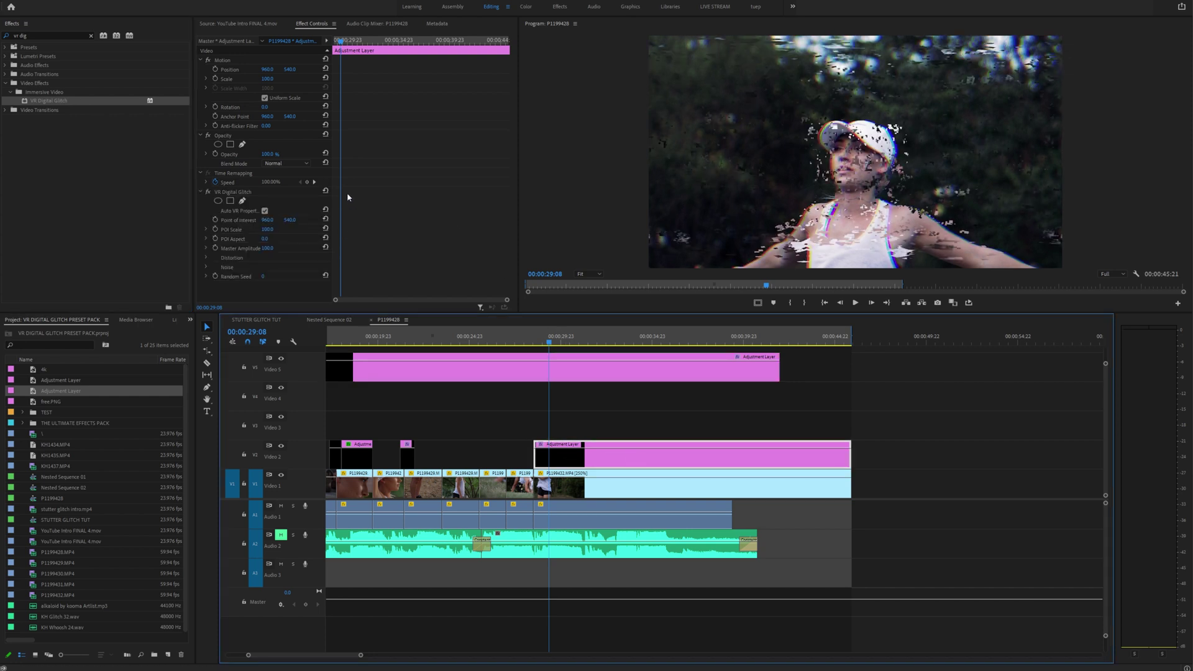
- Enlarge the effect settings area and expand VR Digital Glitch's Distortion, Transform, Sub Settings and Noise groups
drag(350, 314, 349, 412)
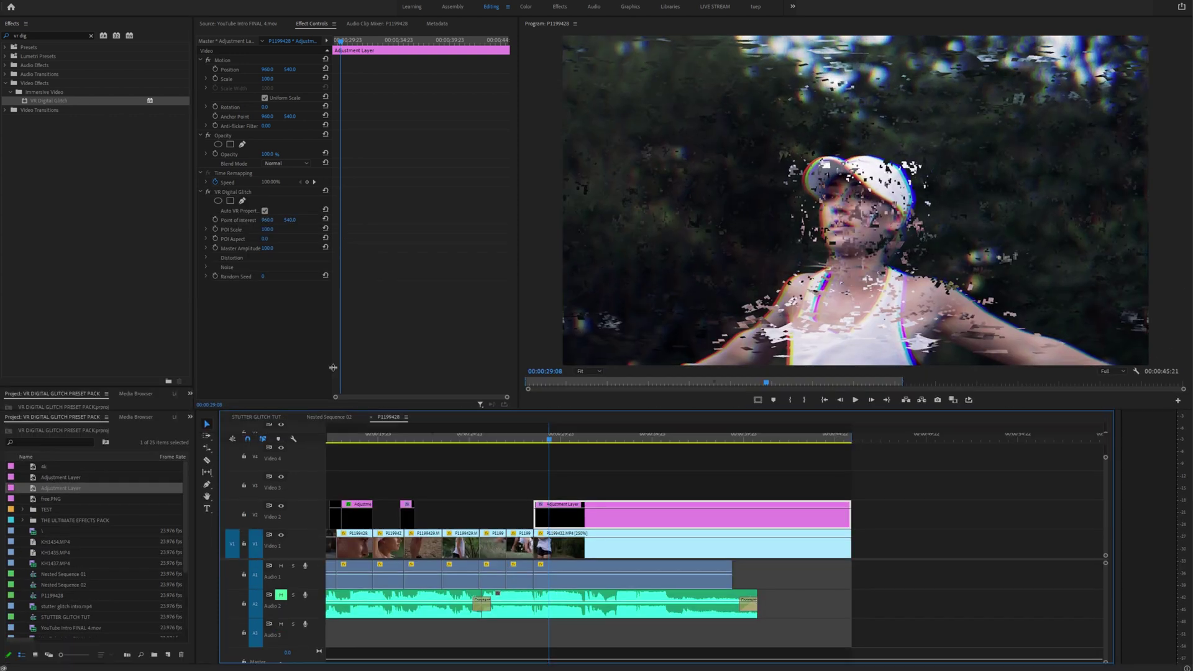
click(207, 258)
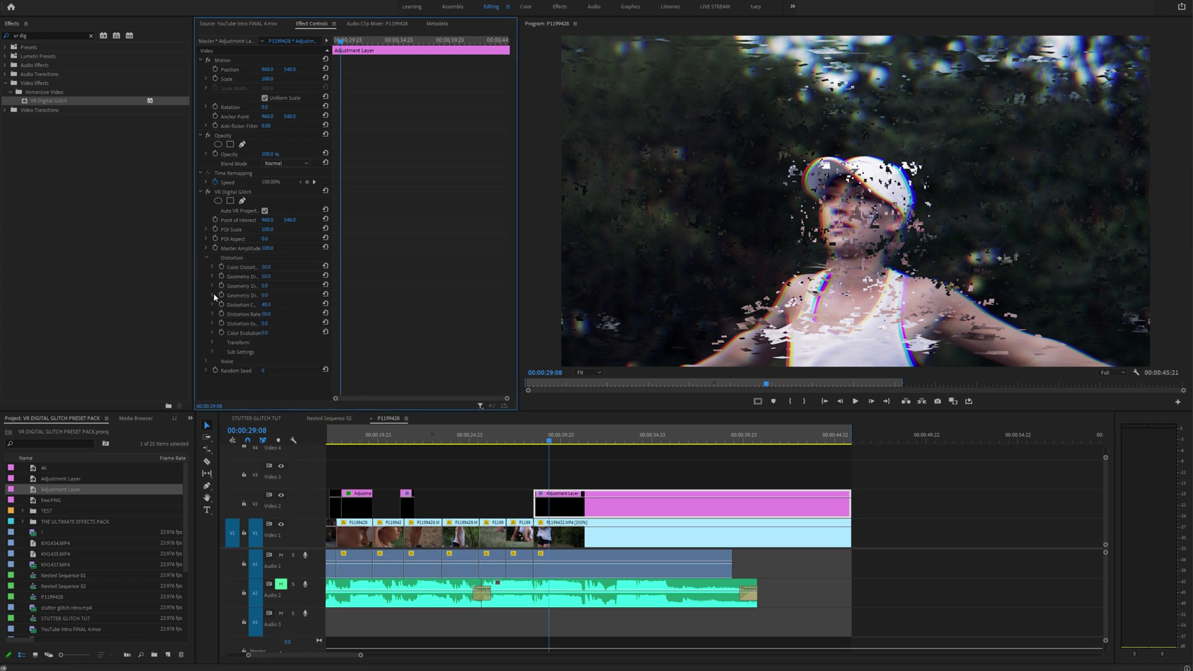
click(206, 362)
scroll(249, 364, down, 2)
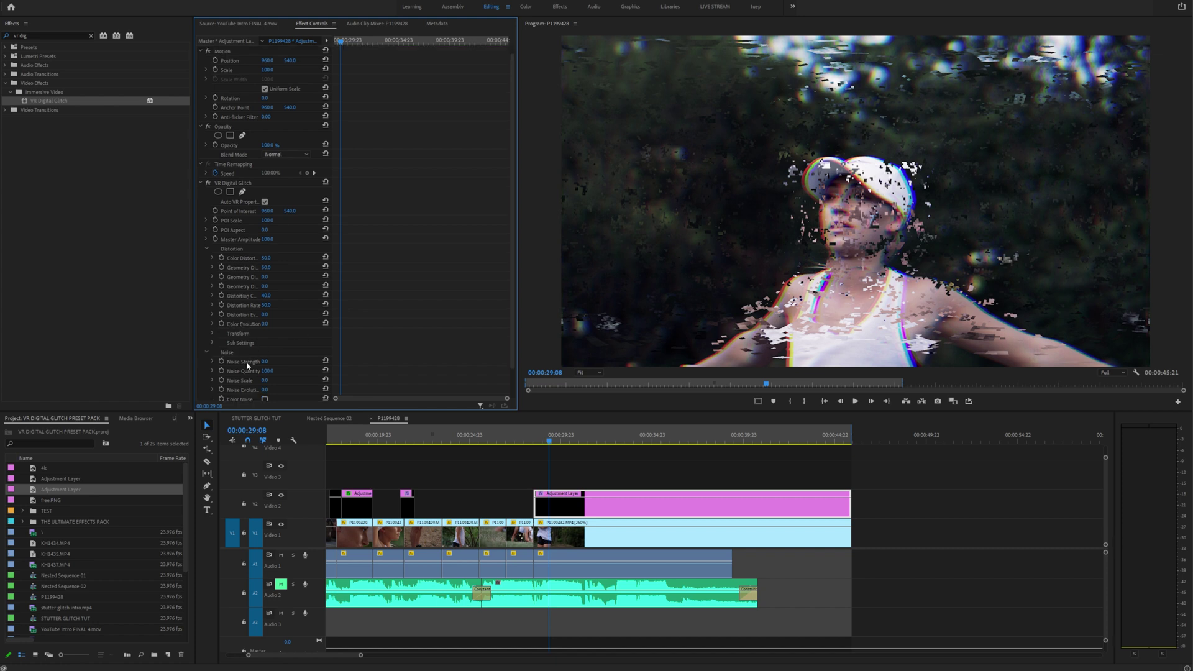
click(213, 323)
scroll(248, 331, down, 4)
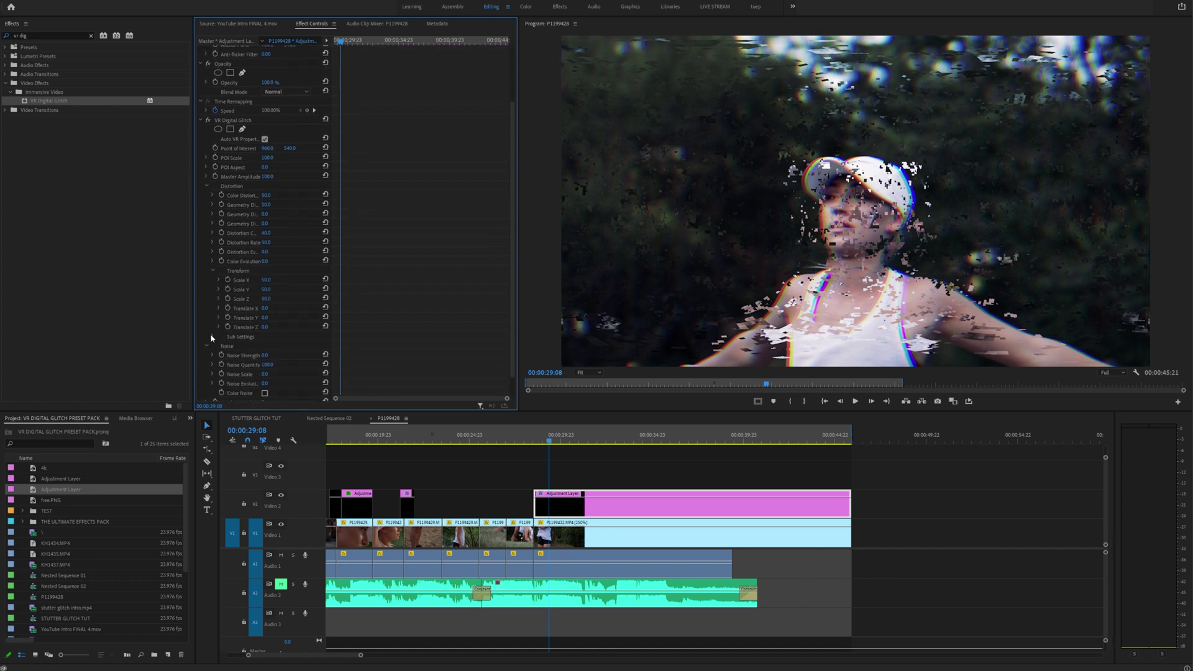
click(212, 354)
scroll(277, 362, down, 2)
scroll(296, 368, down, 1)
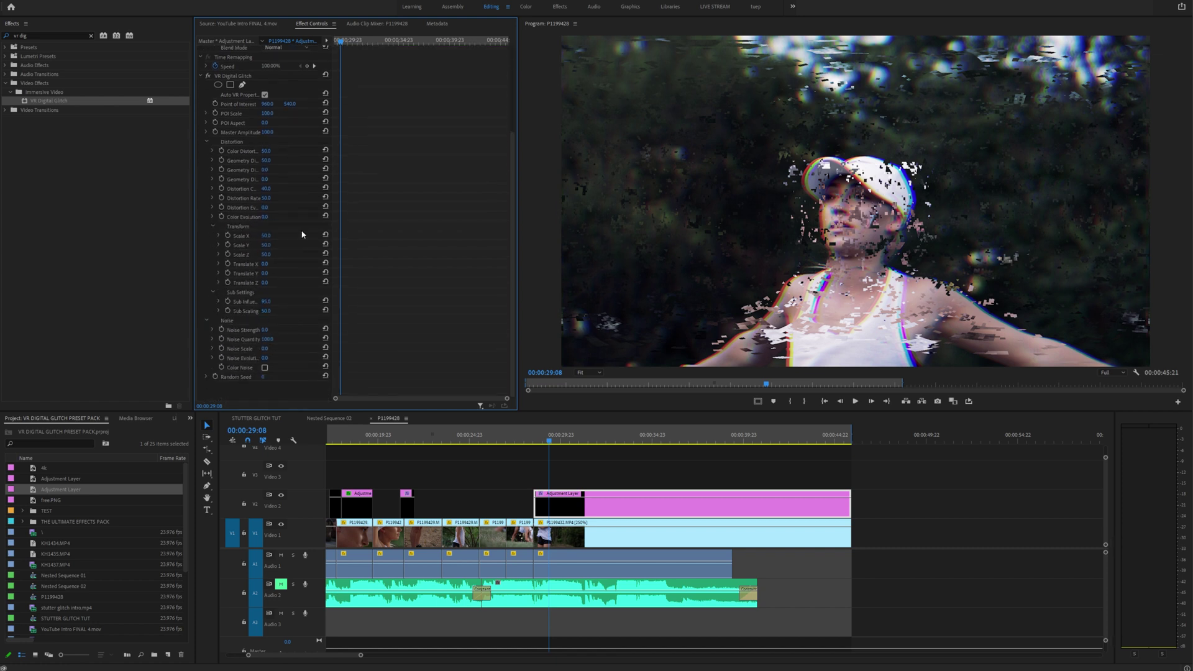
scroll(272, 265, up, 2)
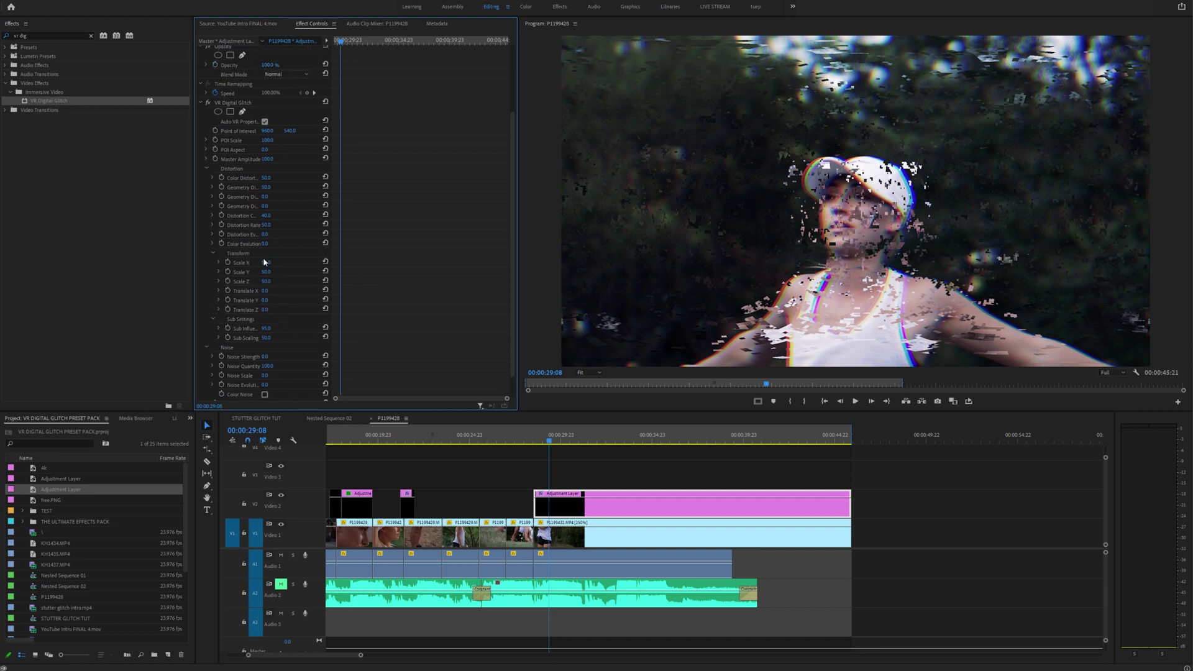
- Try out VR Digital Glitch's Color Distortion, then set it and Geometry Distortion X to 0
drag(266, 178, 387, 174)
mouse_move(290, 178)
mouse_down()
mouse_move(329, 178)
mouse_move(268, 178)
mouse_up()
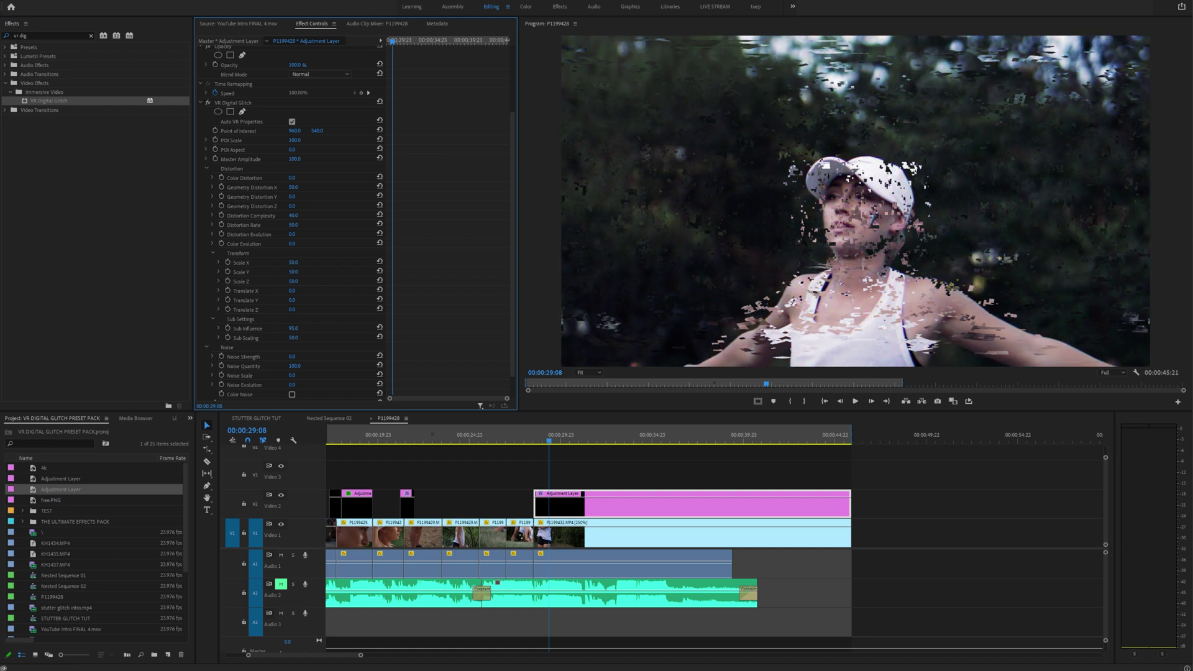
mouse_move(295, 159)
mouse_down()
mouse_move(232, 159)
mouse_move(295, 160)
mouse_up()
drag(293, 187, 262, 187)
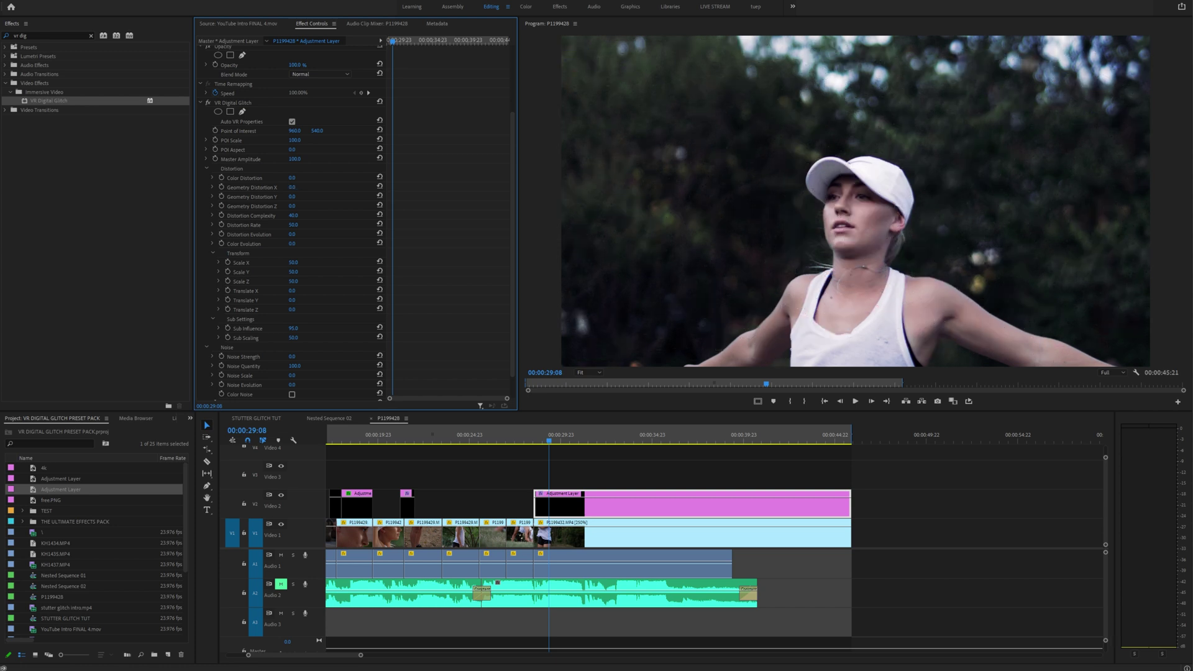
- Set Geometry Distortion X, Y and Z, Distortion Complexity, Distortion Rate and Scale X to 100, and Scale Y and Z to 0
drag(293, 197, 358, 186)
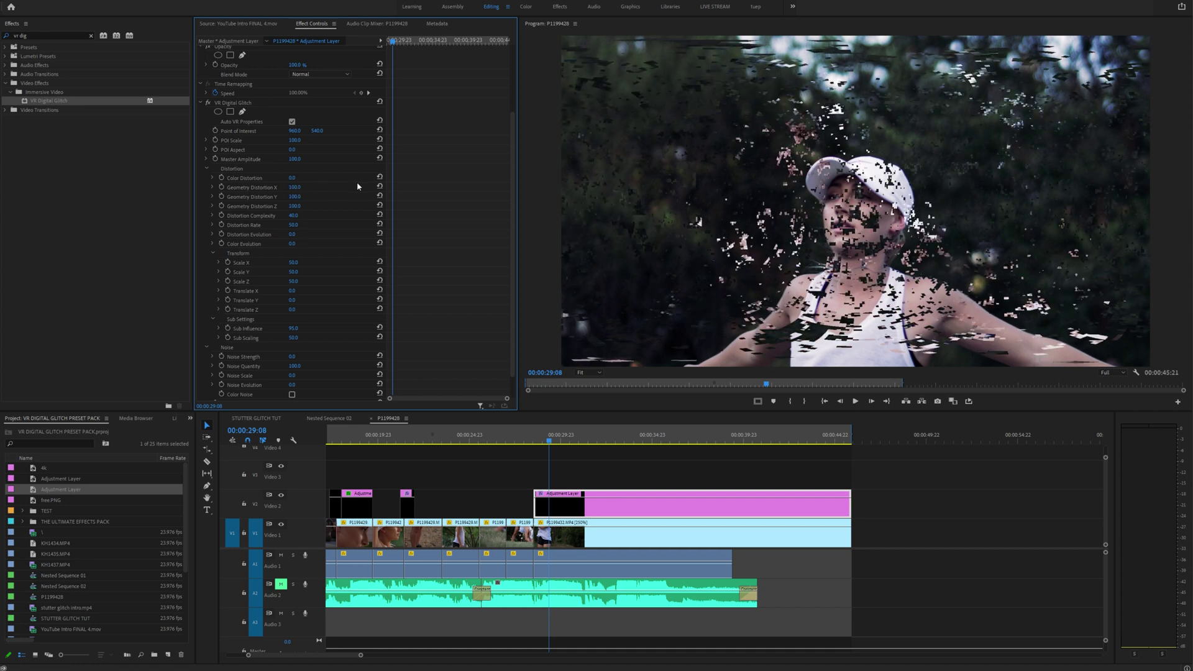
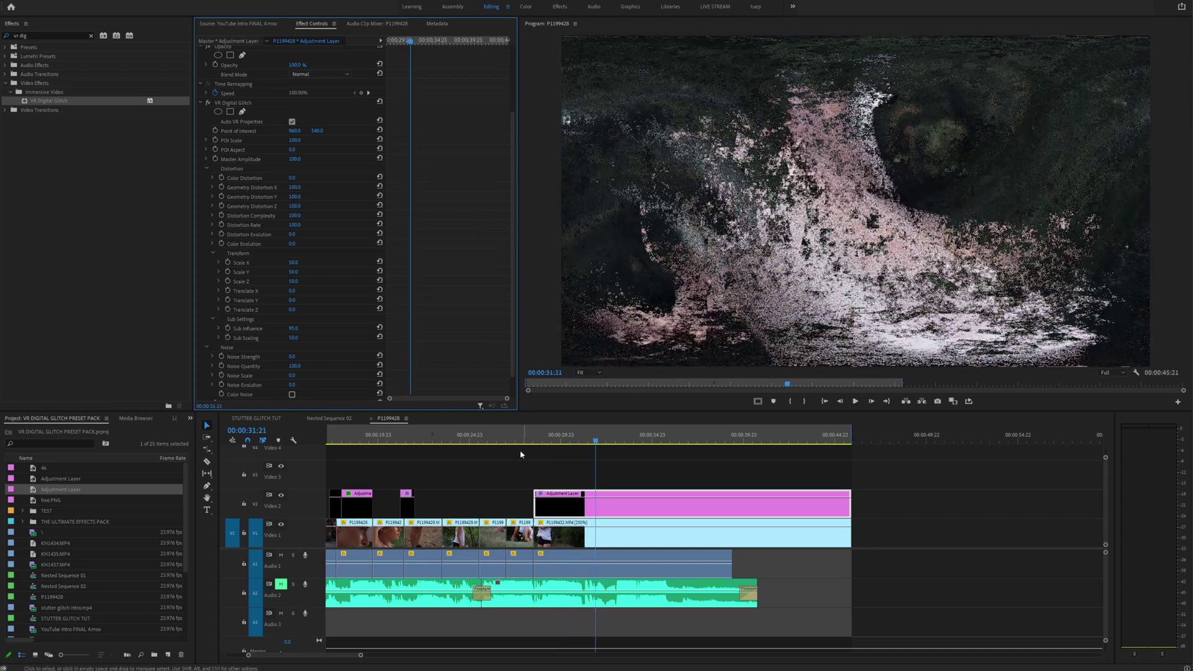
drag(296, 263, 265, 263)
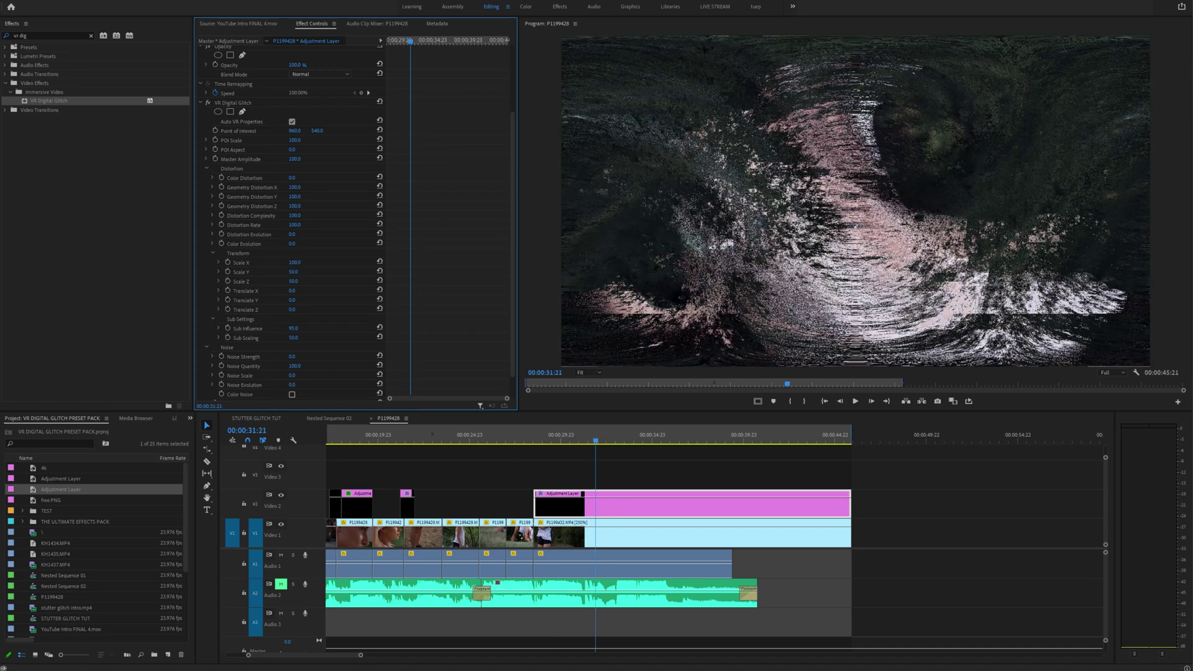
mouse_move(294, 263)
mouse_down()
mouse_move(355, 263)
mouse_move(263, 272)
mouse_move(314, 281)
mouse_up()
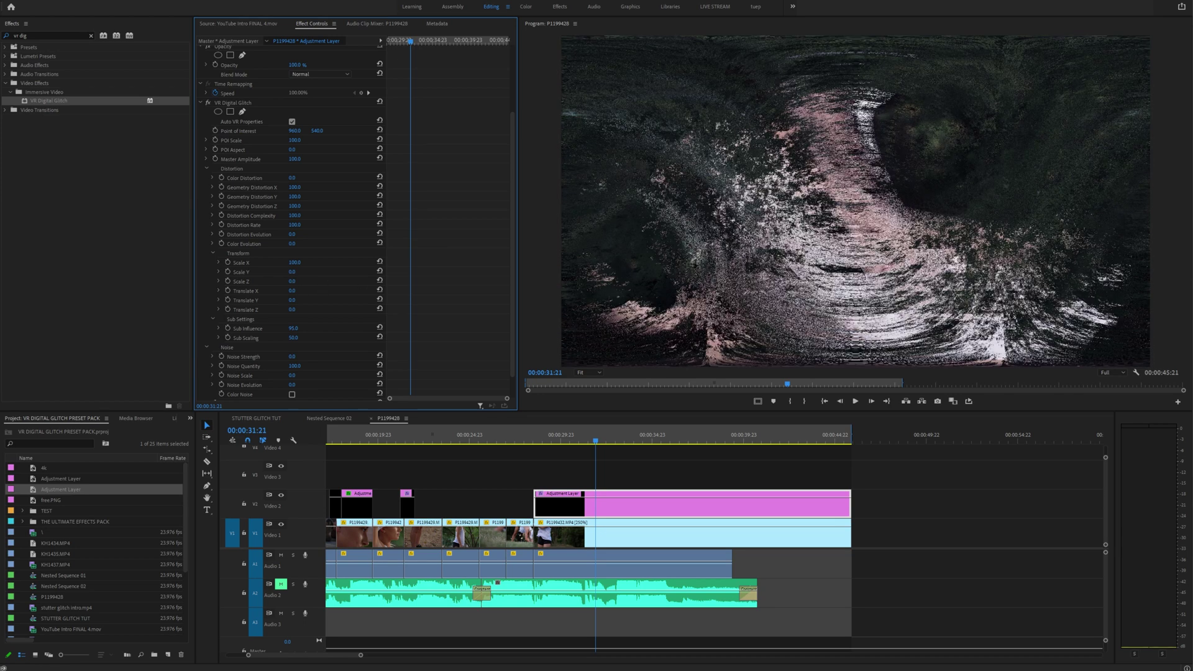
- Play back the distorted clip and lower VR Digital Glitch's Sub Influence to get wider glitch bands
click(569, 437)
key(space)
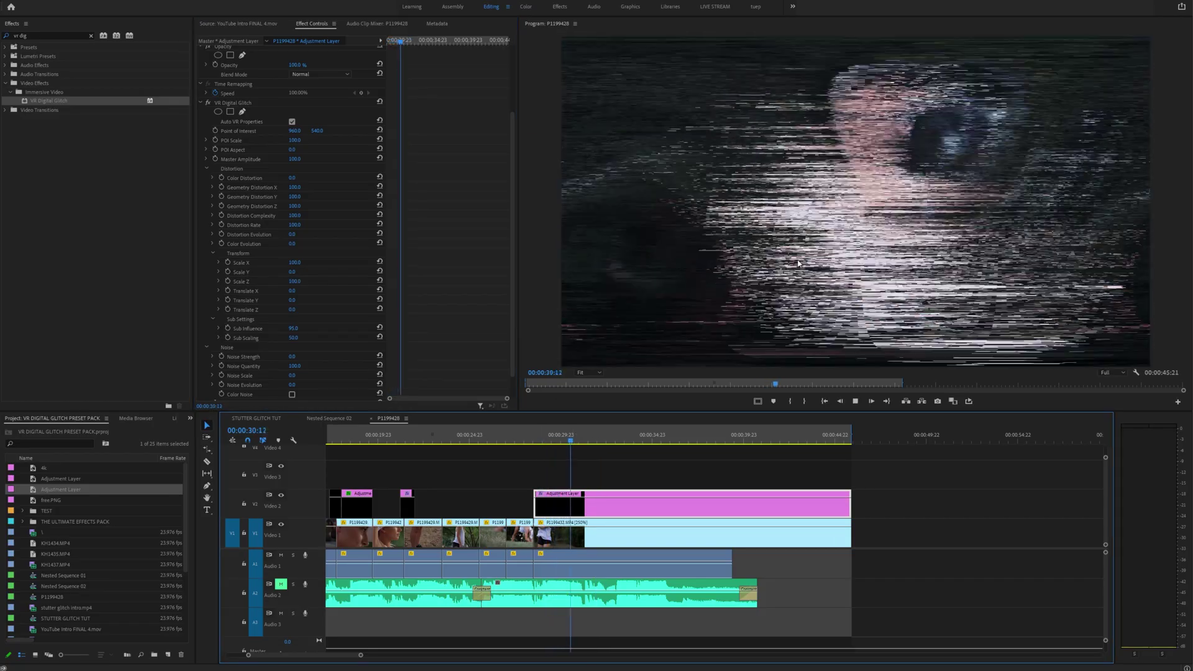
key(space)
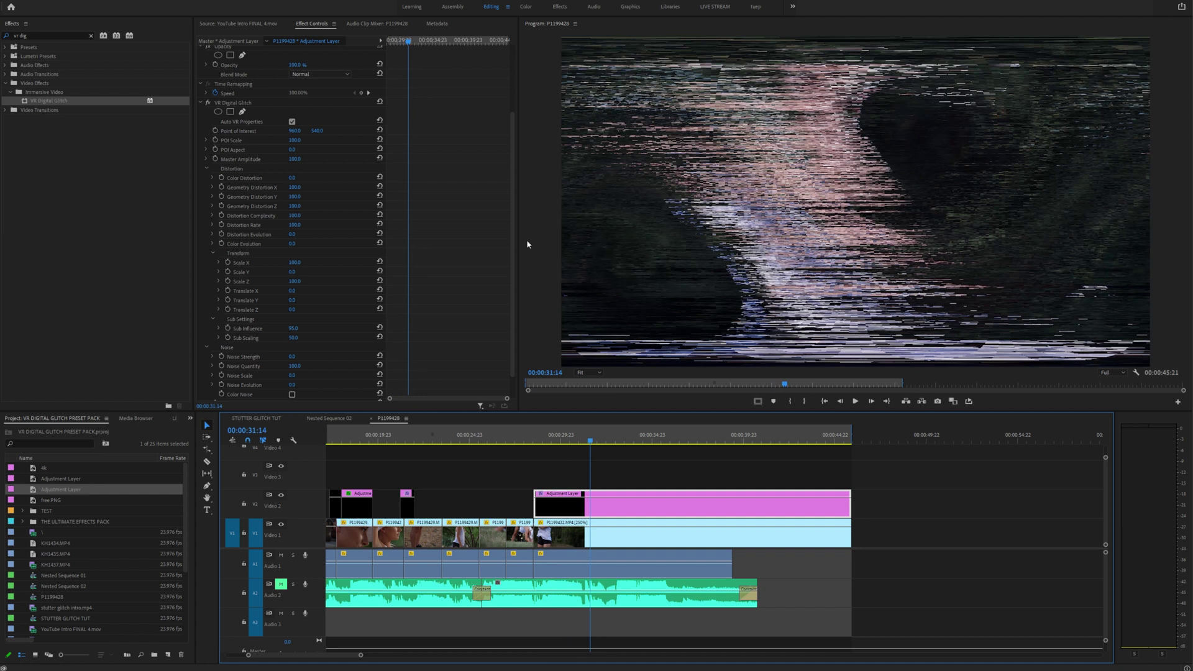
drag(304, 291, 240, 328)
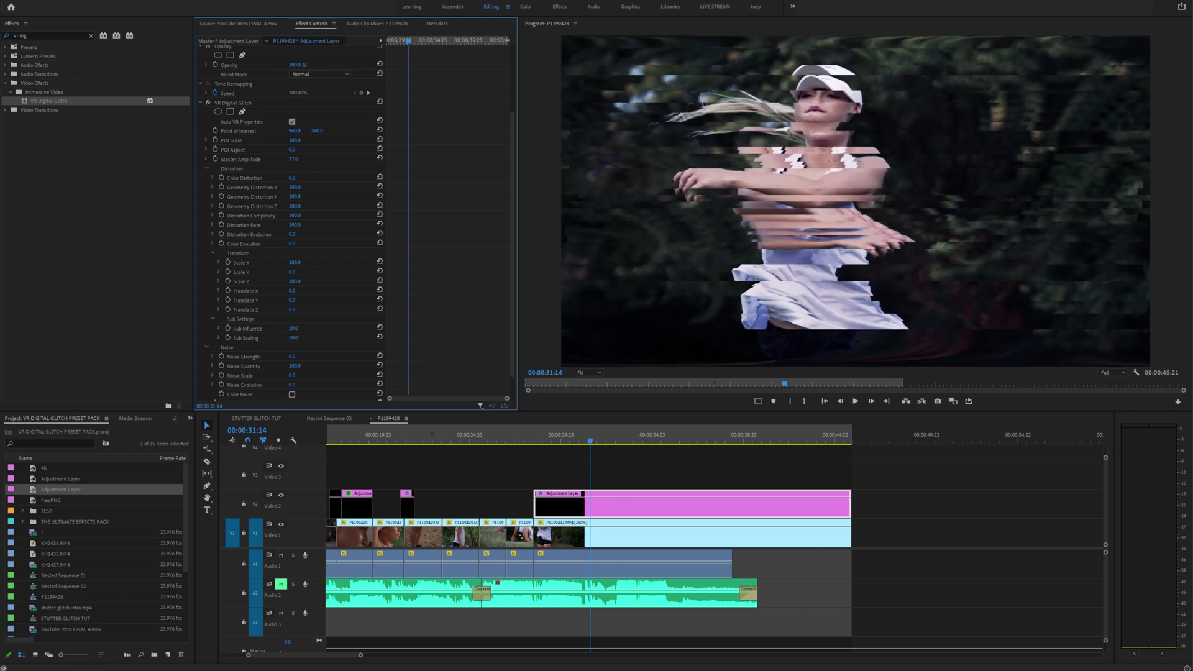
- At the adjustment layer's start, enable keyframing for Master Amplitude, Sub Influence and Sub Scaling, with values 100, 100 and 10
drag(409, 41, 388, 41)
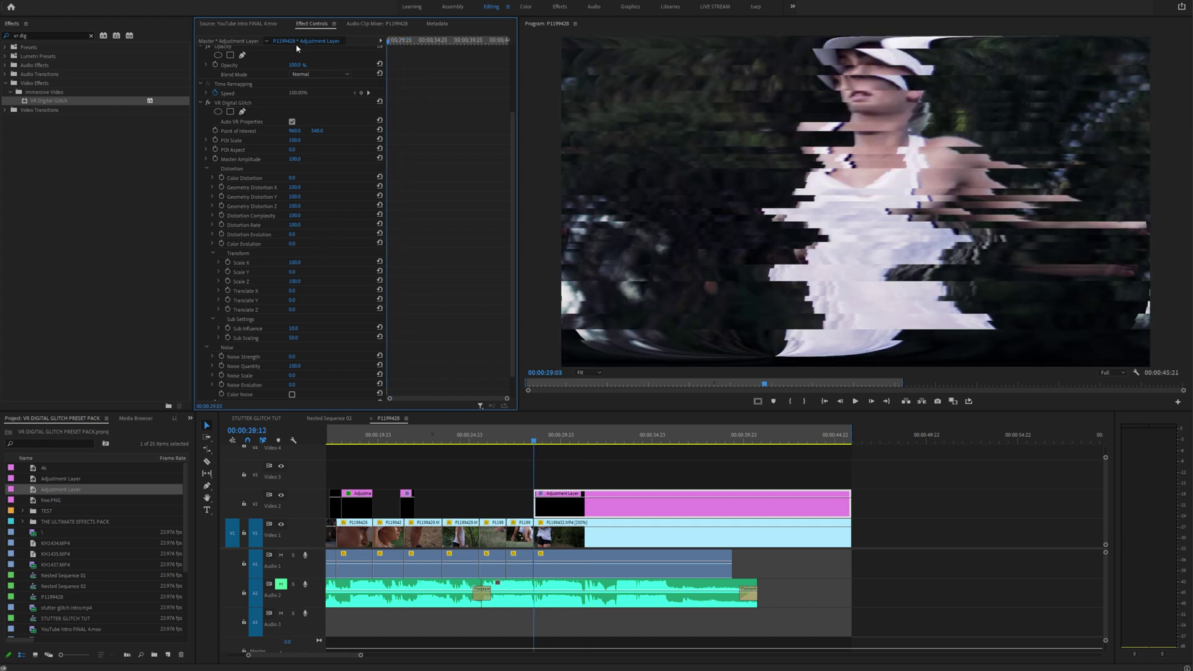
click(217, 159)
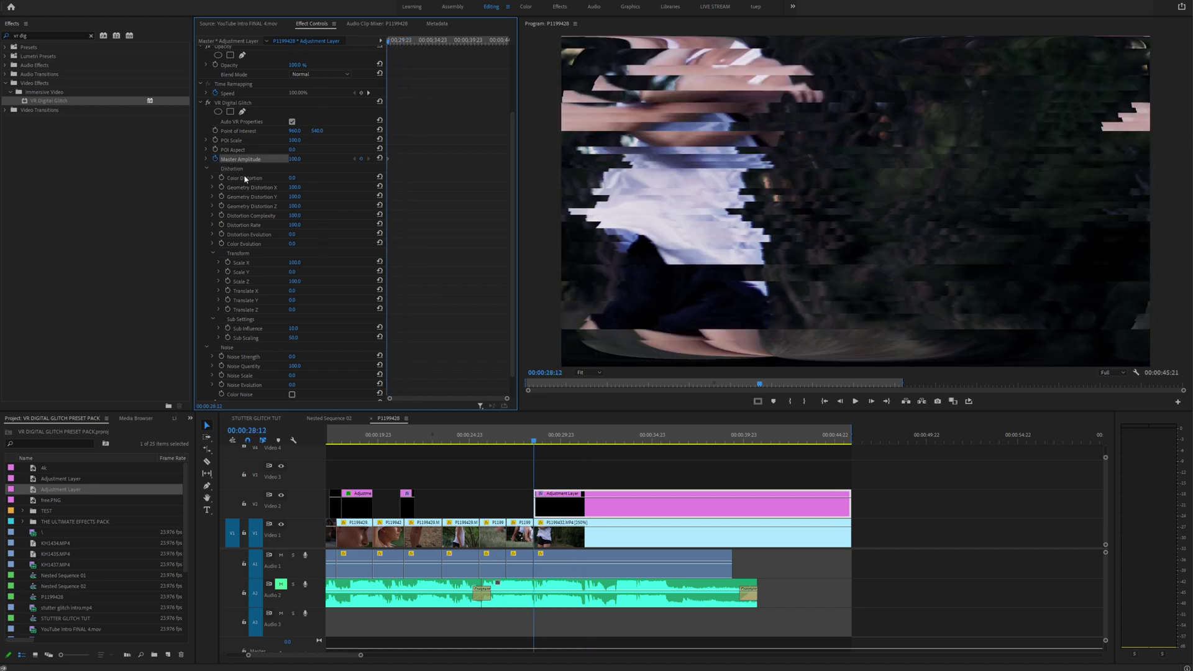
click(245, 331)
click(228, 330)
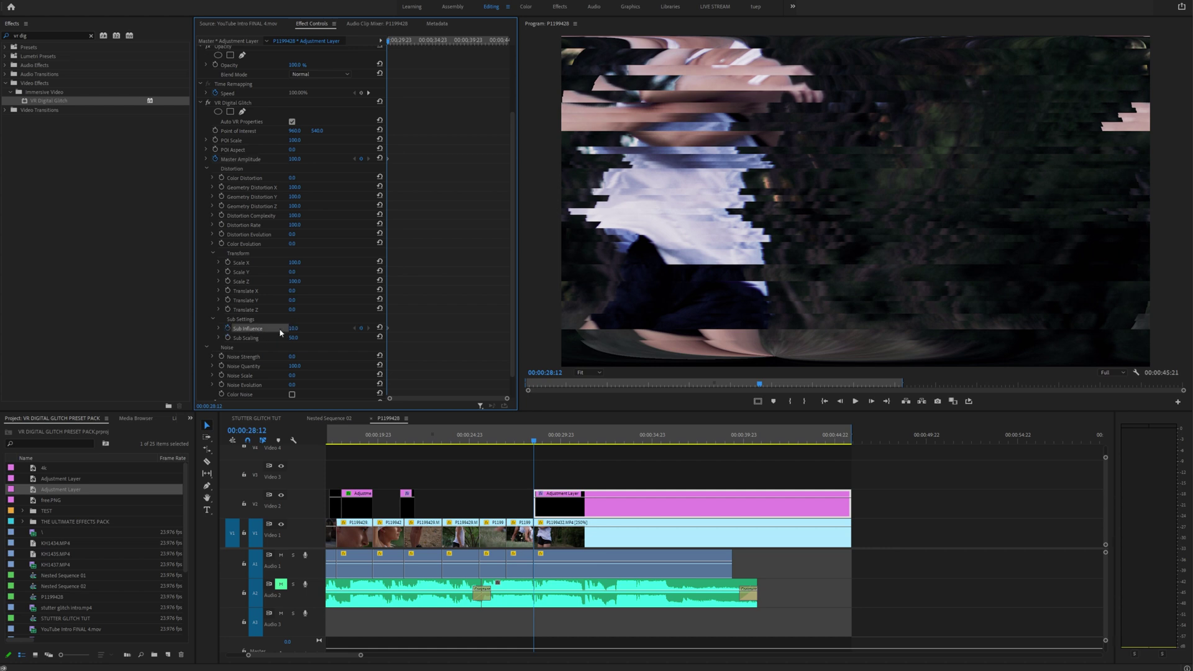
drag(294, 338, 267, 338)
click(218, 339)
click(228, 338)
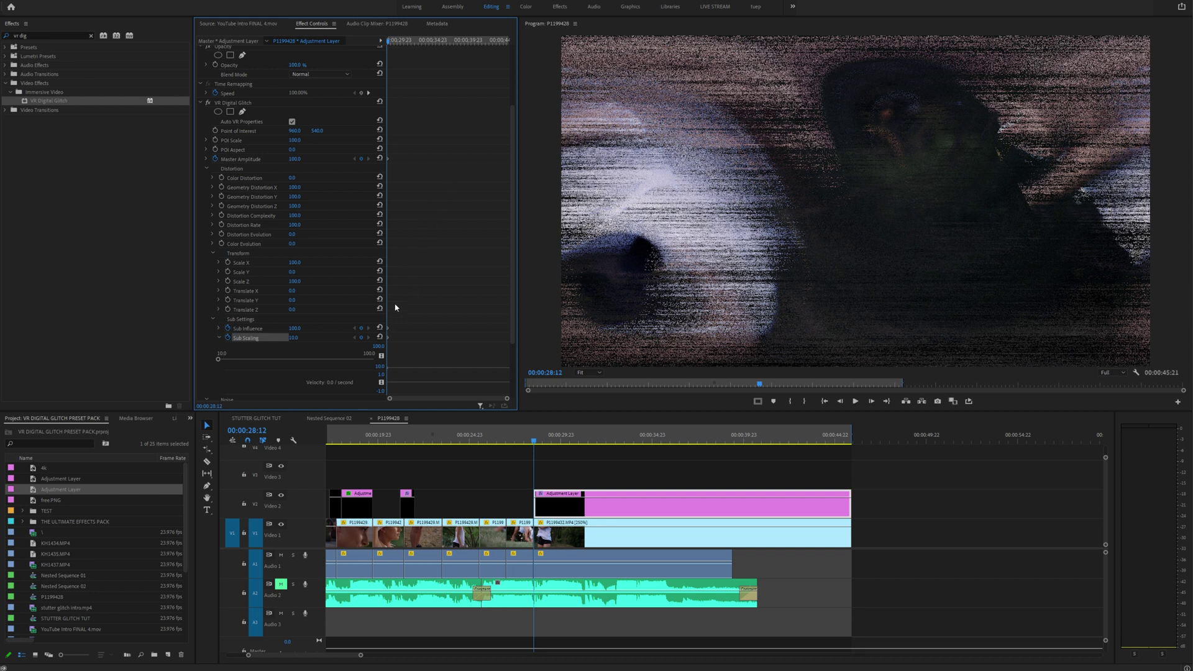
- Add further Sub Influence and Sub Scaling keyframes between the layer's start and 00:00:29:00
key(Right)
key(Right)
key(Right)
key(Right)
key(Right)
key(Right)
key(Right)
key(Right)
drag(299, 329, 356, 338)
key(Right)
key(Right)
key(Right)
key(Right)
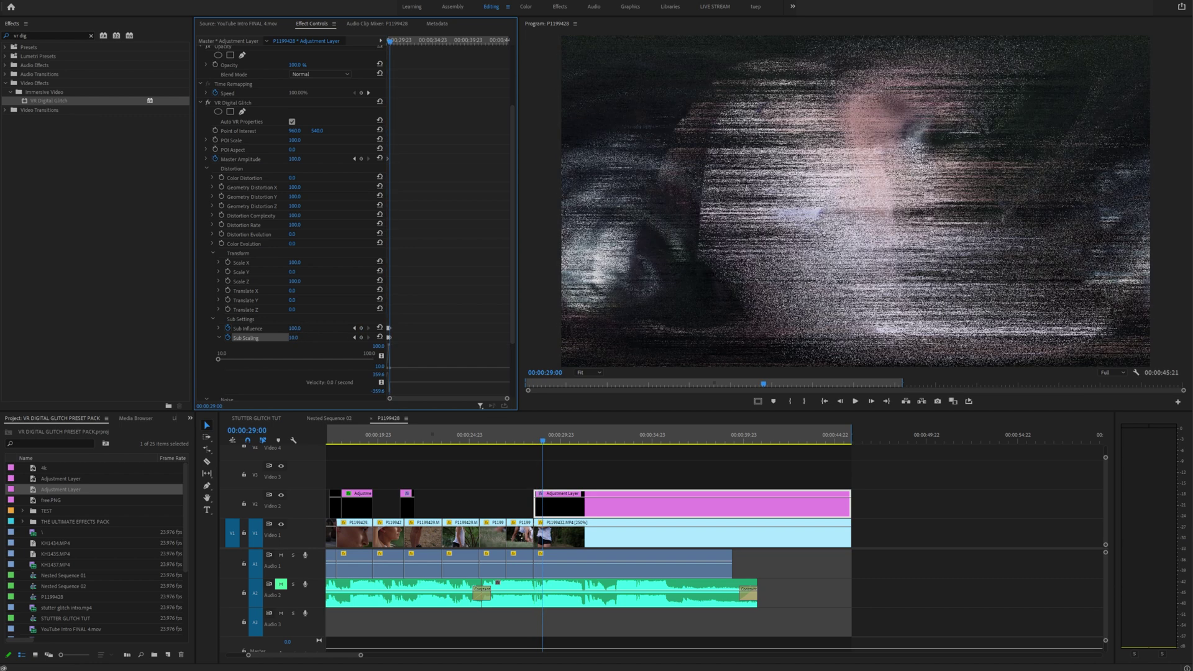
- Add Master Amplitude keyframes between 00:00:29:00 and 00:00:29:15 that switch the glitch on and back off to 0
key(Right)
key(Right)
key(Right)
key(Right)
key(Right)
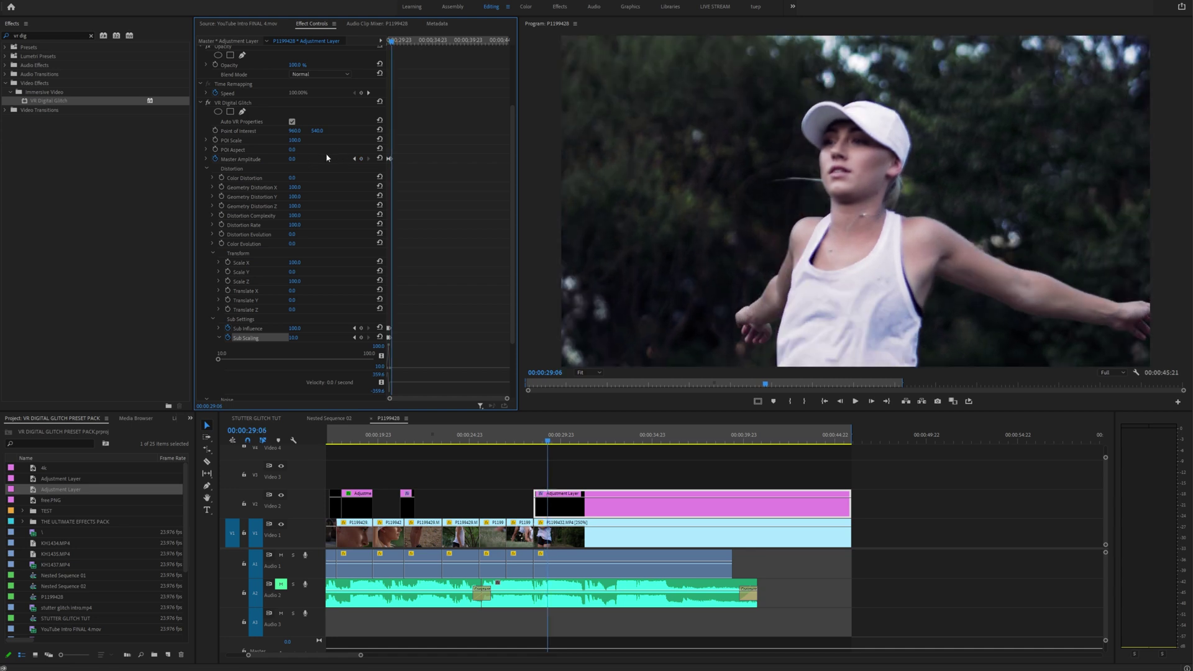
key(Right)
key(Right)
key(Right)
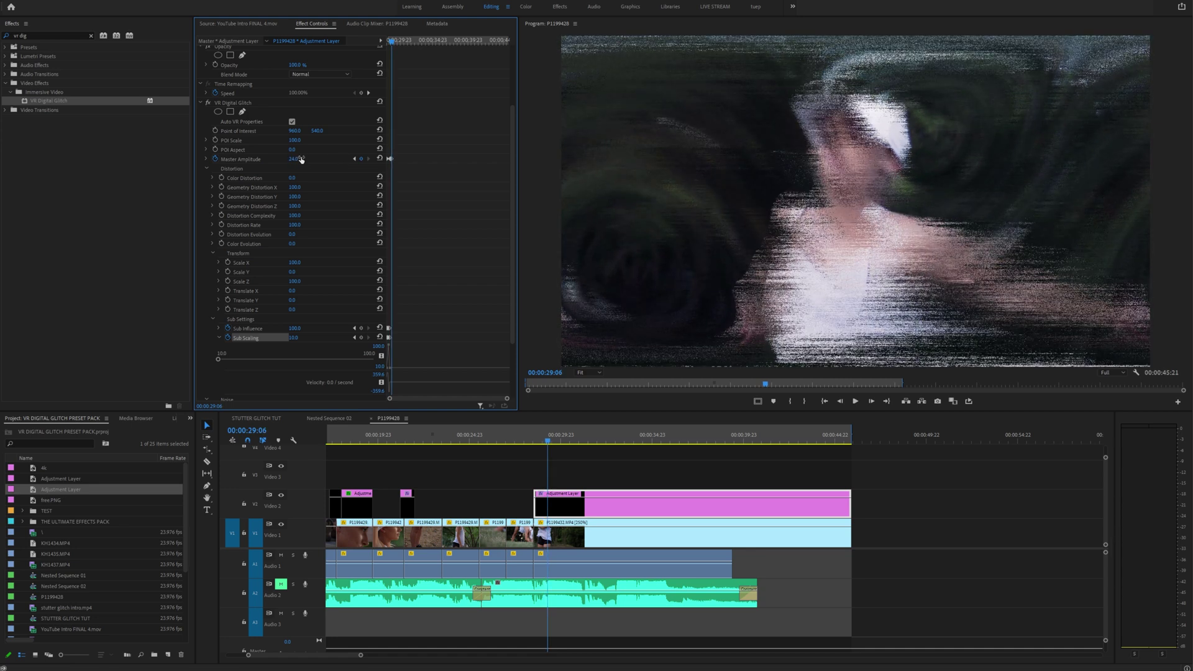
key(Right)
key(Right)
key(Right)
key(Right)
key(Right)
key(Right)
key(Right)
key(Right)
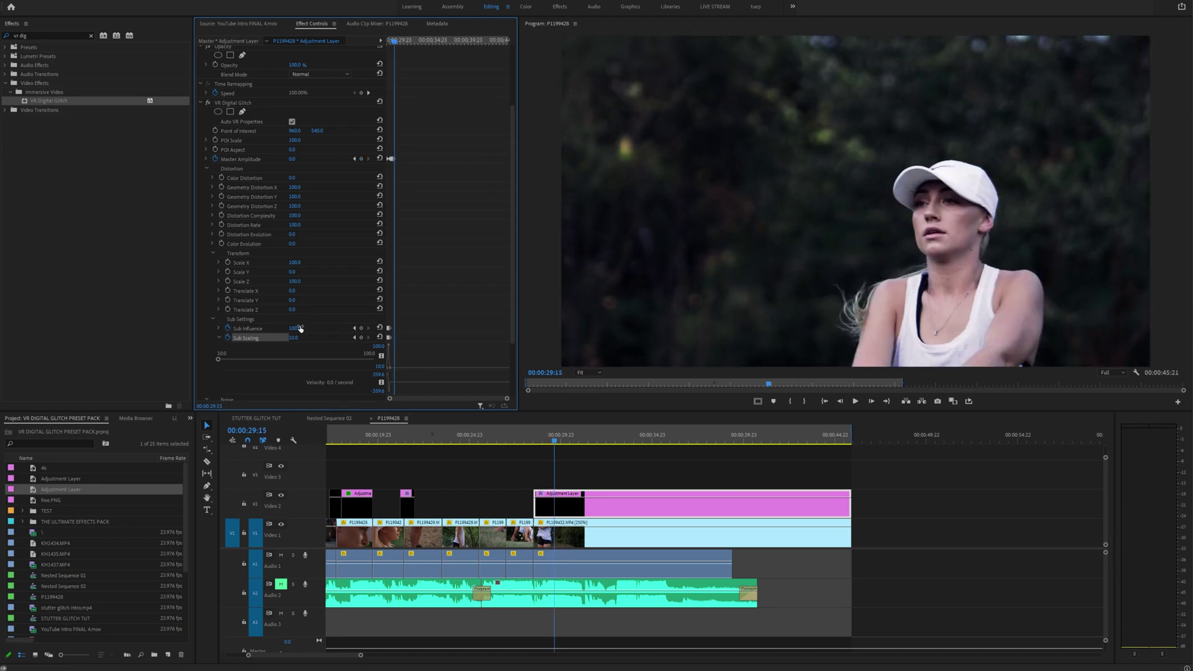
- Keyframe new Sub Influence and Sub Scaling values just after 00:00:29:15, with a higher Sub Scaling
key(Right)
mouse_move(298, 339)
mouse_down()
mouse_move(339, 338)
mouse_move(280, 328)
mouse_up()
key(Right)
key(Right)
key(Right)
key(Right)
key(Right)
key(Right)
key(Right)
key(Right)
key(Right)
key(Right)
key(Right)
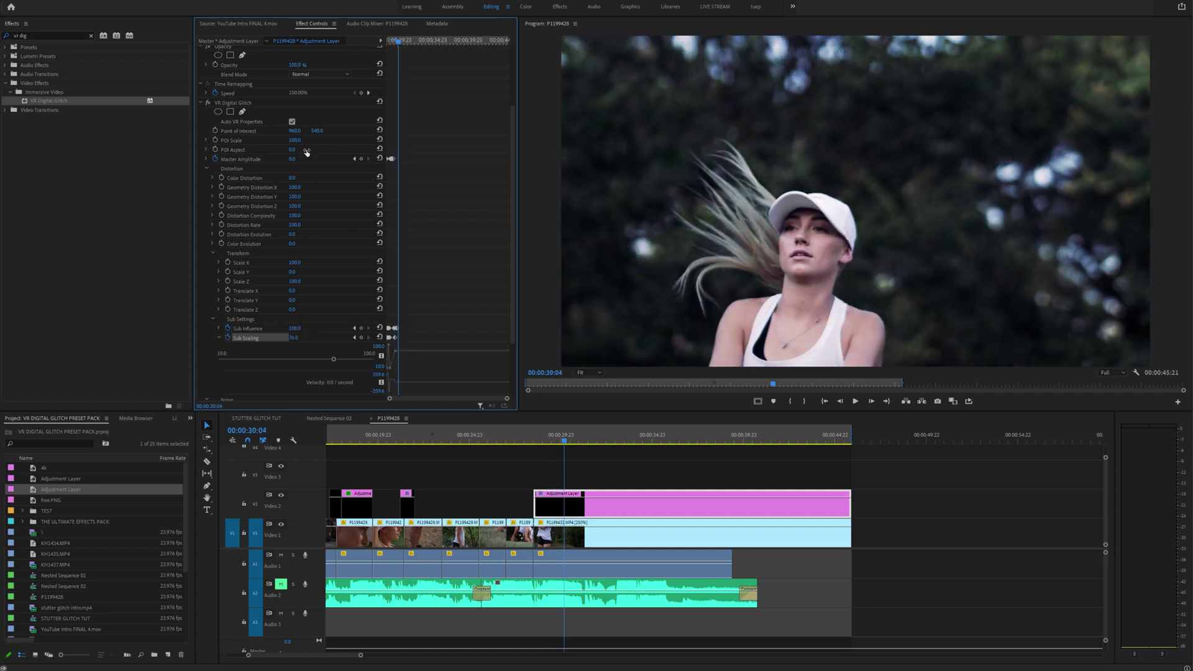
- Continue the alternating Master Amplitude keyframes from 00:00:30:04 to 00:00:30:21, setting the last one to 100
click(294, 160)
key(Right)
key(Right)
key(Right)
drag(300, 160, 248, 159)
key(Right)
key(Right)
key(Right)
key(Right)
key(Right)
key(Right)
key(Right)
key(Right)
key(Right)
key(Right)
key(Right)
key(Right)
key(Right)
key(Right)
click(301, 159)
text(100)
key(Return)
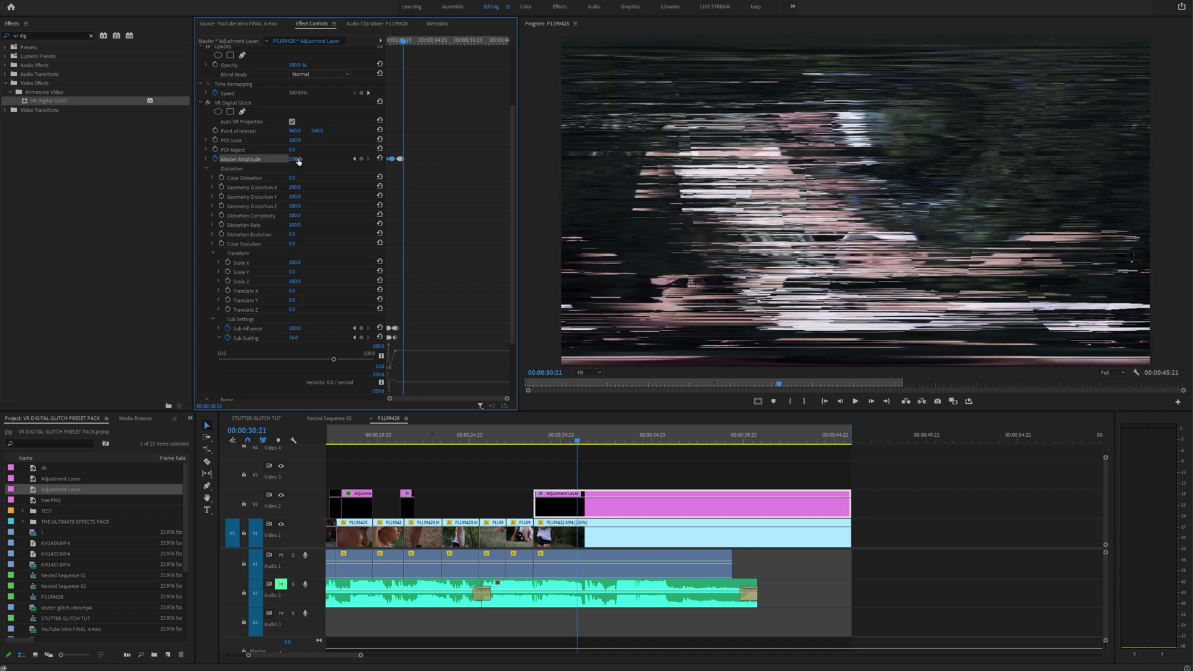
- Step ahead to 00:00:31:06, setting Sub Influence to 77 and then to 84 along the way
key(Right)
key(Right)
key(Right)
key(Right)
click(301, 328)
text(77)
key(Return)
key(Right)
key(Right)
key(Right)
key(Right)
click(301, 328)
text(84)
key(Return)
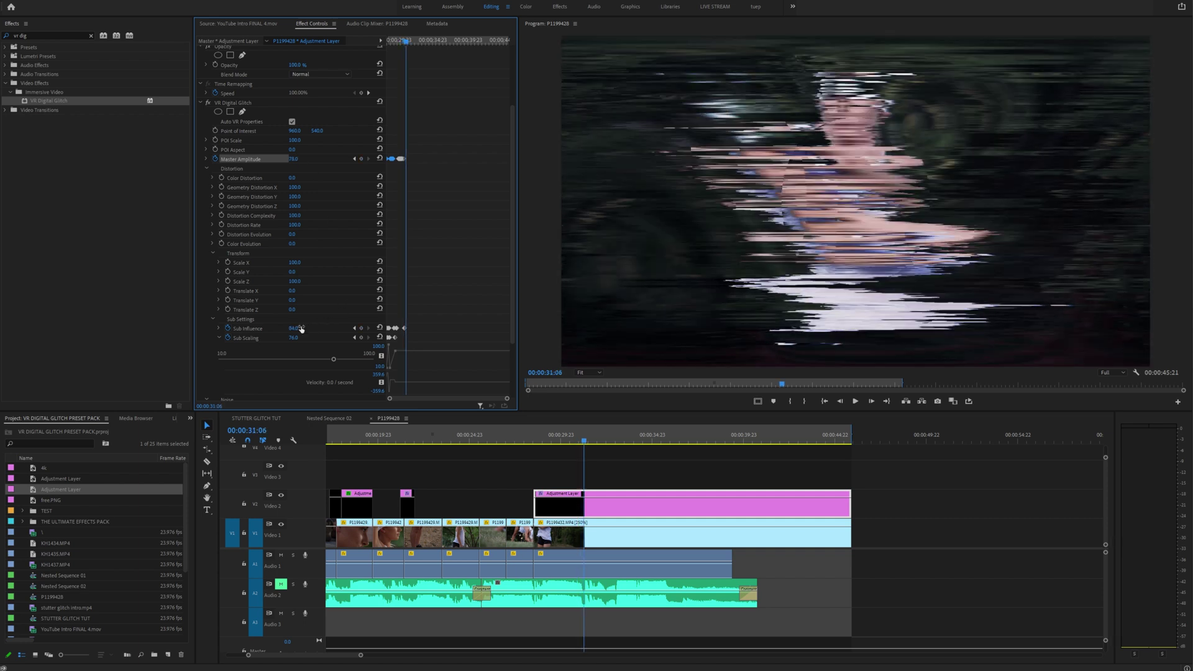
- Adjust Master Amplitude at 00:00:31:06 and set Sub Influence and Sub Scaling to 100 at 00:00:31:08
drag(293, 159, 355, 159)
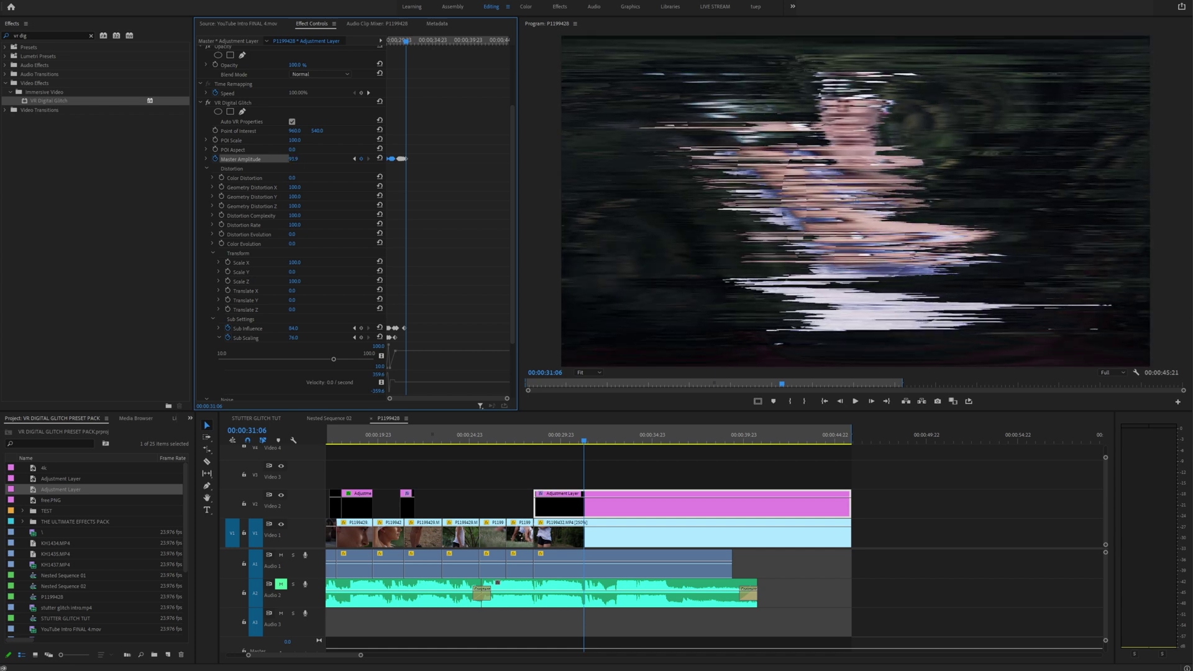
drag(294, 159, 283, 160)
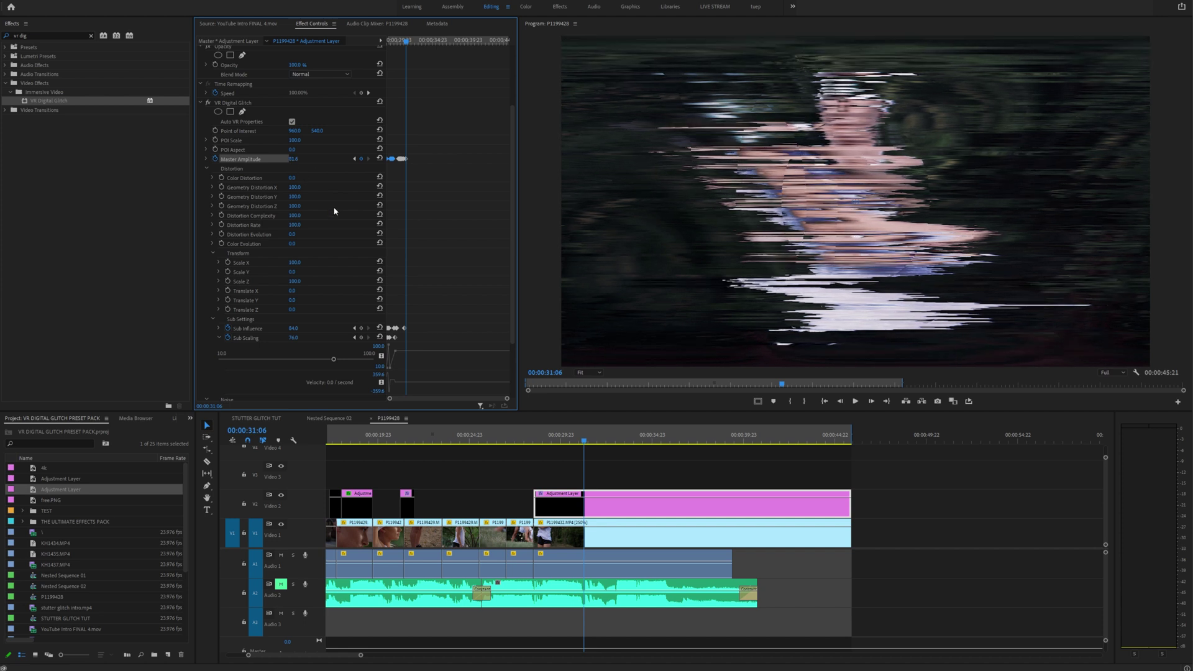
drag(296, 329, 311, 338)
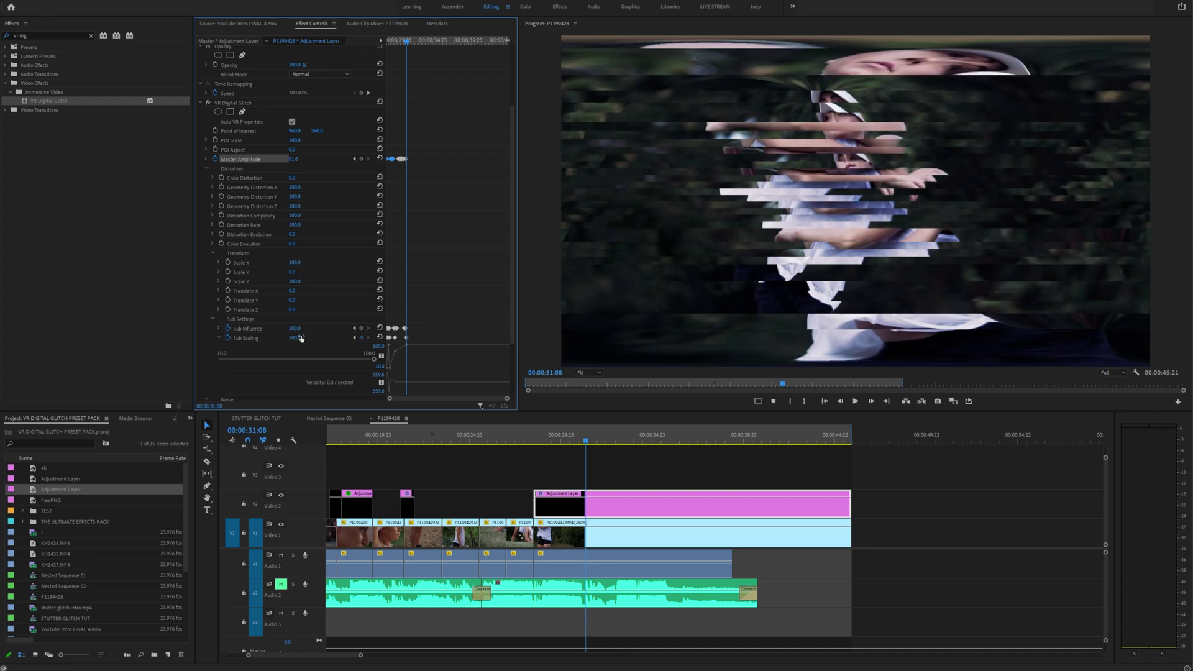
- Preview the animation and convert all Master Amplitude, Sub Influence and Sub Scaling keyframes to Hold interpolation
click(407, 41)
key(Up)
key(space)
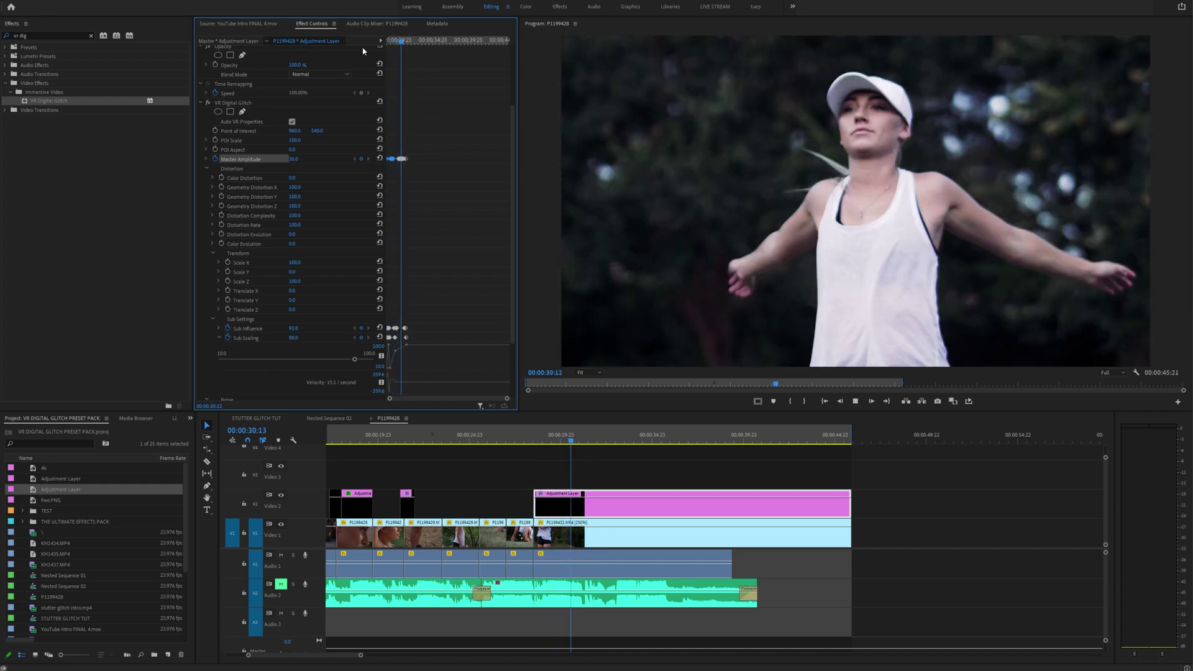
key(space)
key(Up)
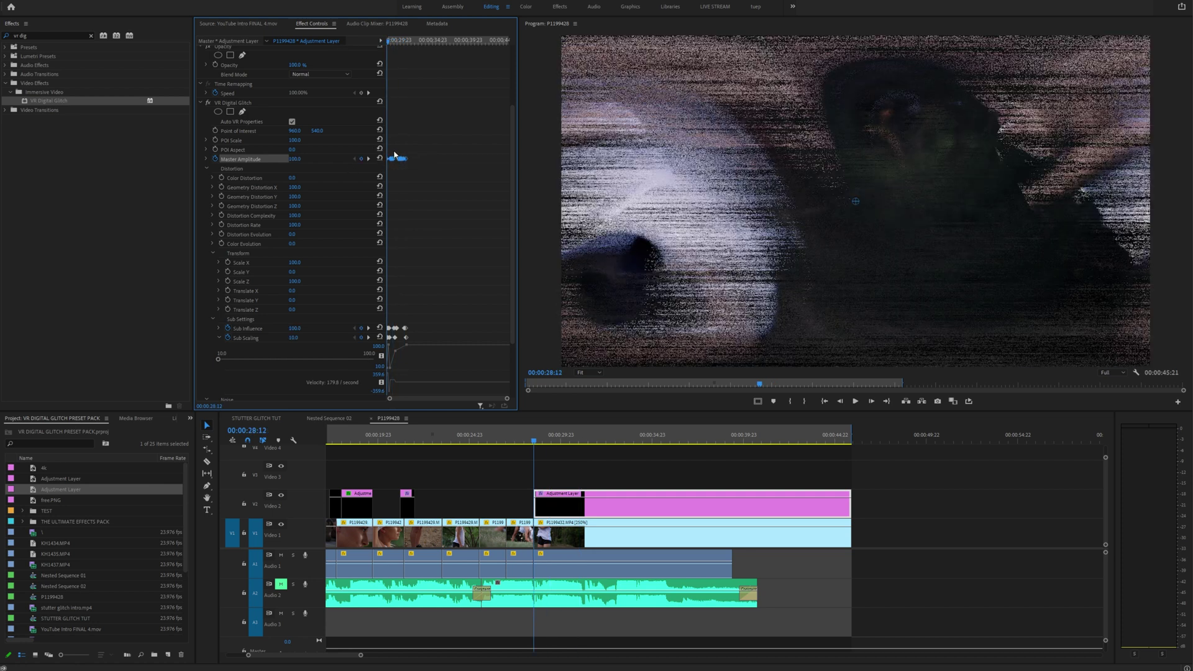
right_click(394, 161)
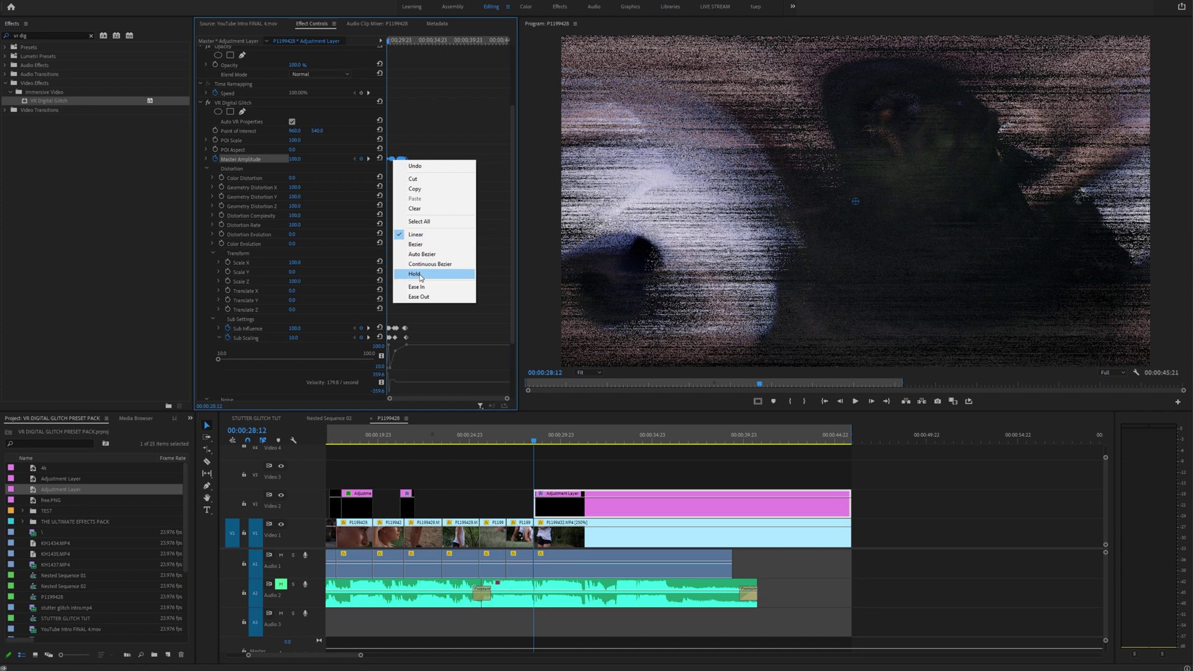
click(419, 278)
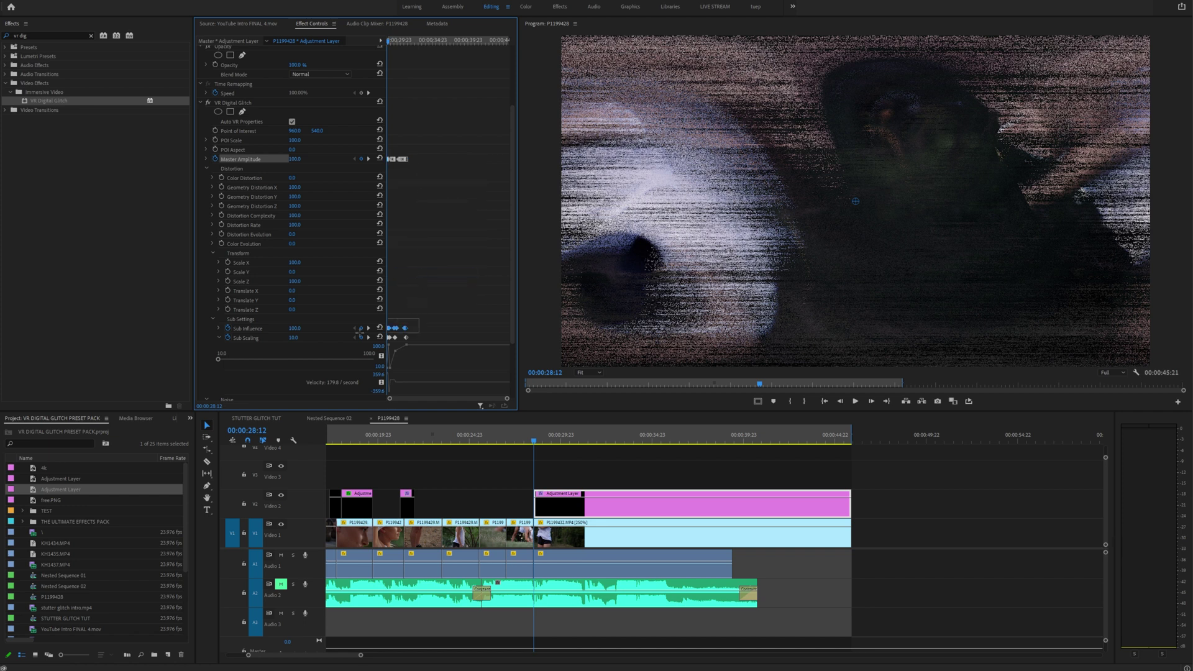
right_click(390, 331)
click(442, 449)
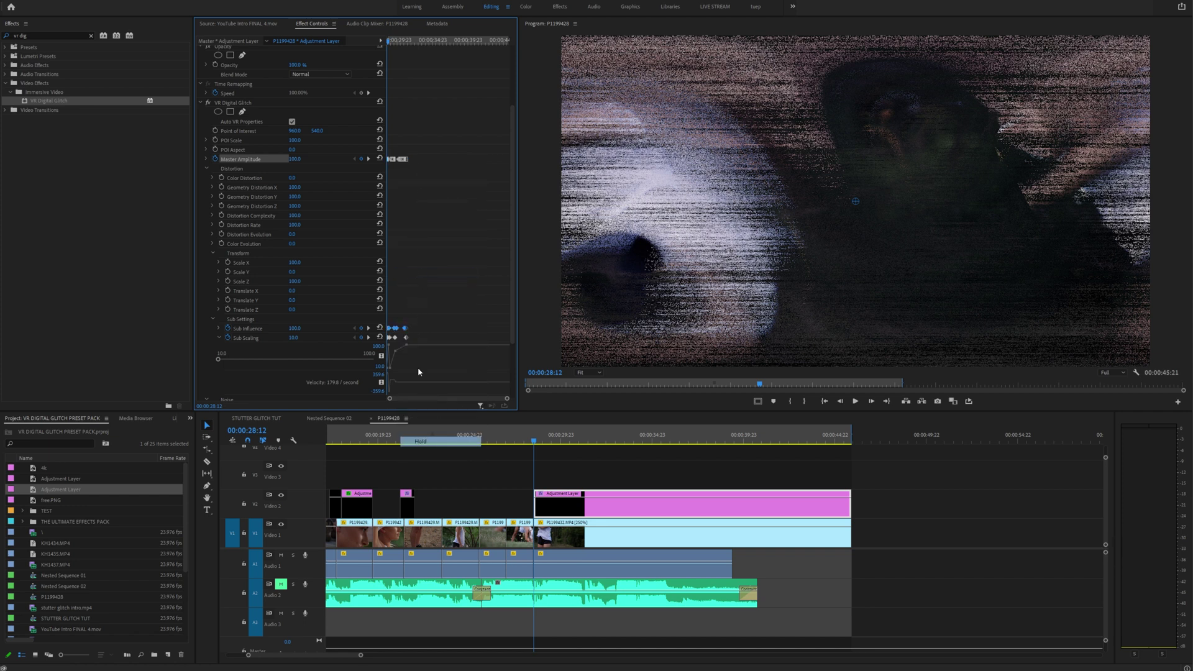
right_click(394, 338)
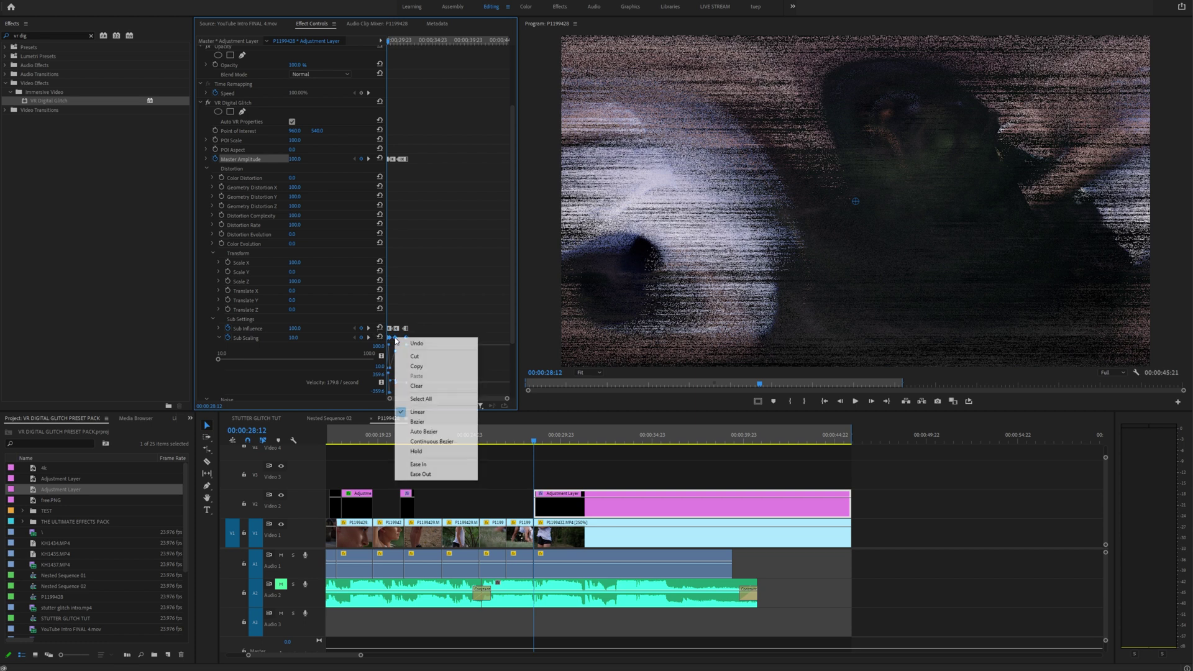
click(435, 457)
key(space)
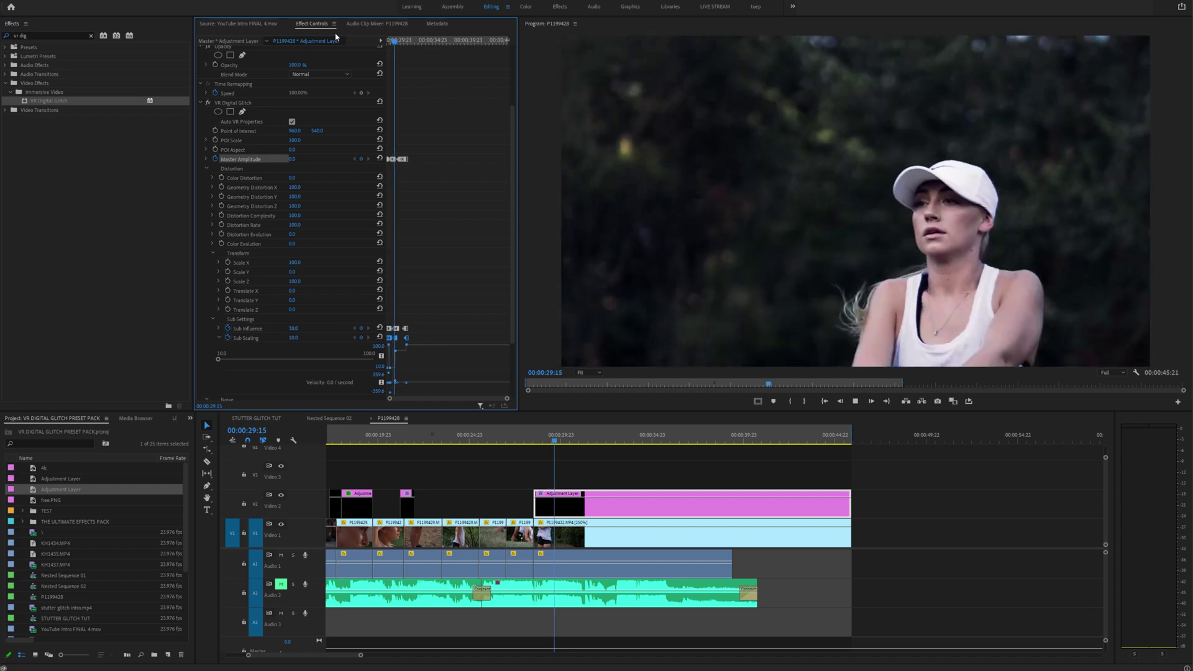
- Copy the Master Amplitude keyframes and paste them repeatedly across the full adjustment layer, then preview the start
drag(443, 136, 375, 171)
drag(410, 42, 443, 41)
key(ctrl+v)
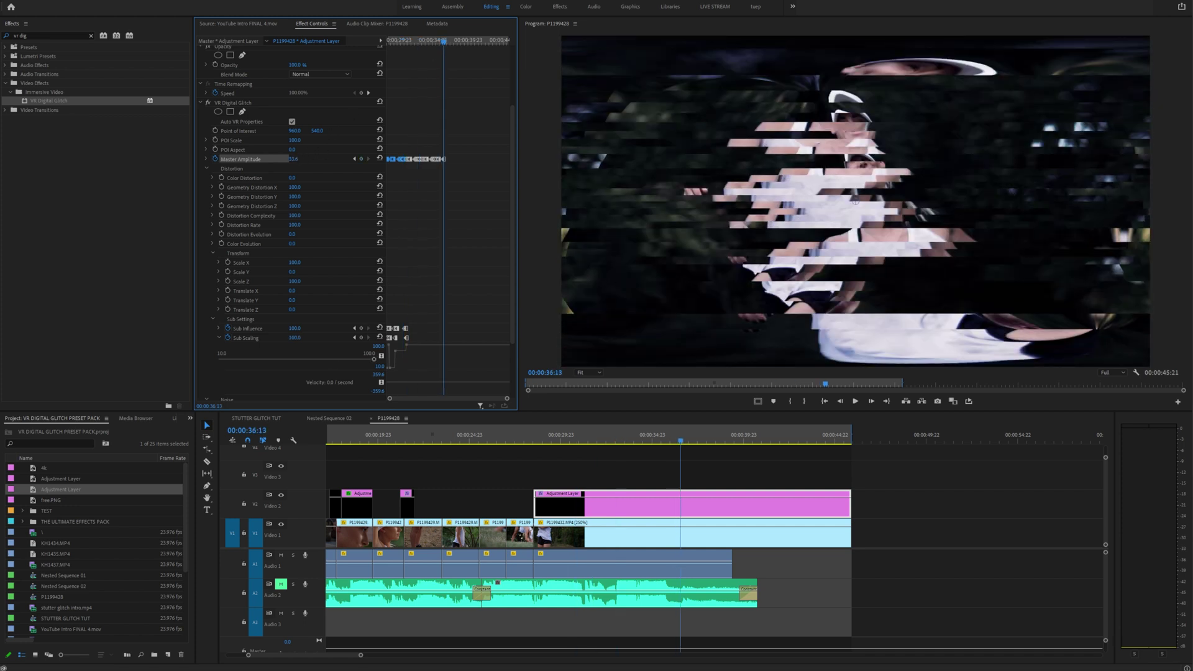
drag(294, 159, 271, 159)
click(449, 40)
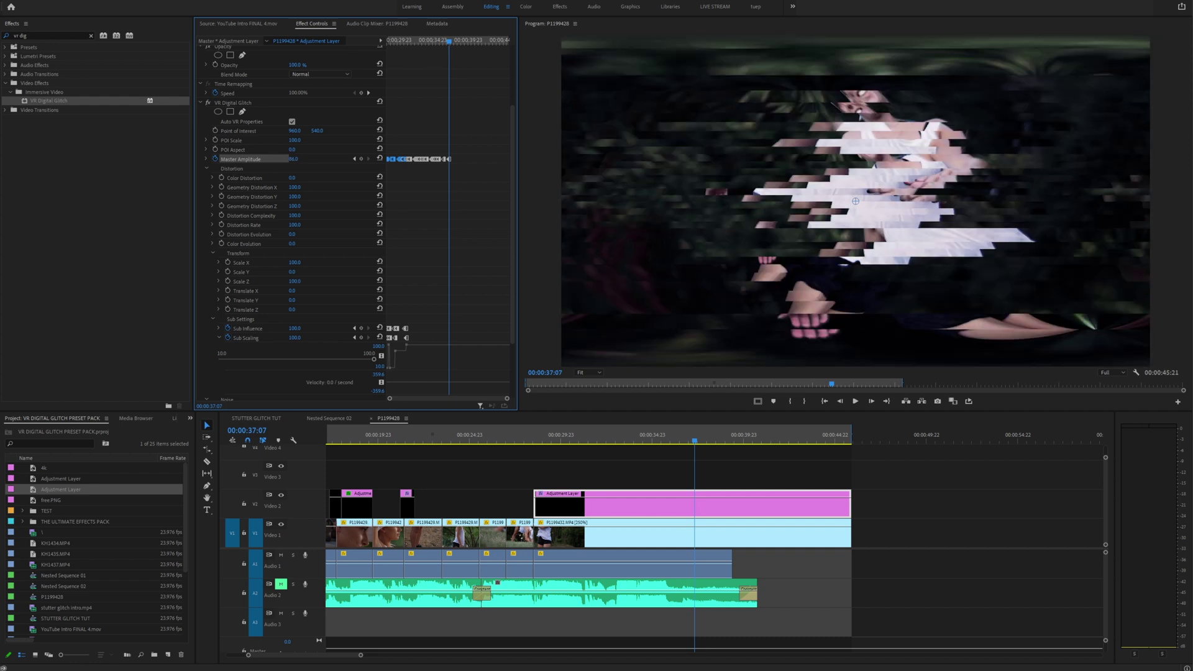
key(ctrl+v)
click(476, 41)
key(ctrl+v)
drag(486, 42, 350, 40)
key(space)
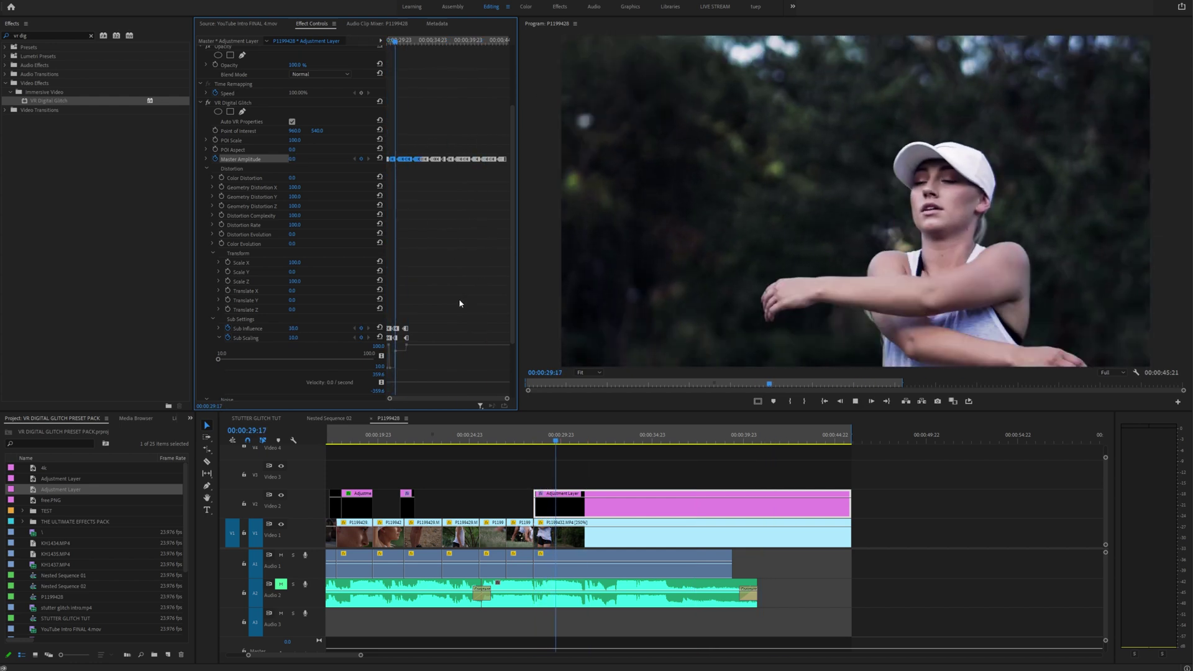
key(space)
- Duplicate the Sub Influence and Sub Scaling keyframes across the rest of the adjustment layer and play the result
drag(364, 339, 360, 342)
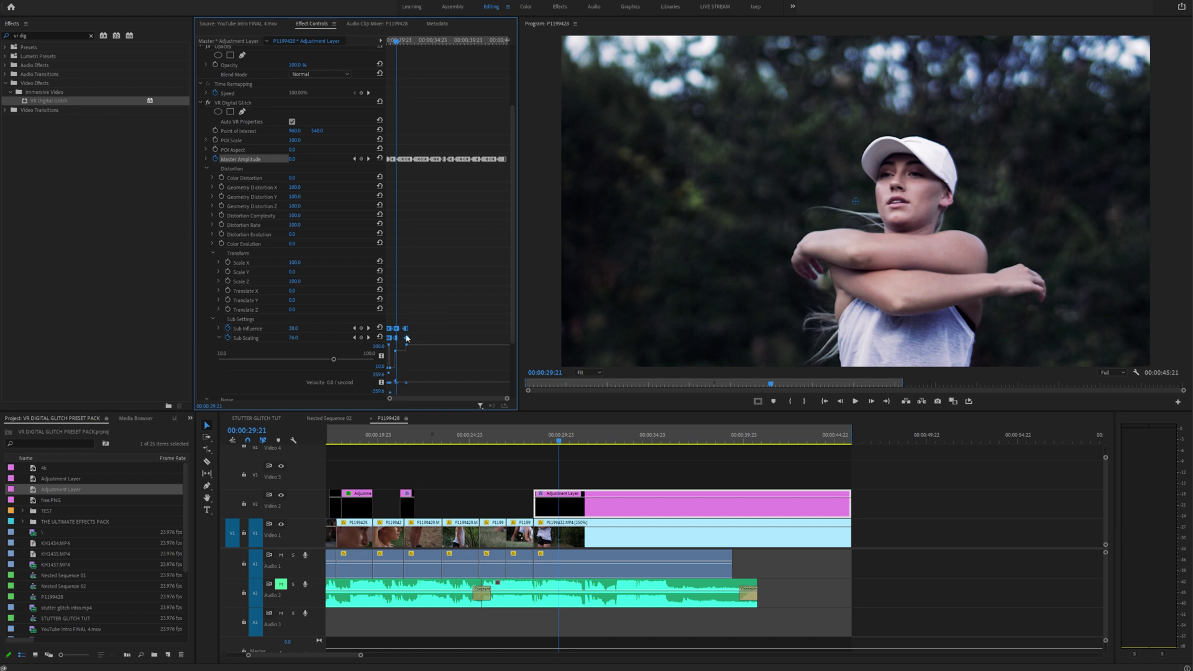
drag(396, 331, 444, 332)
drag(482, 324, 366, 352)
drag(474, 330, 482, 331)
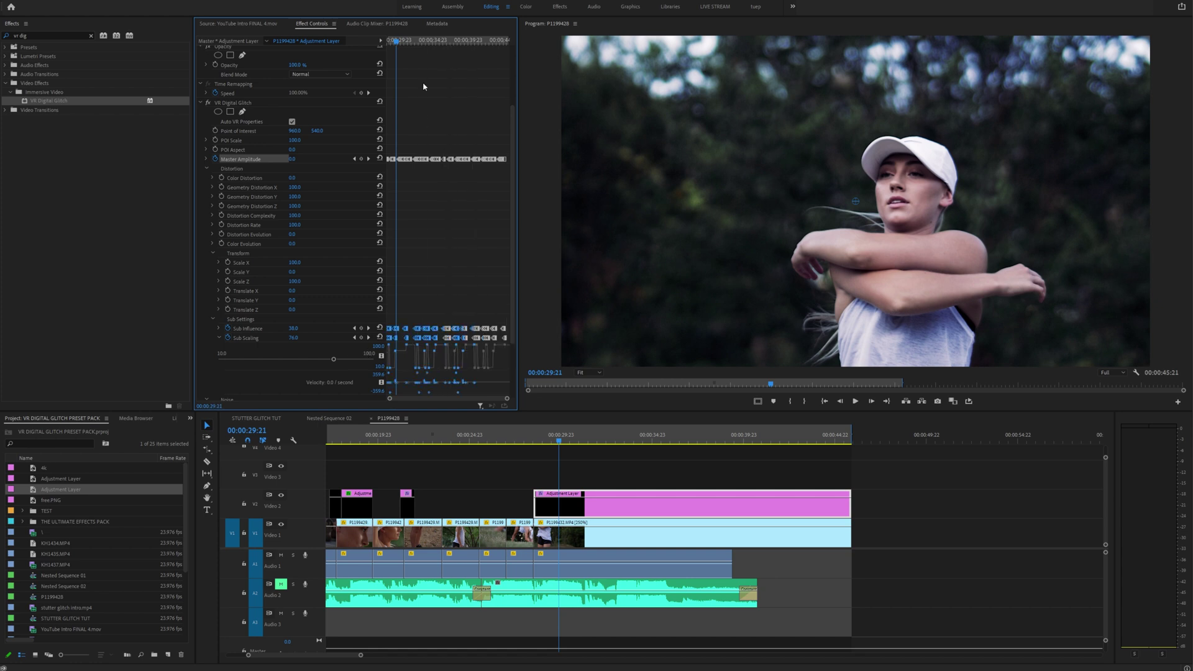
key(space)
key(grave)
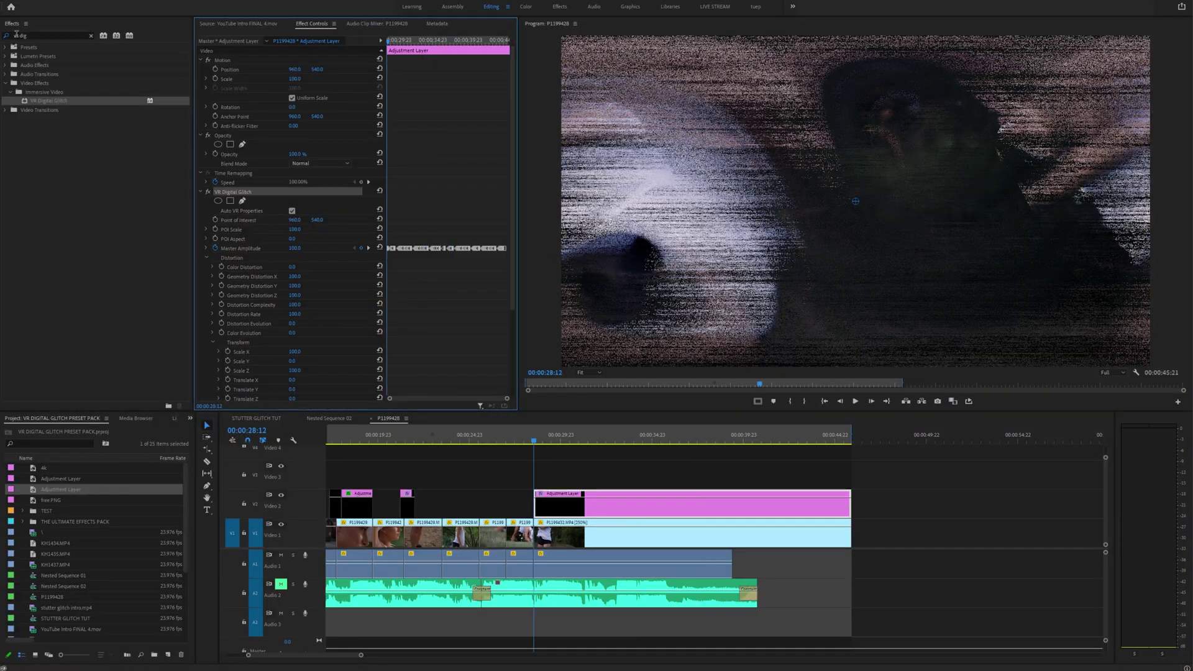
- Find the Offset video effect and apply it to the adjustment layer over the last clip
text(offset)
drag(42, 310, 646, 504)
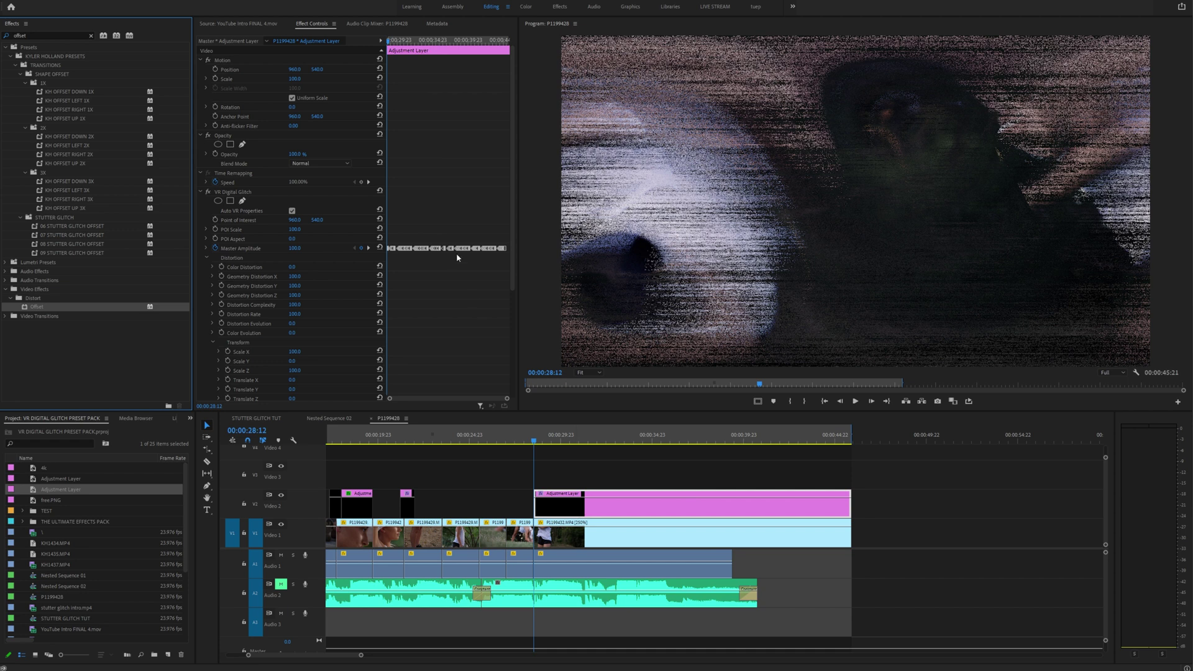
scroll(447, 261, down, 5)
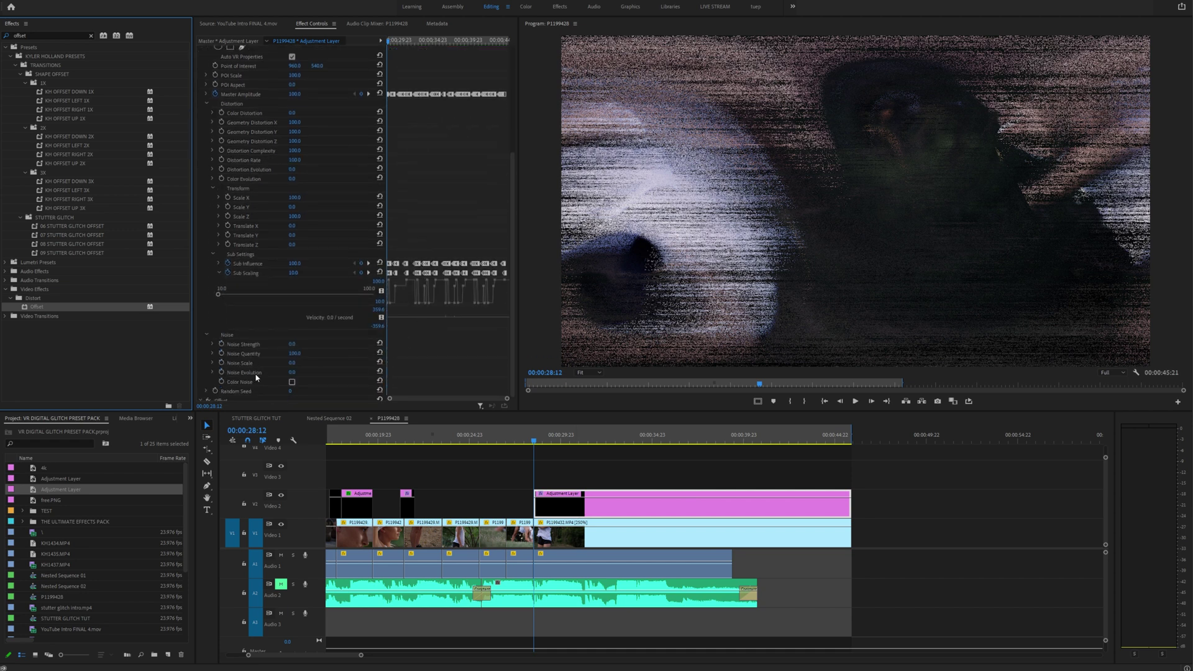
scroll(376, 311, down, 1)
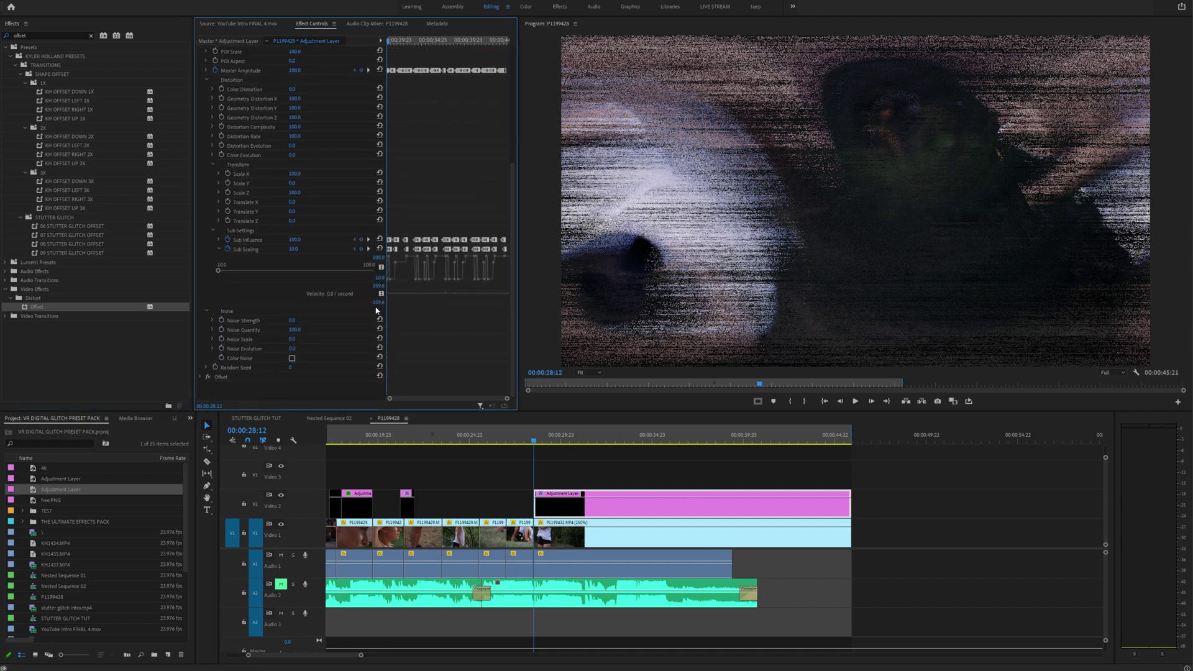
- Start keyframing the Offset effect's Shift Center To at the layer's start and lower its horizontal value three frames further on
click(204, 377)
scroll(205, 373, down, 1)
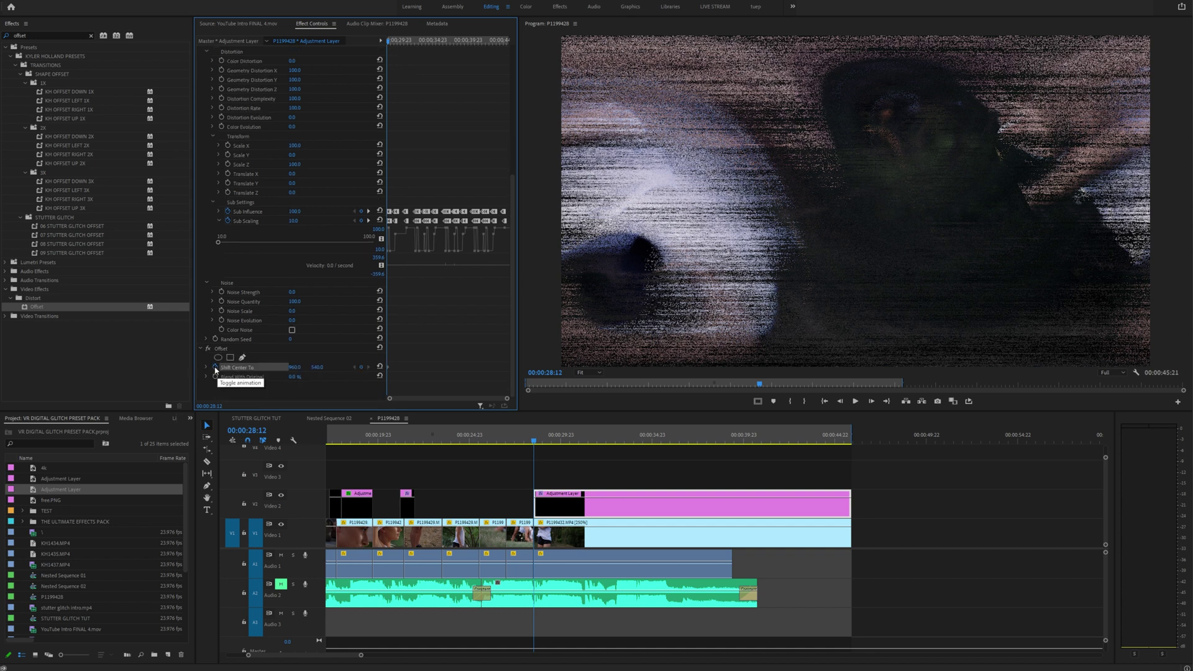
key(Right)
key(Right)
key(Right)
key(Right)
key(Right)
key(Right)
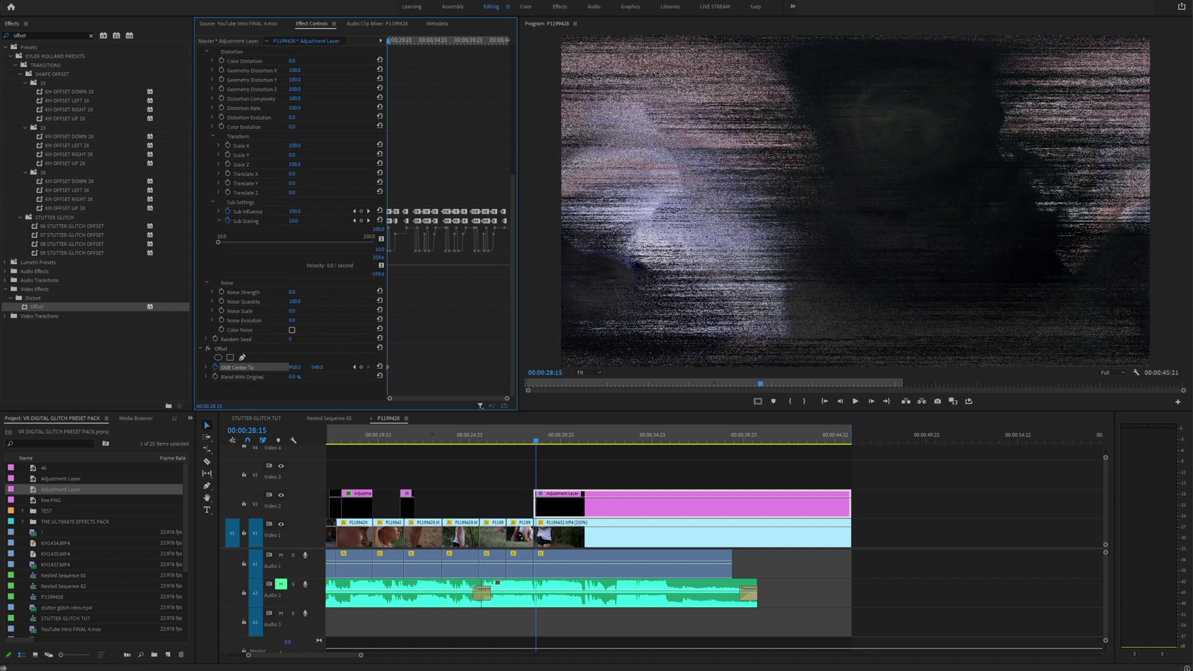
drag(295, 367, 255, 368)
- Keyframe varied horizontal Shift Center To values every few frames from 00:00:28:15 to 00:00:29:13
key(Right)
key(Right)
key(Right)
key(Right)
key(Right)
key(Right)
key(Right)
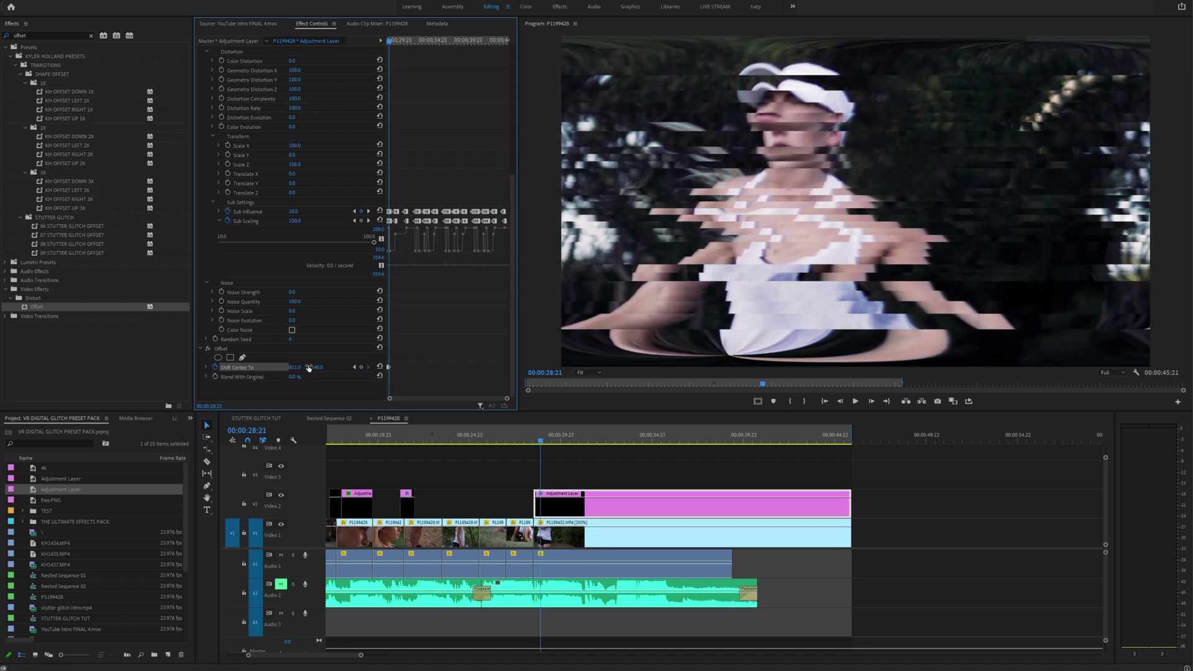
key(Right)
key(Right)
key(Right)
key(Right)
key(Right)
key(Right)
key(Right)
key(Right)
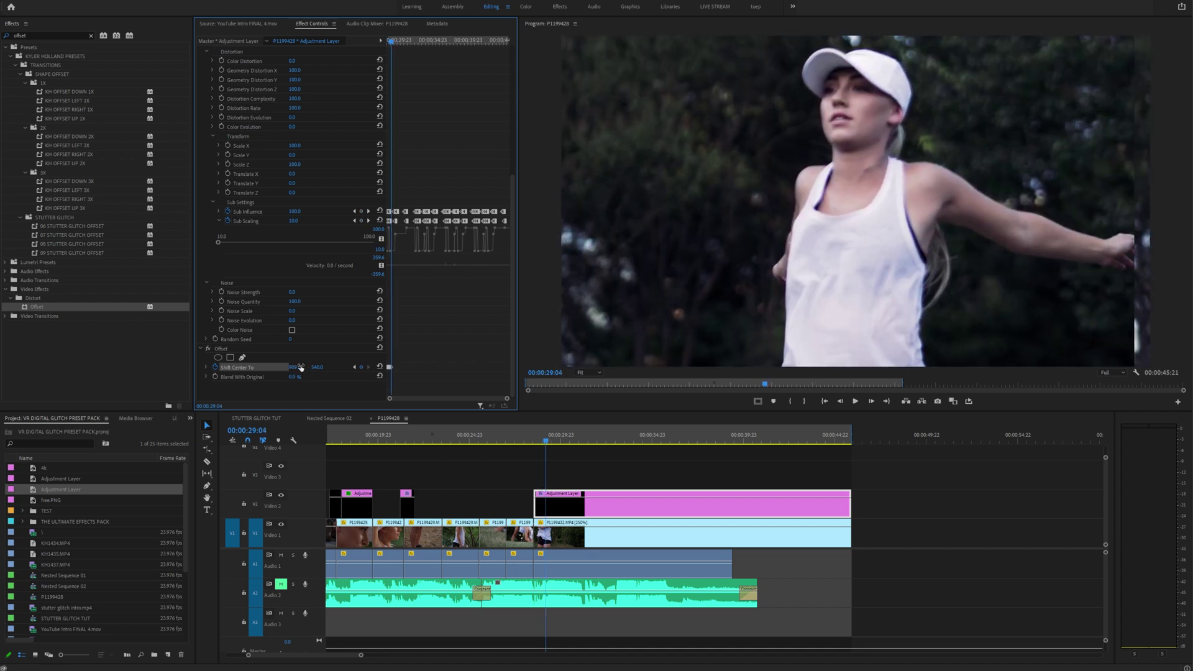
key(Right)
key(Right)
key(Right)
key(Right)
key(Right)
key(Right)
key(Right)
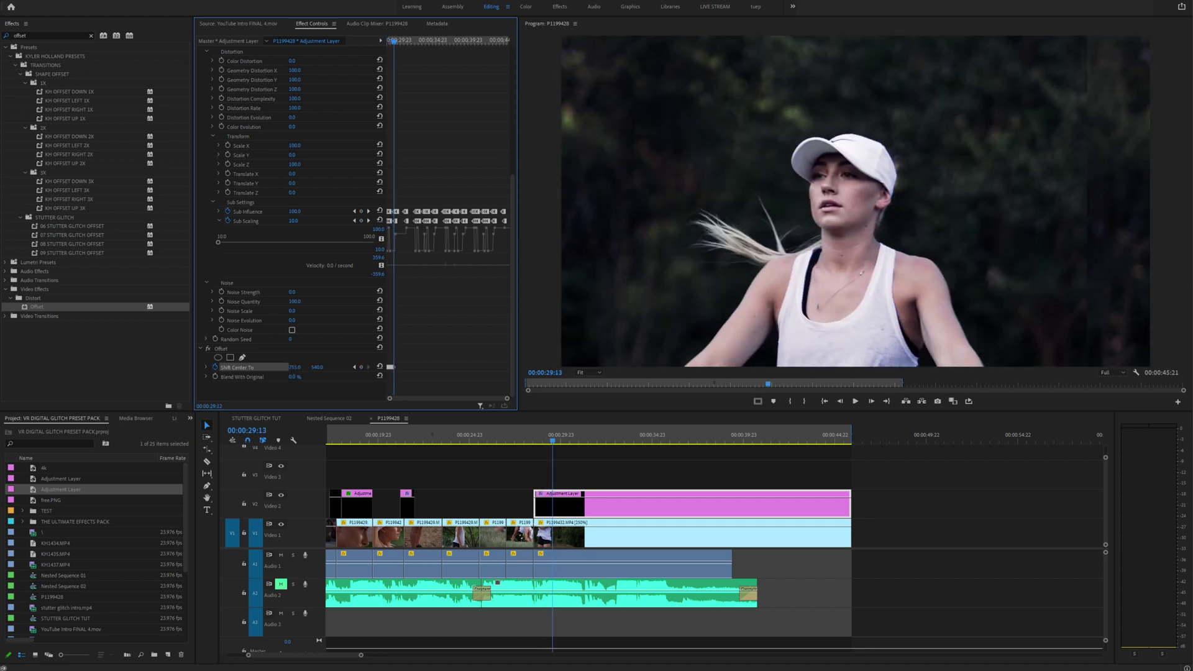
- Continue the varied horizontal Shift Center To keyframes every few frames up to 00:00:30:13
key(Right)
key(Right)
key(Right)
key(Right)
key(Right)
key(Right)
key(Right)
key(Right)
key(Right)
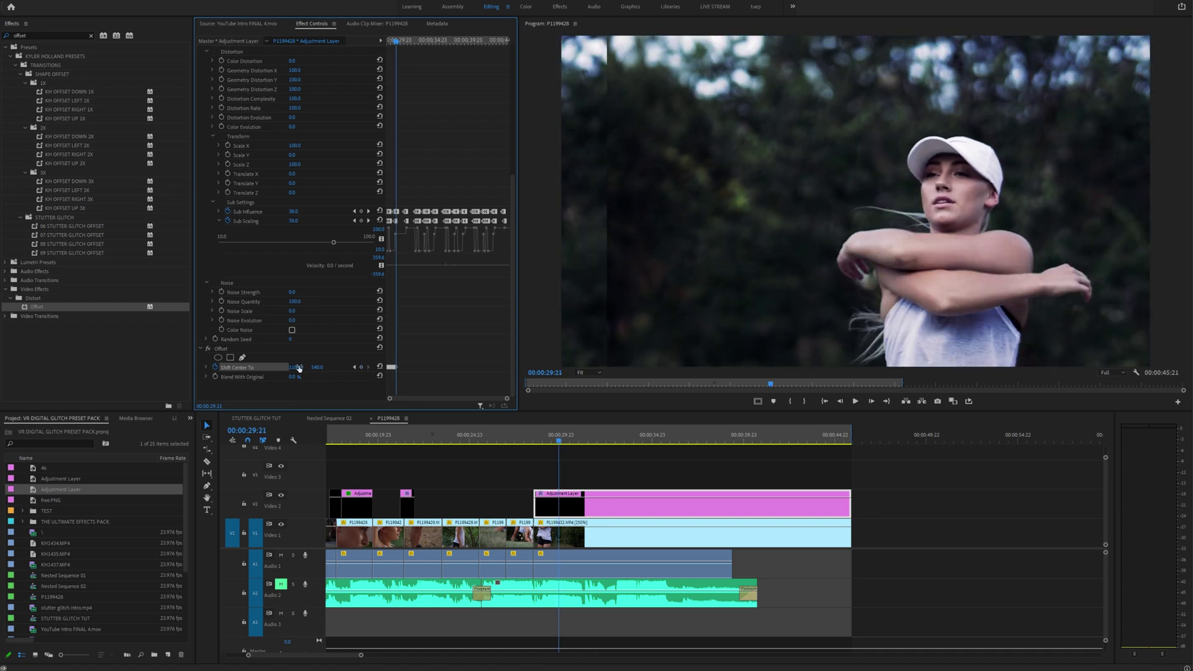
key(Right)
key(Right)
key(Right)
key(Right)
key(Right)
key(Right)
key(Right)
key(Right)
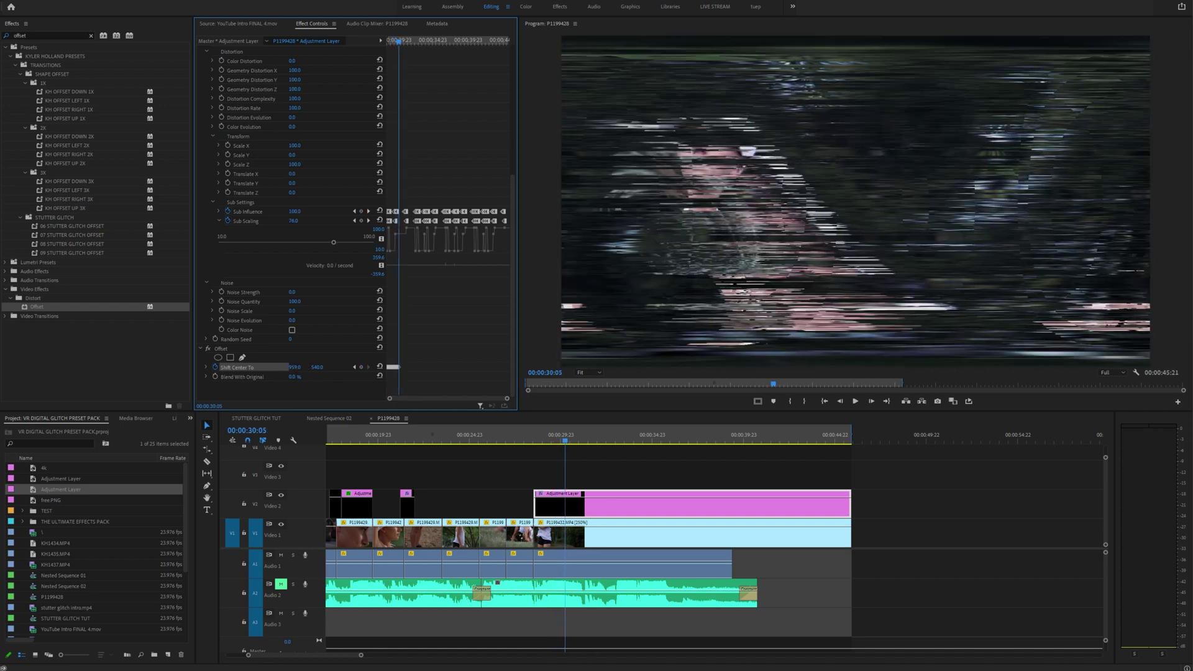
key(Right)
key(Right)
key(Right)
key(Right)
key(Right)
key(Right)
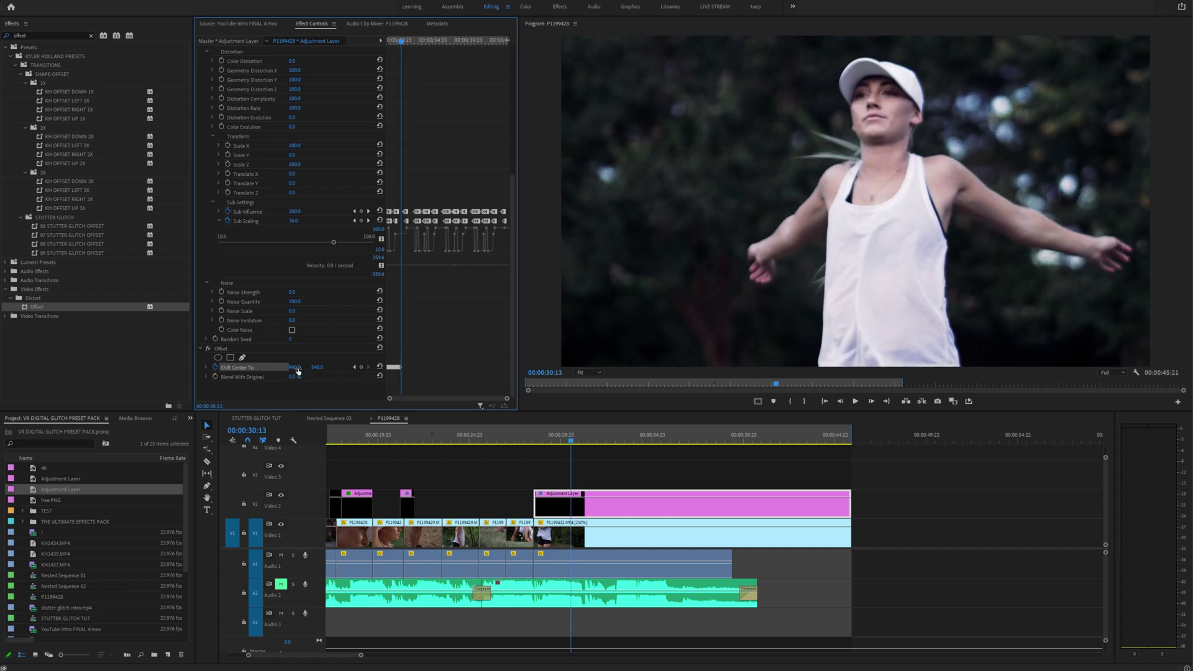
- Extend the horizontal Shift Center To keyframes up to 00:00:31:03 and reset the property to its default there
key(Right)
key(Right)
key(Right)
key(Right)
key(Right)
key(Right)
key(Right)
key(Right)
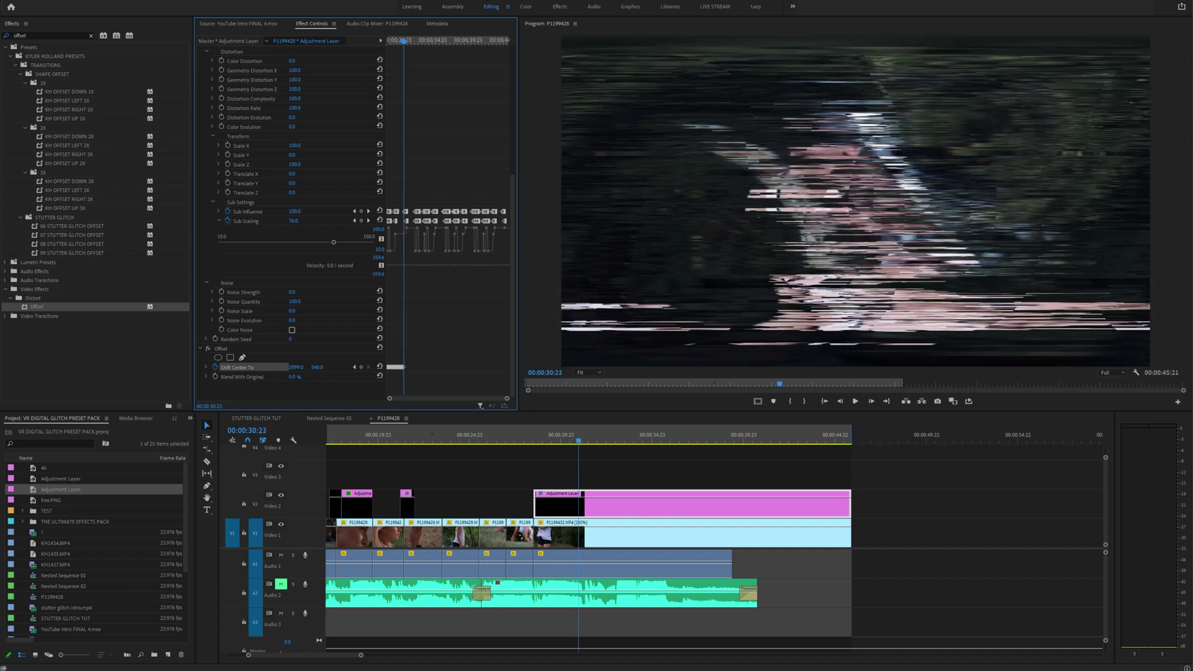
key(Right)
key(Right)
key(Right)
key(Right)
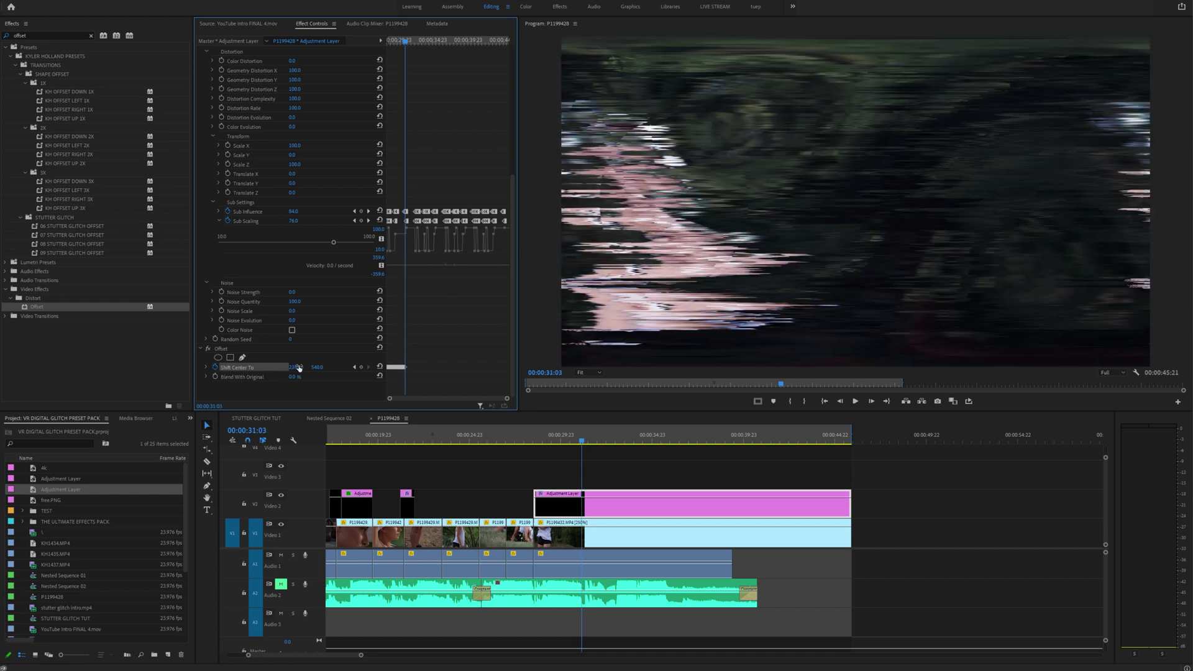
click(380, 367)
- Go back to 00:00:30:08, step through the Shift Center To keyframes and adjust the horizontal shift at 00:00:31:01
drag(406, 41, 401, 42)
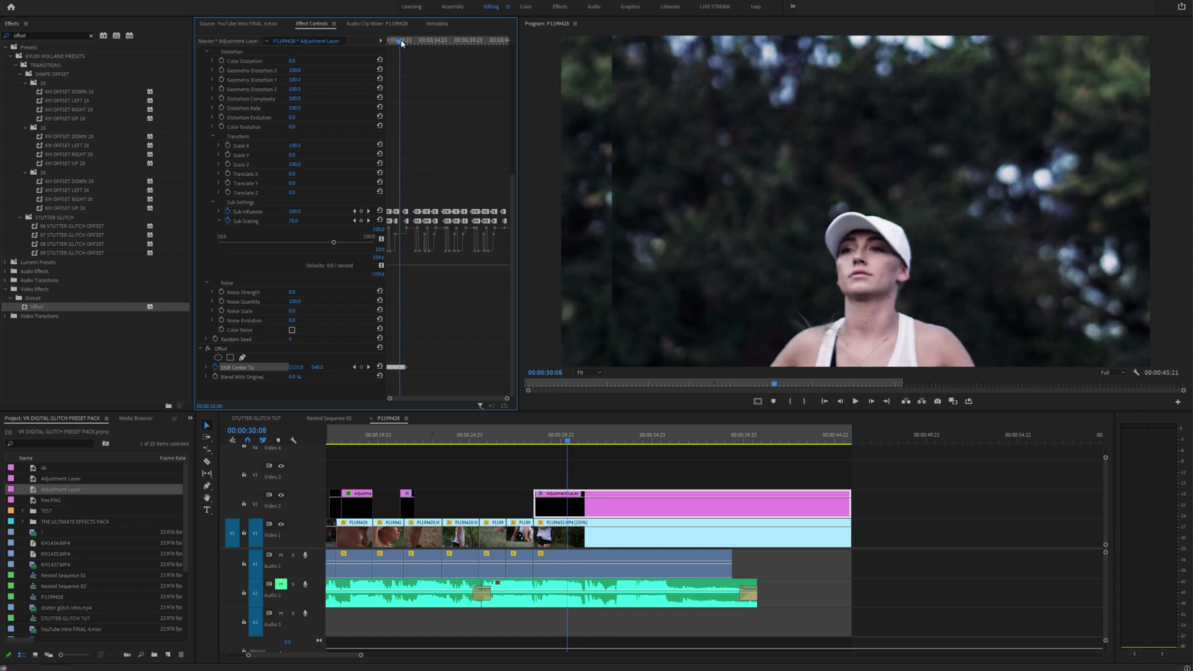
key(Right)
key(Right)
key(Right)
key(Right)
key(Right)
key(Right)
key(Right)
key(Right)
key(Right)
key(Right)
key(Right)
key(Right)
key(Right)
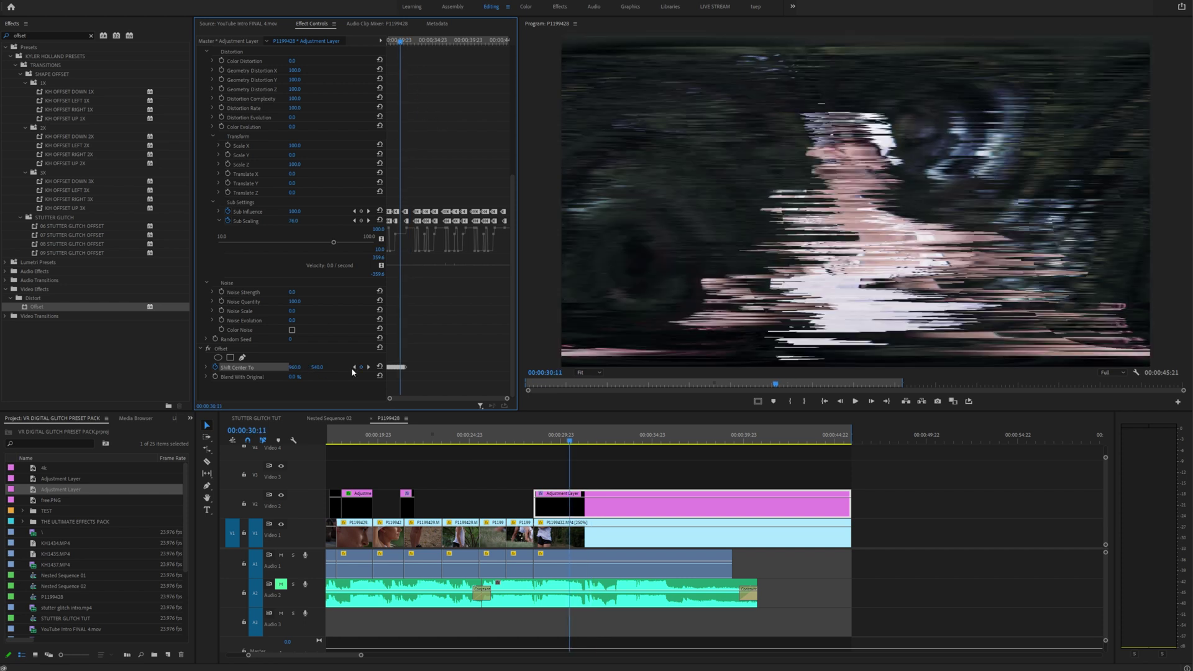
key(Right)
key(Right)
key(Right)
key(Right)
key(Right)
key(Right)
key(Right)
key(Right)
key(Right)
key(Right)
key(Right)
key(Right)
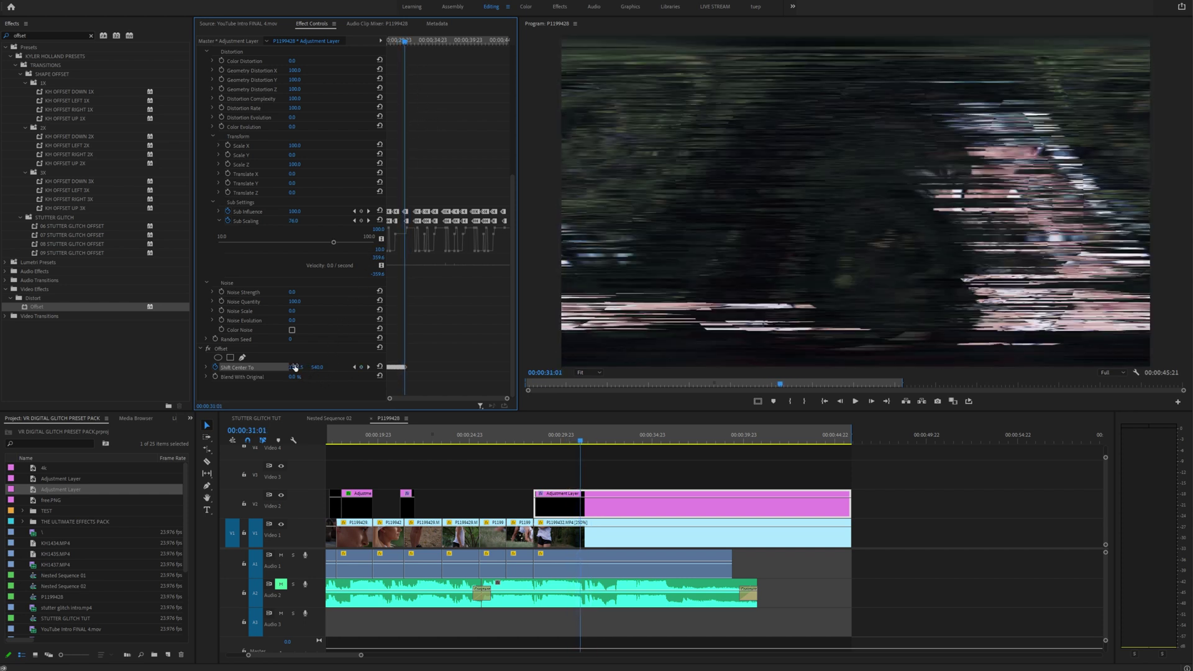
- Add more horizontal Shift Center To keyframes up to 00:00:31:19 and reset the last one to its default position
key(Right)
key(Right)
key(Right)
key(Right)
key(Right)
key(Right)
key(Right)
key(Right)
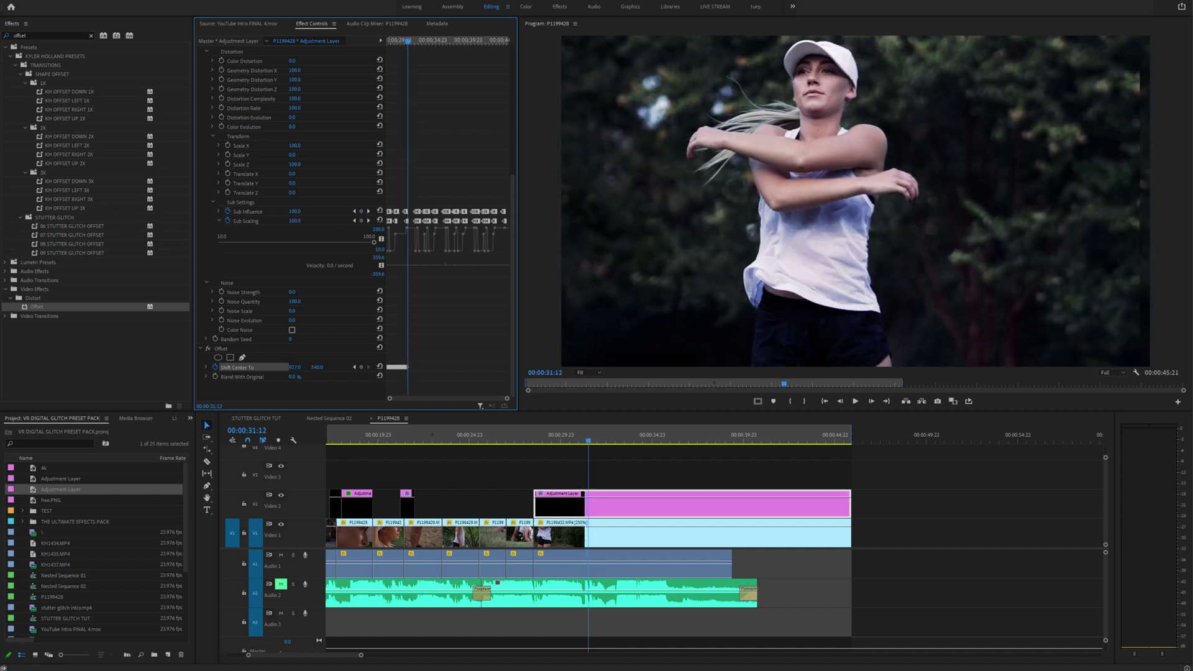
key(Right)
key(Right)
click(380, 367)
- Copy all Shift Center To keyframes, paste them repeatedly across the full adjustment layer, and play the result full screen
drag(452, 355, 386, 371)
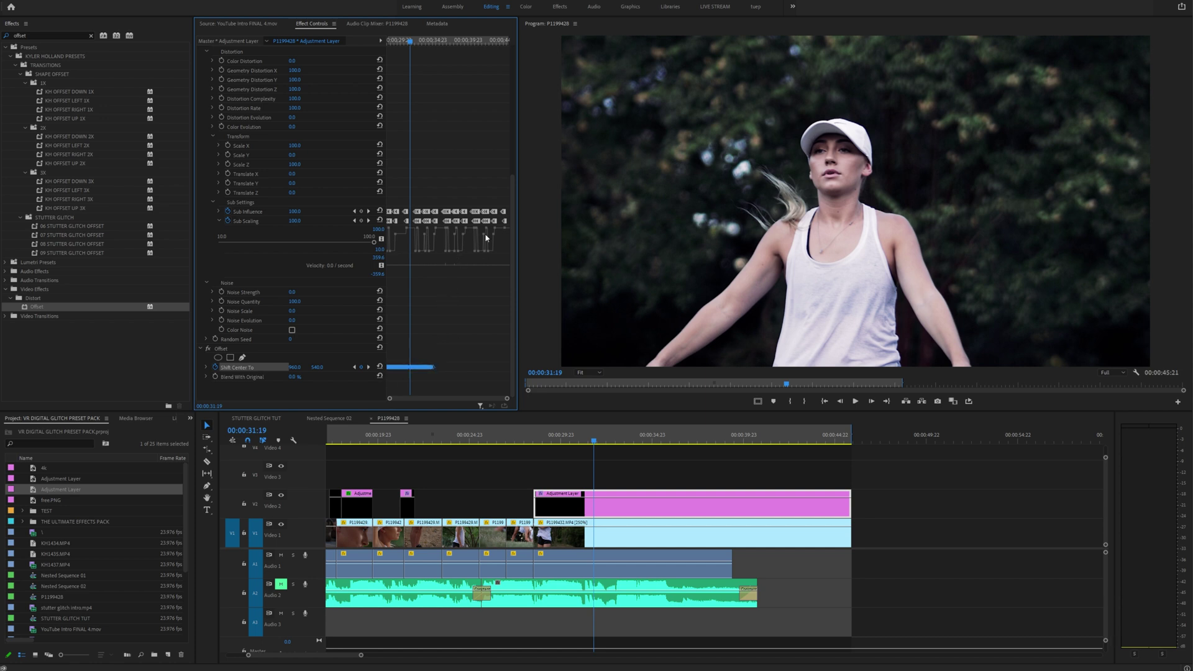
drag(432, 49, 166, 61)
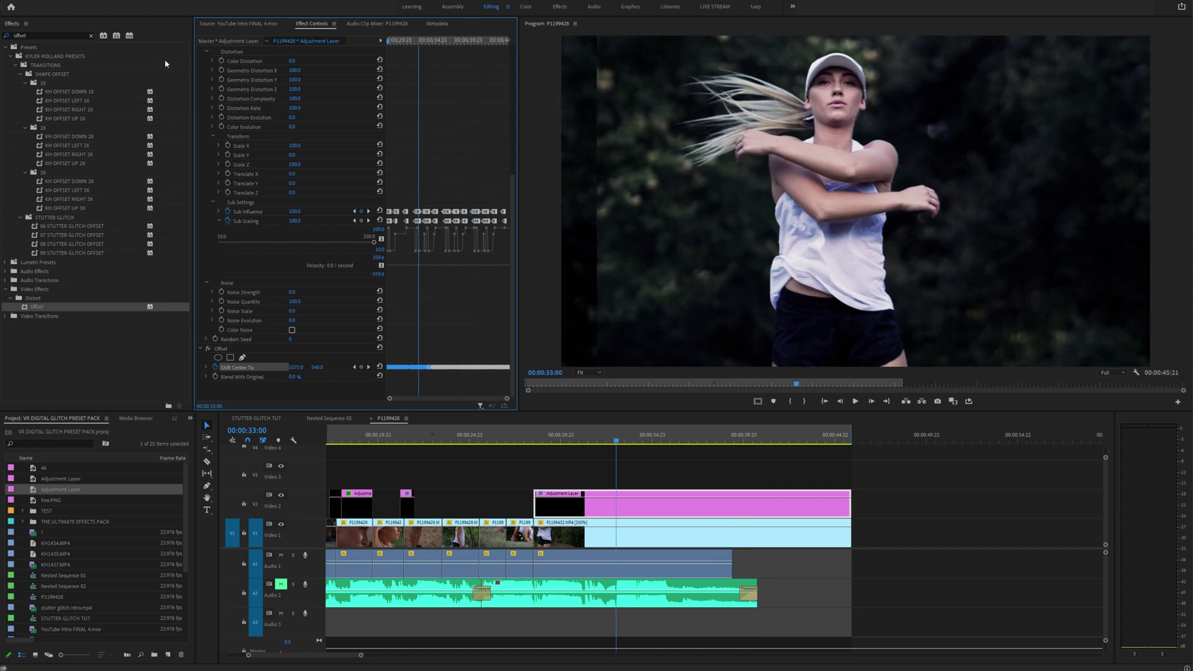
click(526, 436)
key(grave)
key(space)
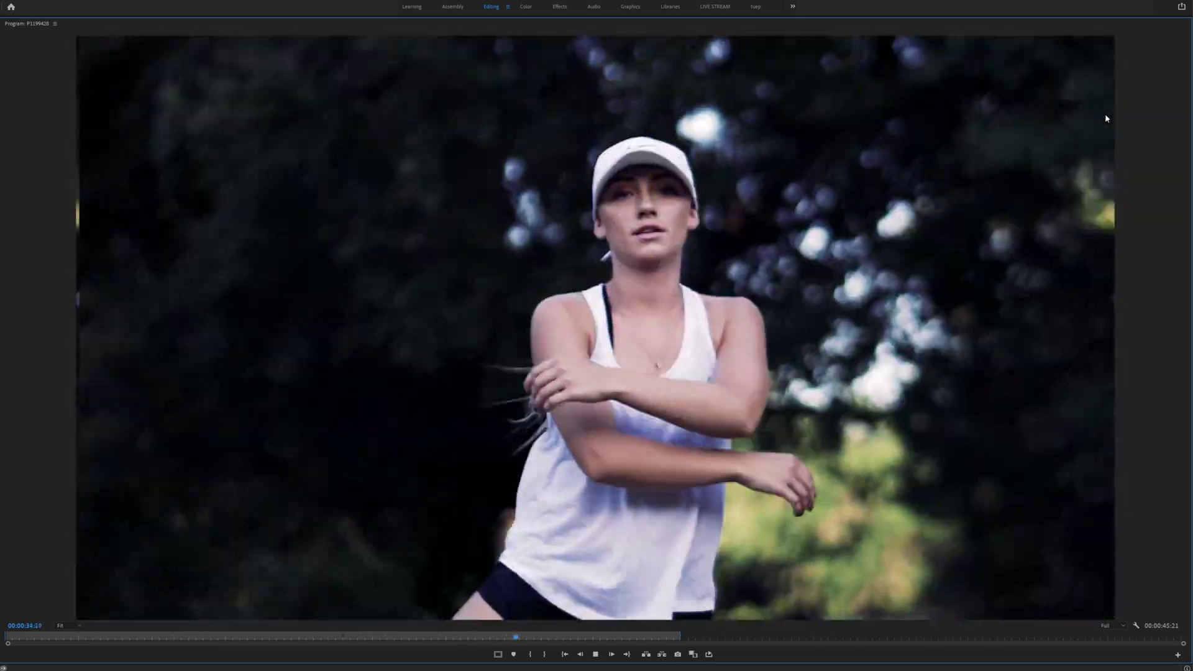
key(grave)
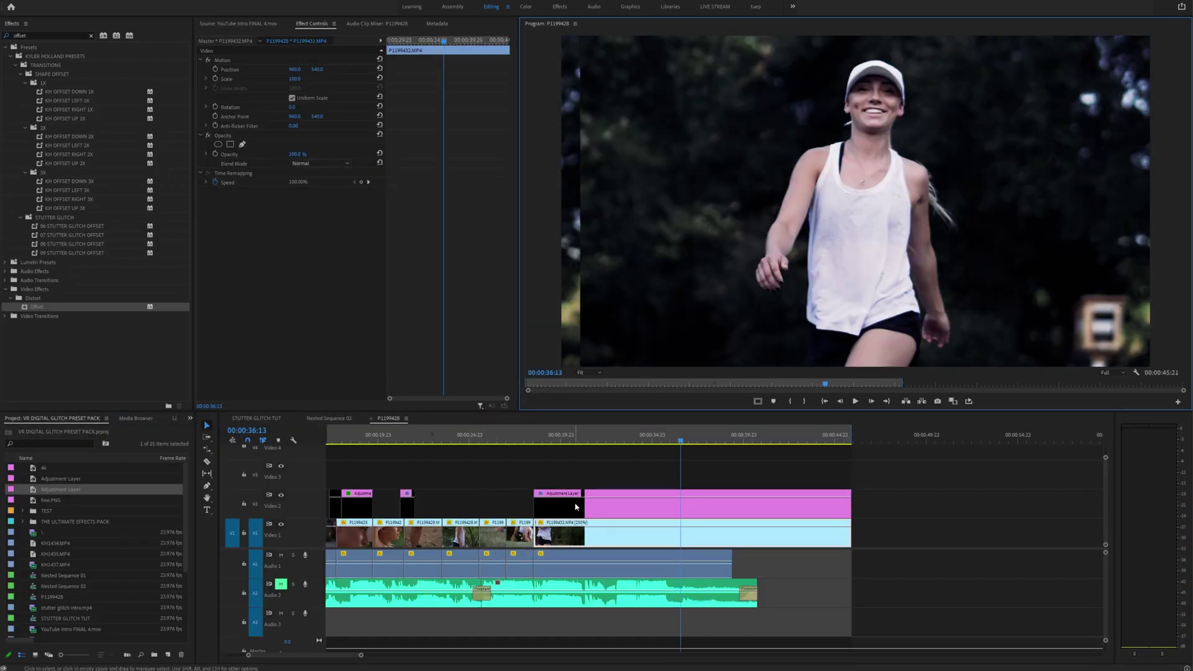
- Save the adjustment layer's VR Digital Glitch and Offset effects as a Scale preset named "10 STUTTER GLITCH OFFSET"
click(576, 506)
click(207, 192)
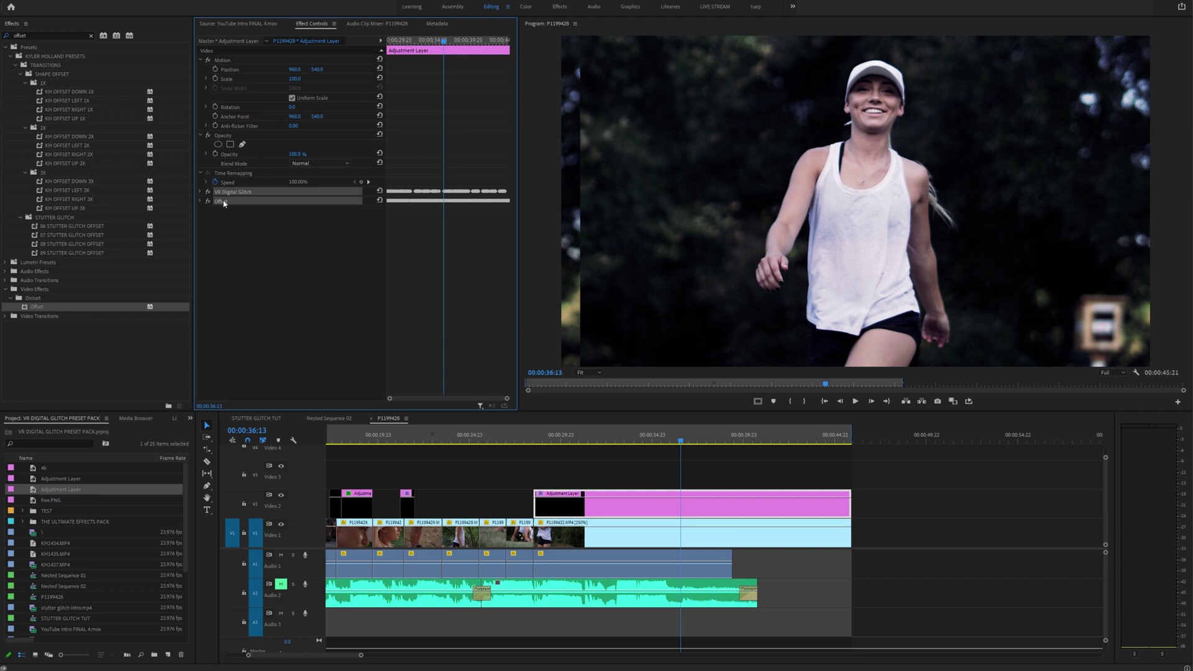
right_click(224, 206)
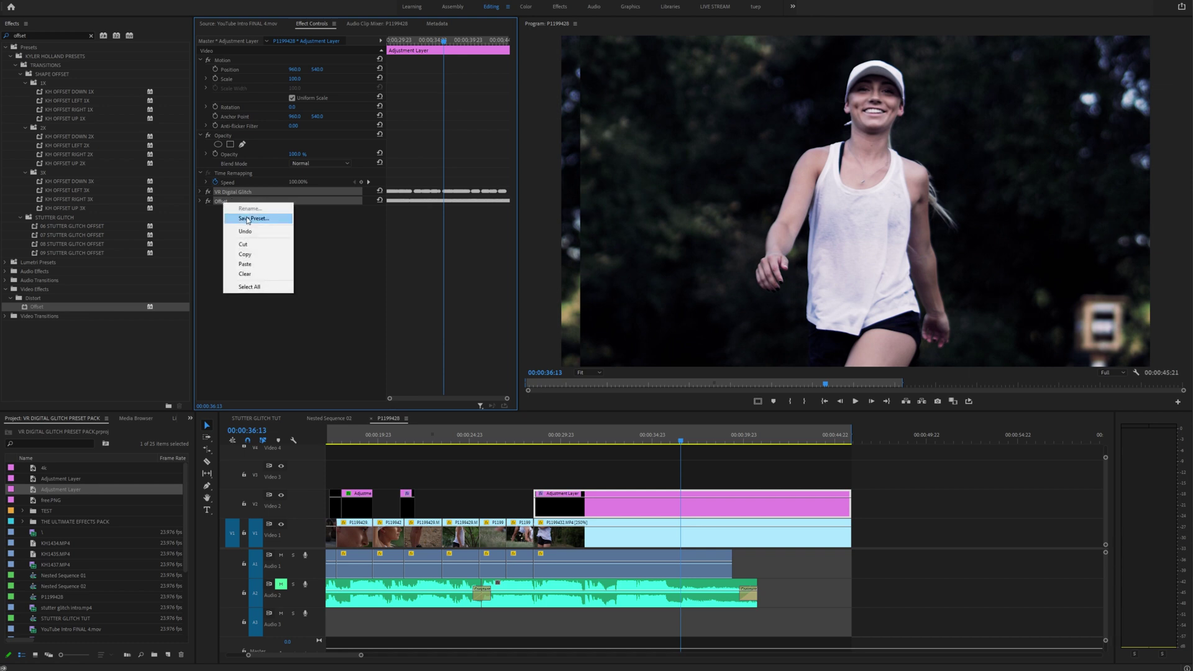
click(248, 216)
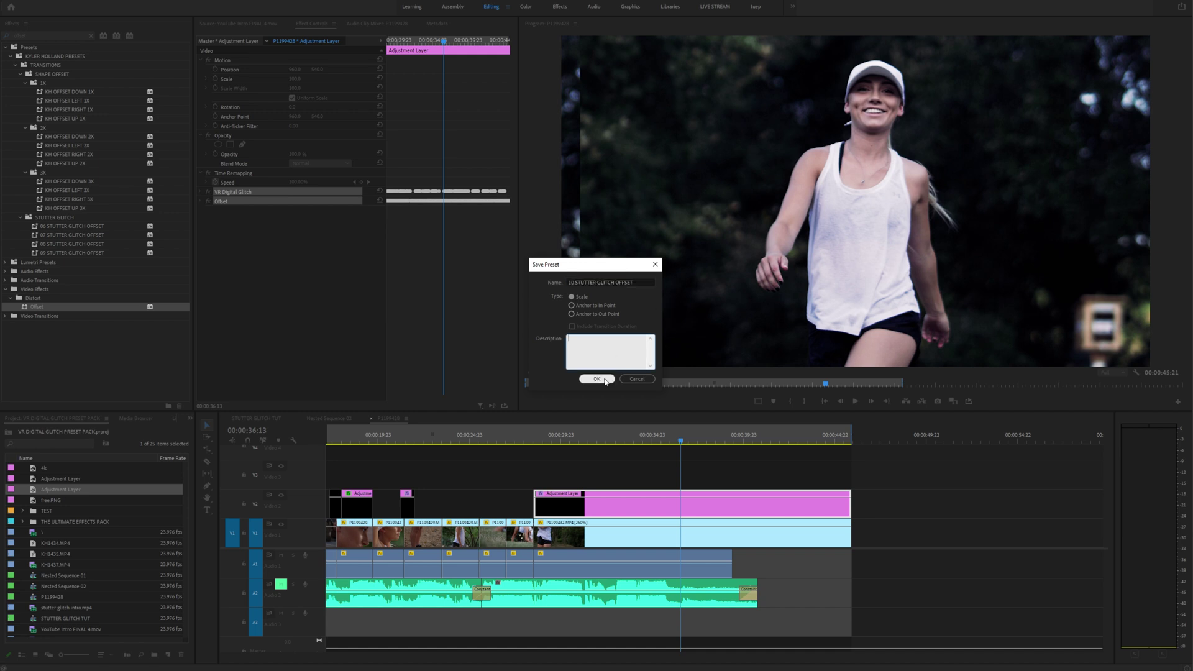
click(597, 379)
- Place the 10 STUTTER GLITCH OFFSET preset in the STUTTER GLITCH folder of the transition presets
click(21, 325)
scroll(50, 317, down, 1)
scroll(69, 302, up, 2)
click(40, 57)
drag(53, 336, 75, 336)
scroll(77, 337, down, 2)
click(103, 371)
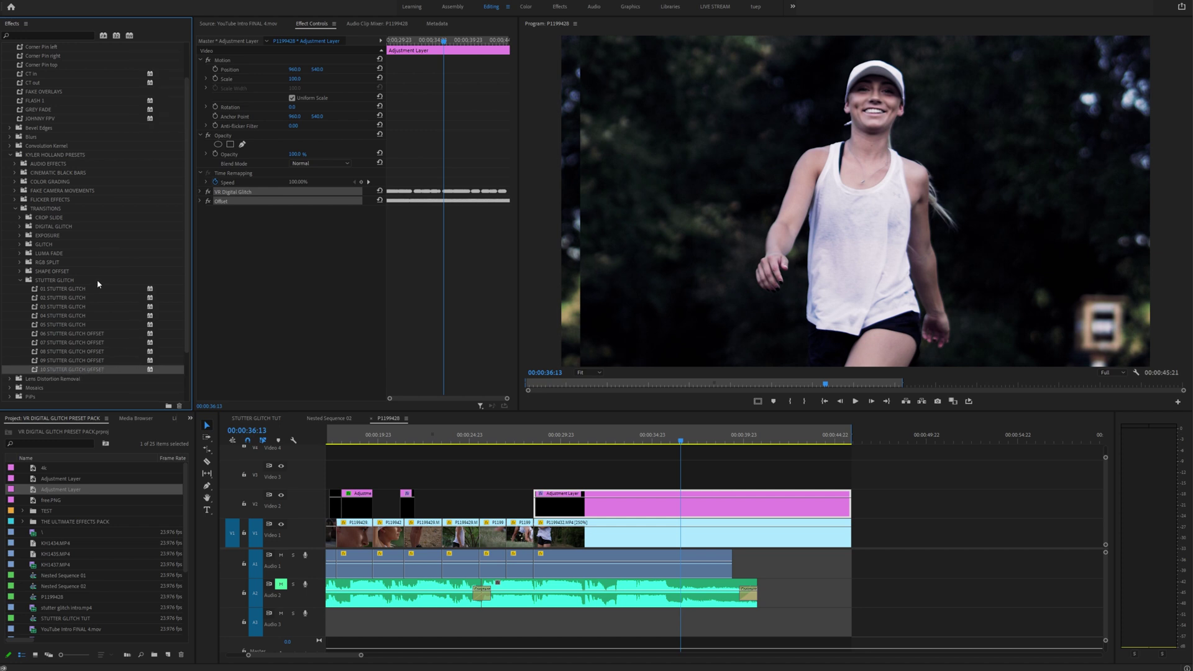
click(52, 283)
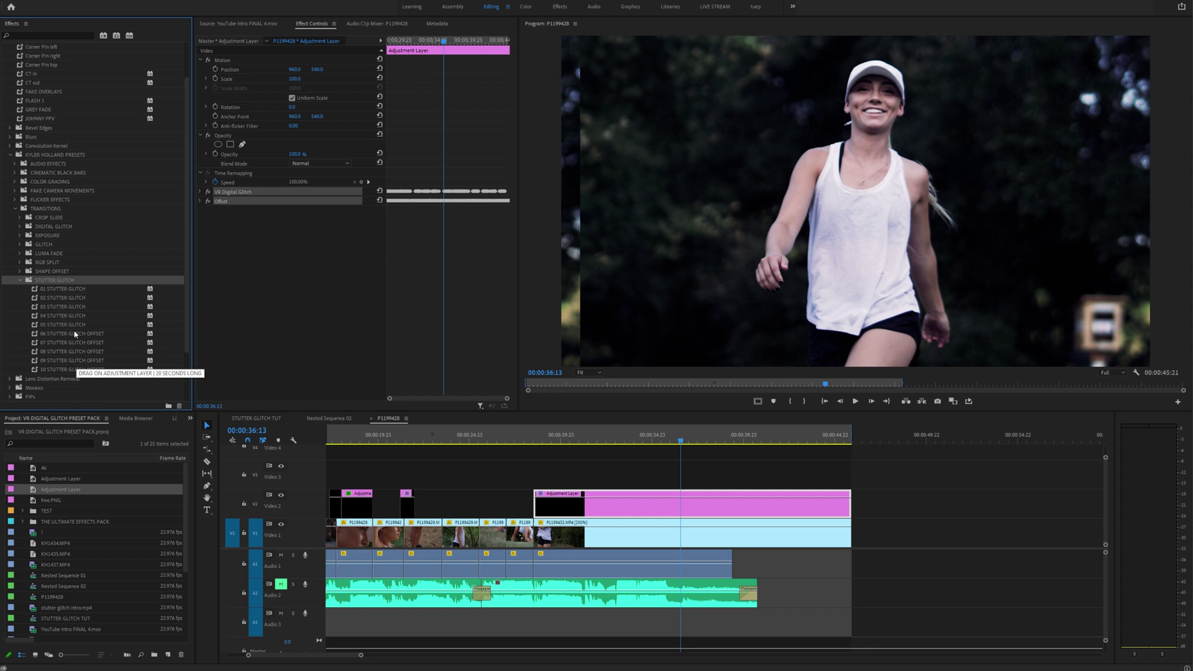
- Apply the 10 STUTTER GLITCH OFFSET preset to the short adjustment layer on Video 2 and play that section
drag(81, 369, 281, 425)
drag(409, 506, 410, 506)
click(396, 436)
key(space)
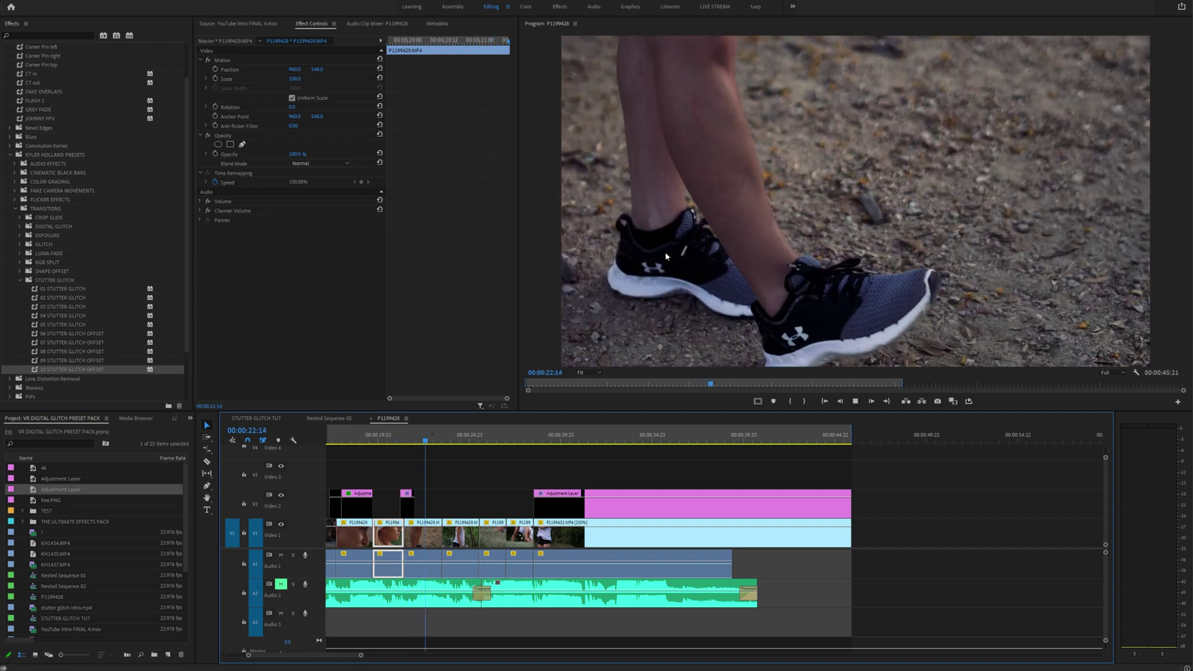
key(space)
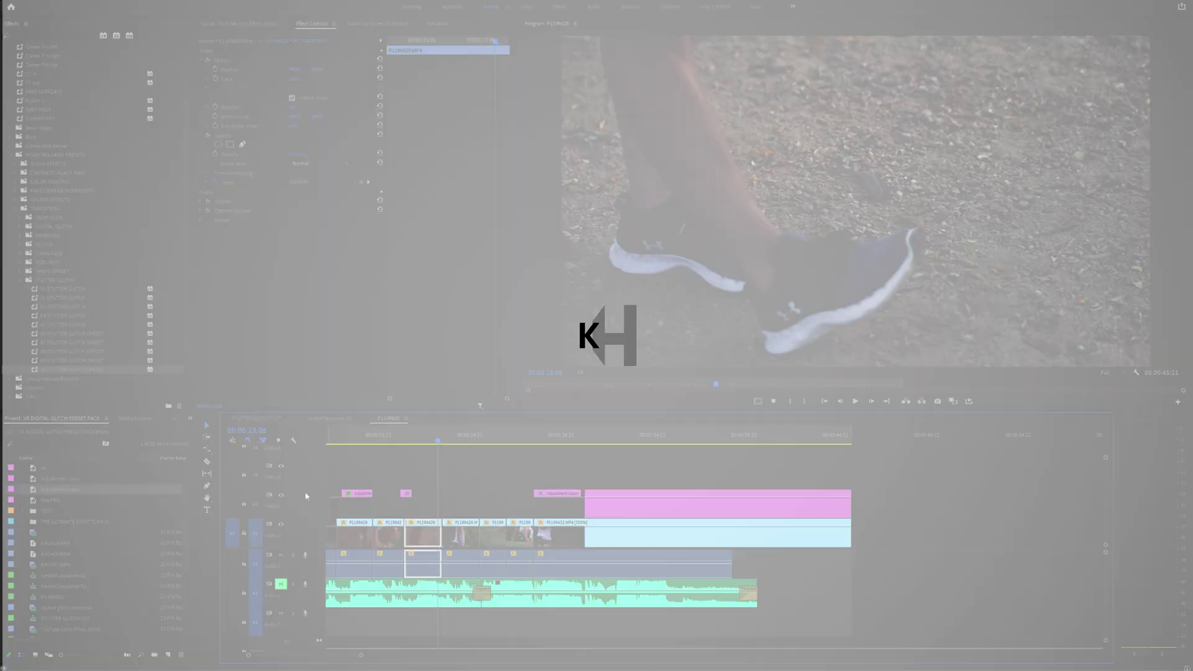